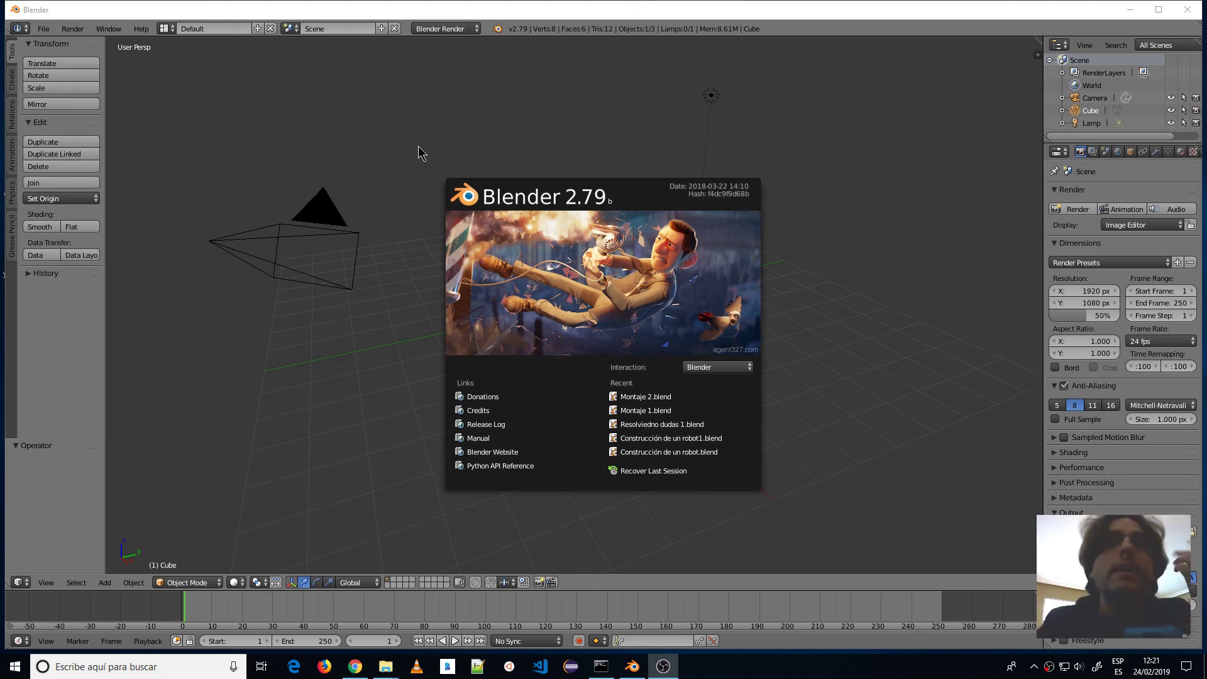
Dismiss the splash screen and switch the screen layout from Default to Video Editing
left_click(462, 35)
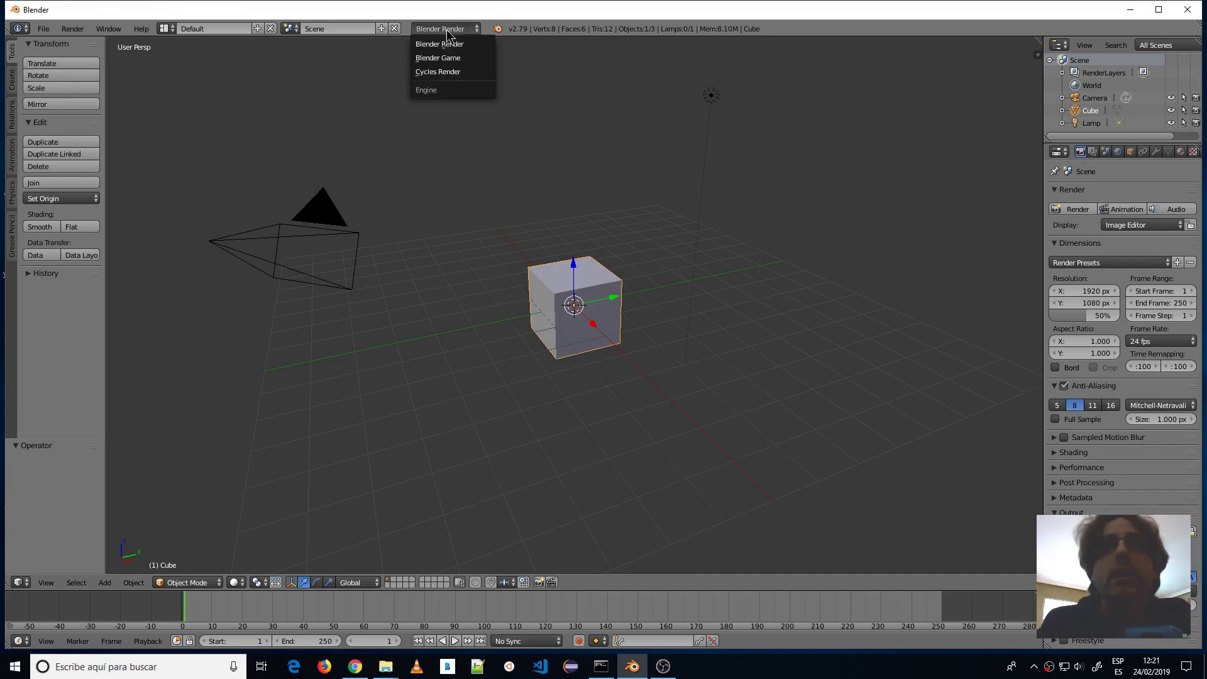
left_click(450, 31)
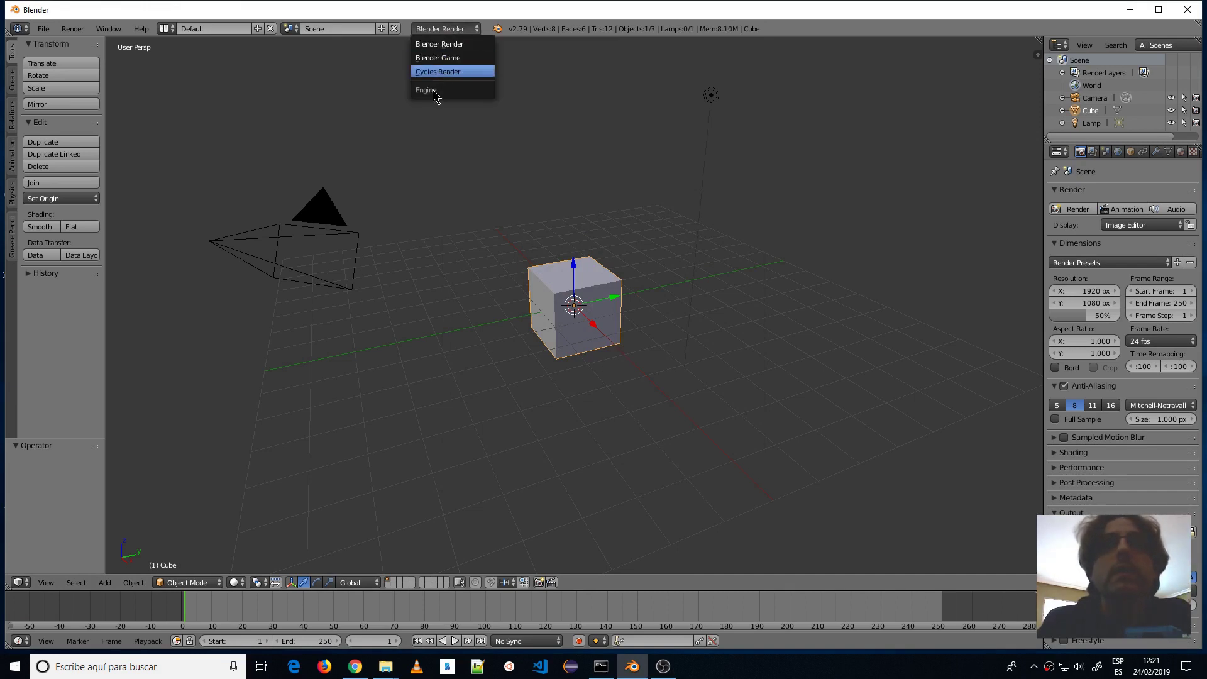
left_click(176, 30)
left_click(195, 140)
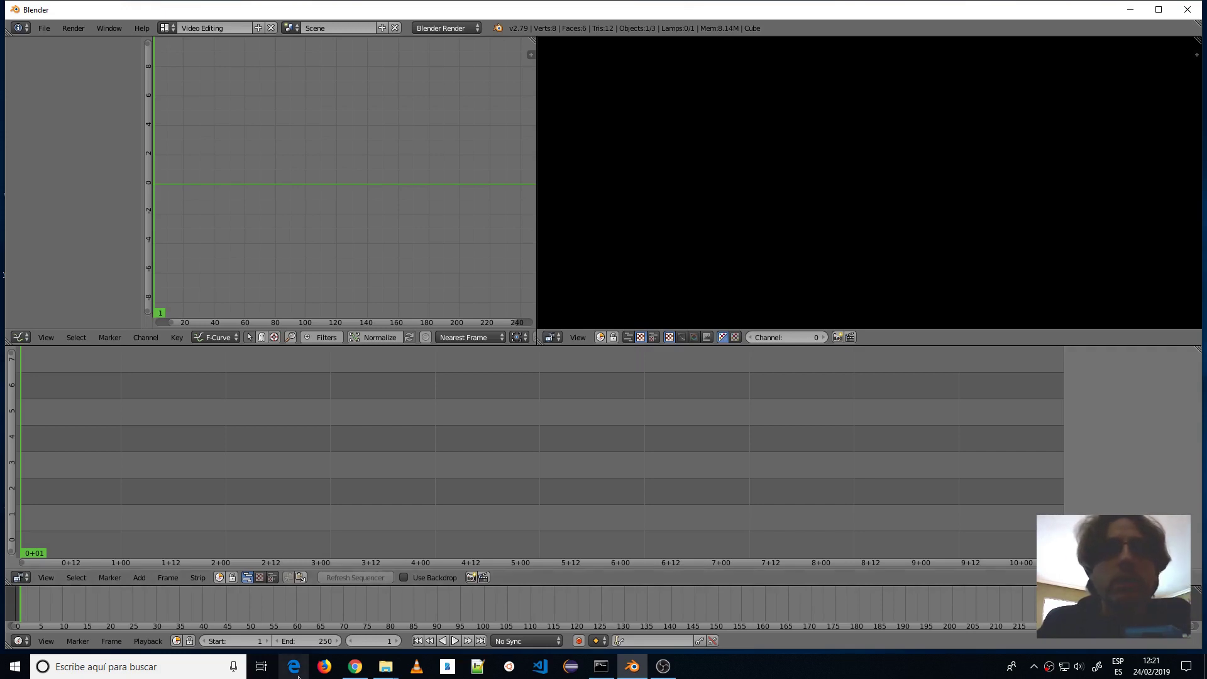
right_click(383, 667)
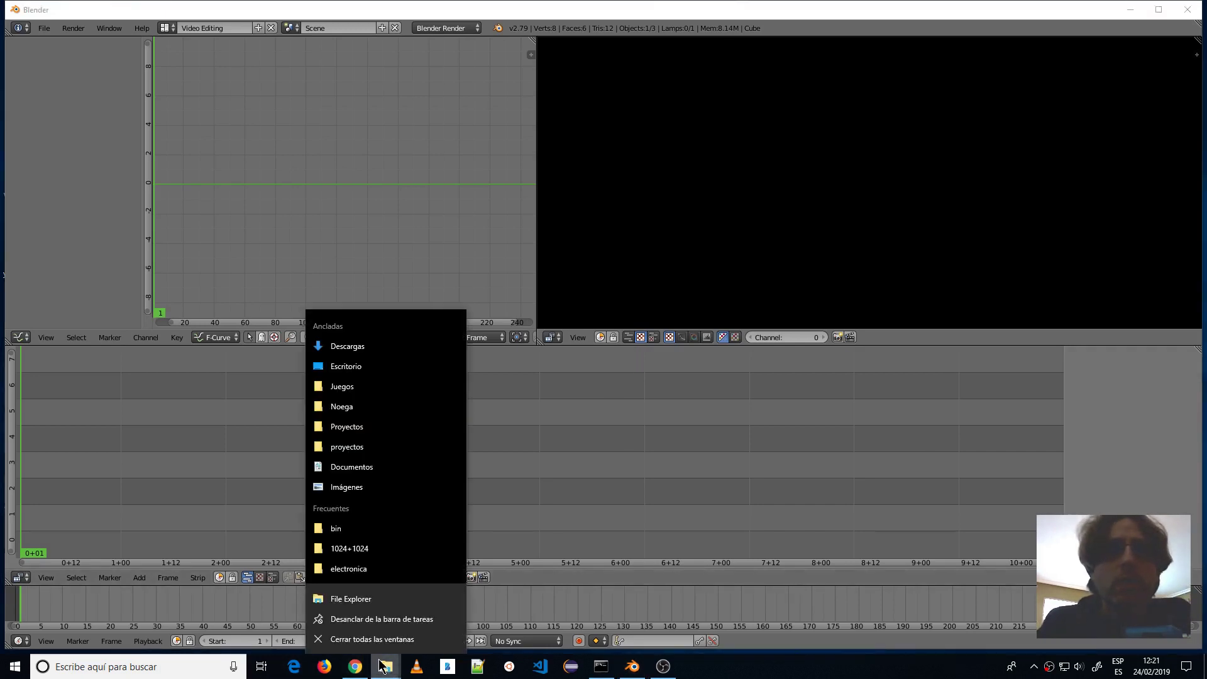
left_click(354, 599)
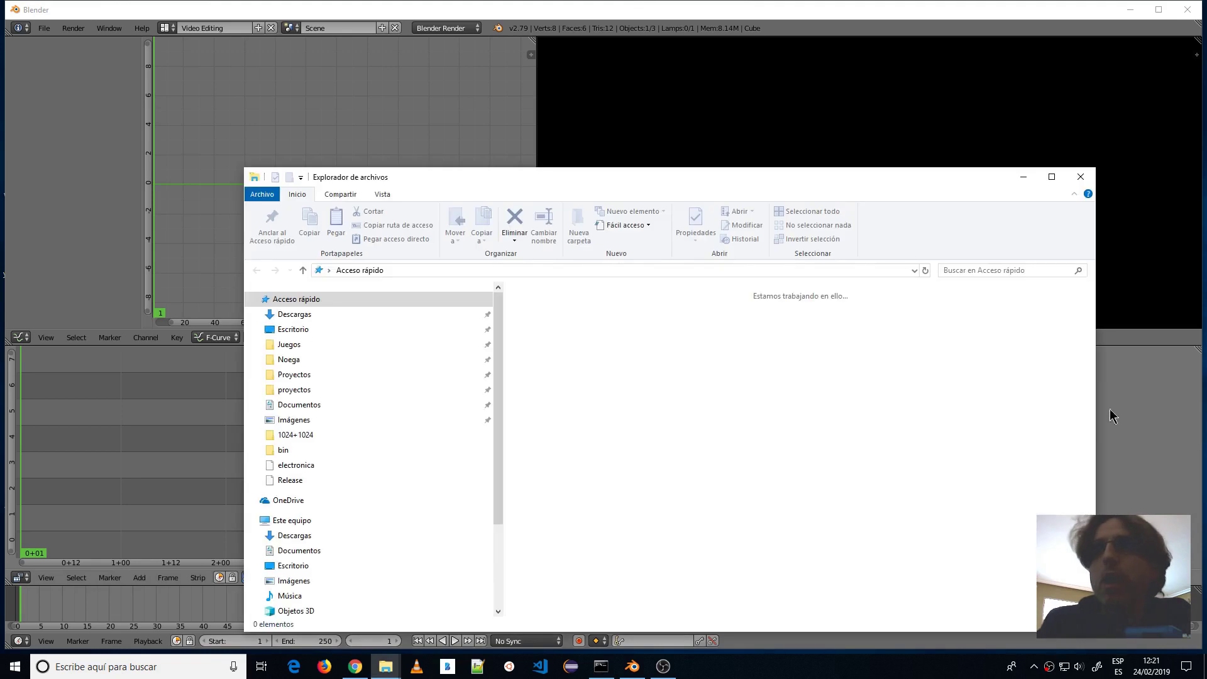
key("super+shift+Right")
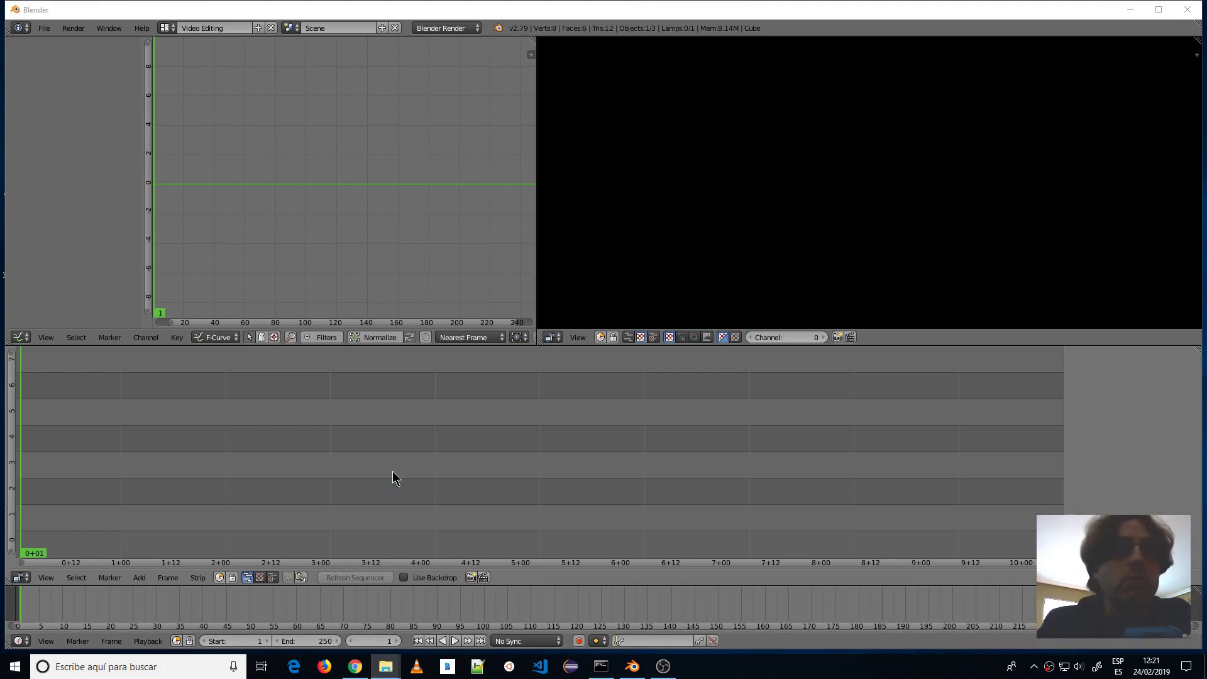
left_click_drag(340, 467, 392, 470)
Select the sound strip and enable Draw Waveform in its Sound panel
scroll(911, 150, "up", 1)
scroll(911, 150, "up", 3)
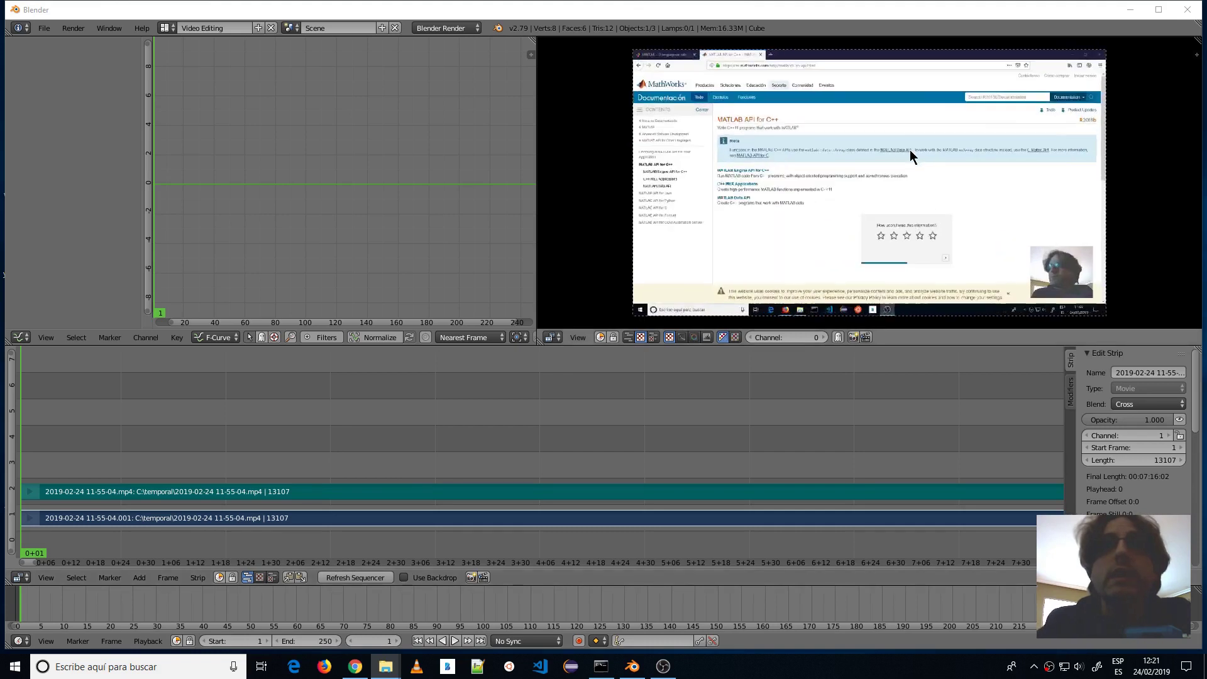
scroll(911, 149, "up", 1)
scroll(951, 139, "down", 1)
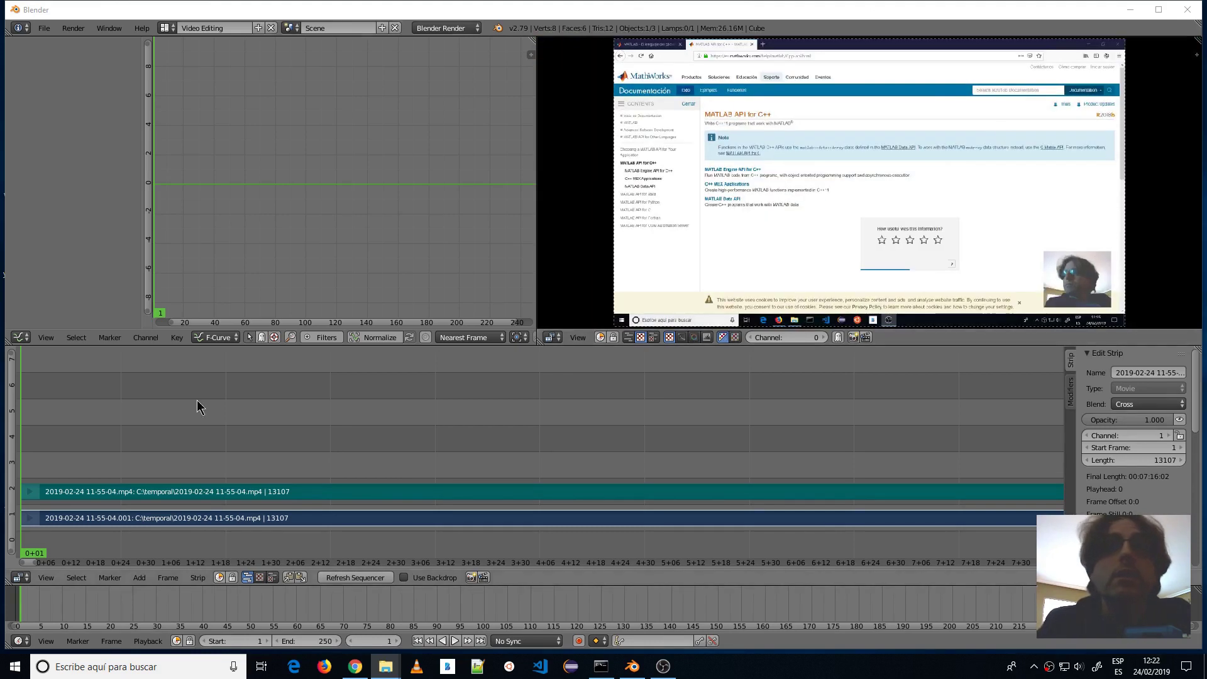
right_click(191, 495)
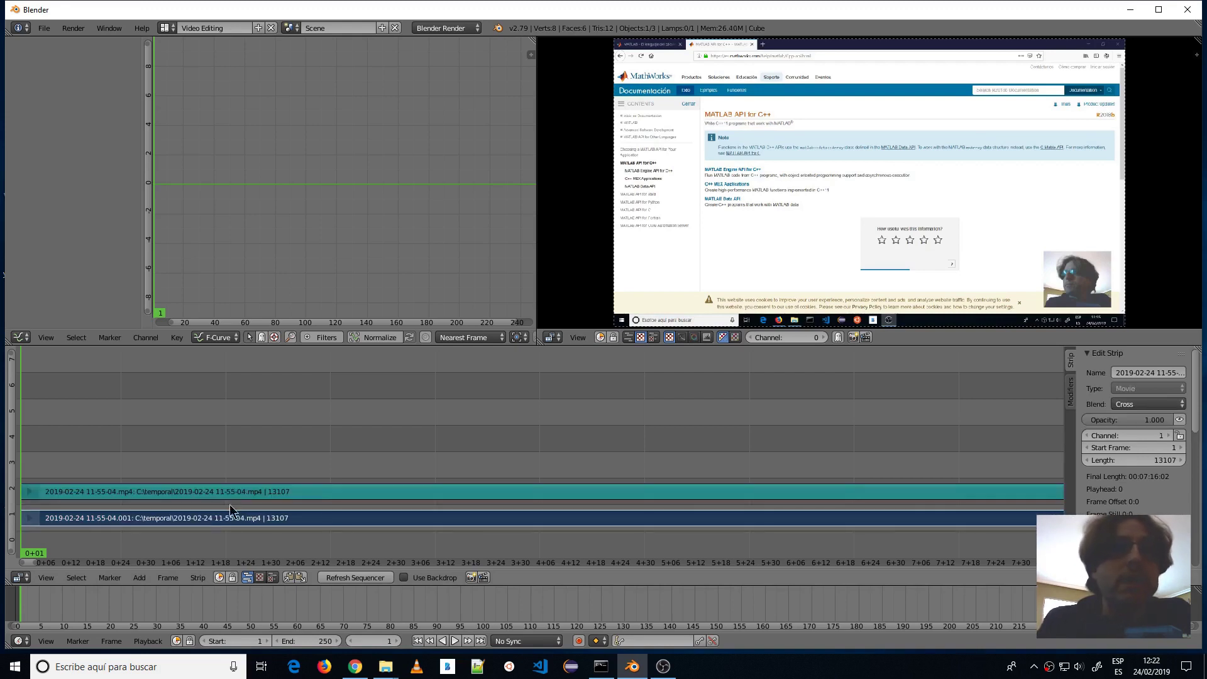
scroll(1132, 440, "down", 3)
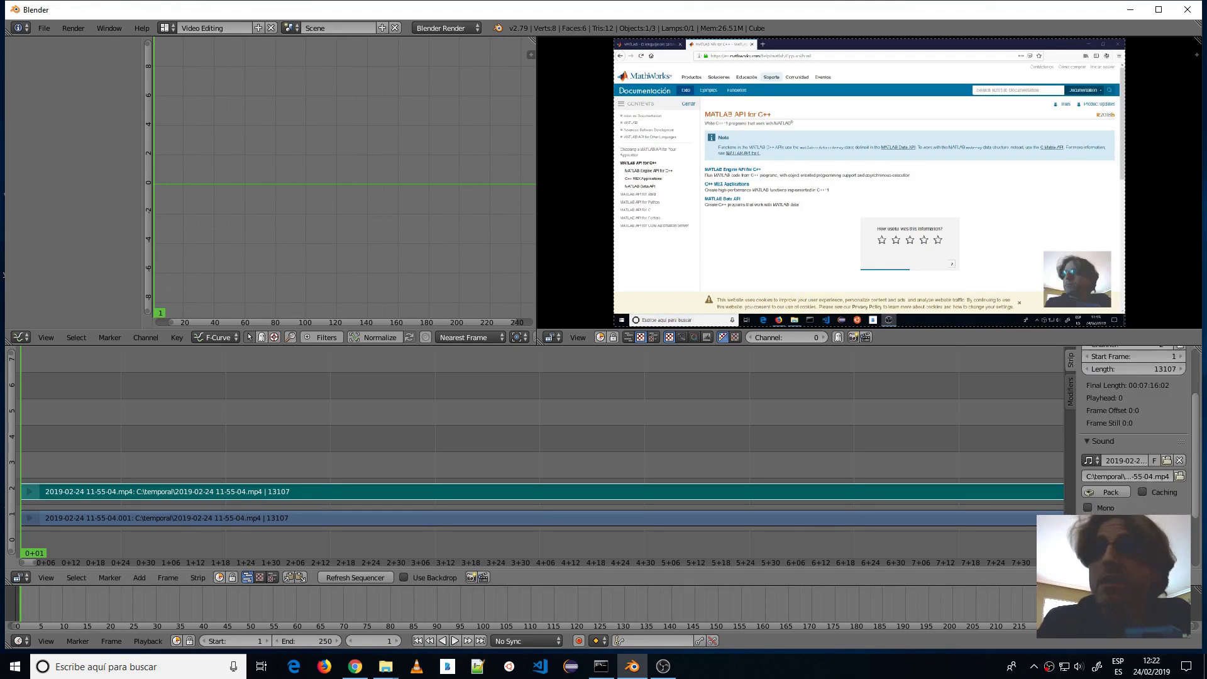
left_click(1088, 523)
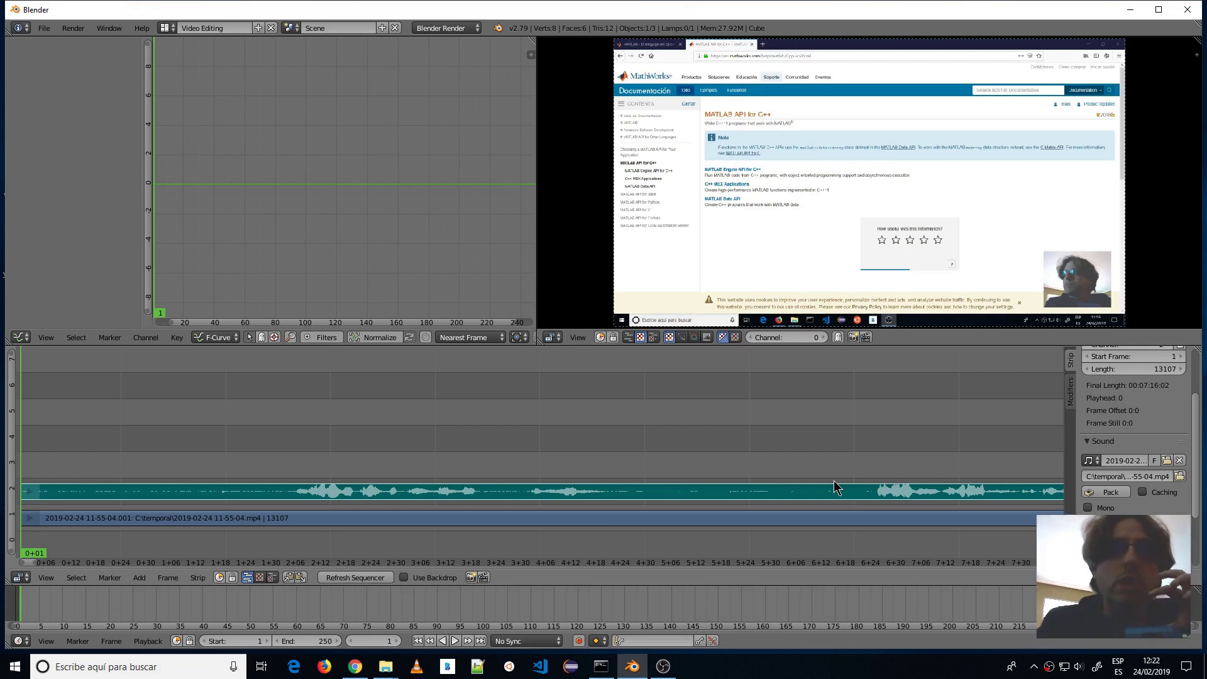
Play the edit with Alt+A and stop it, leaving the playhead at frame 128
key("alt+a")
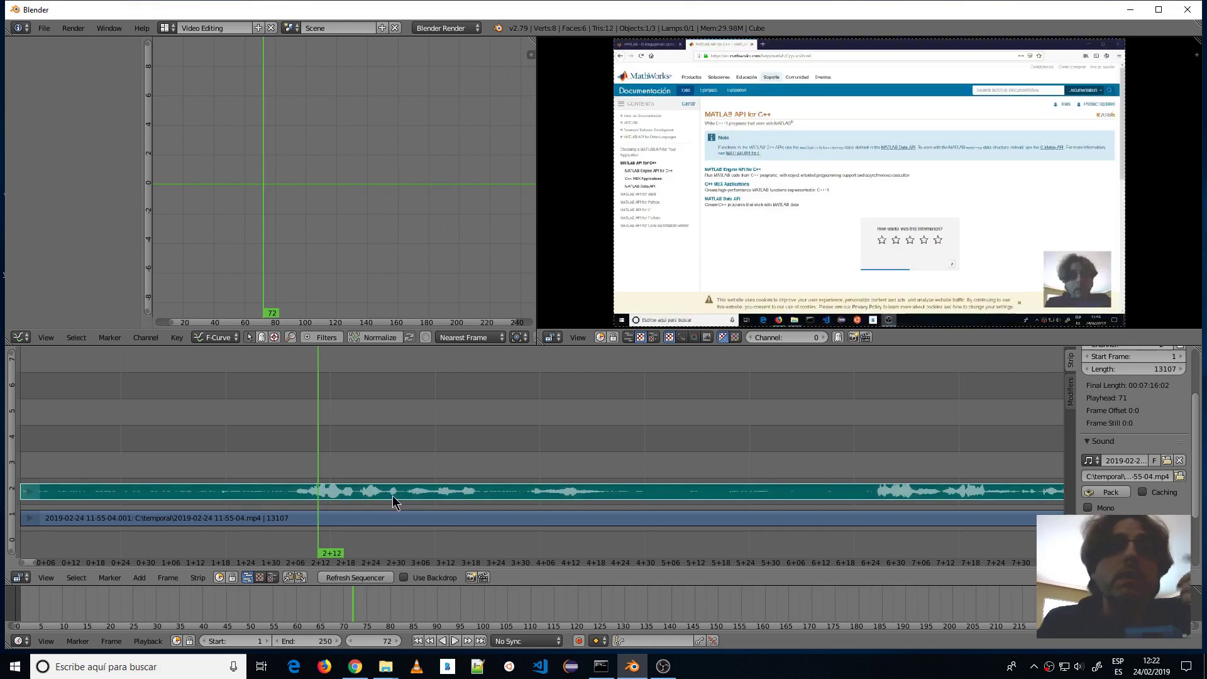
key("alt+a")
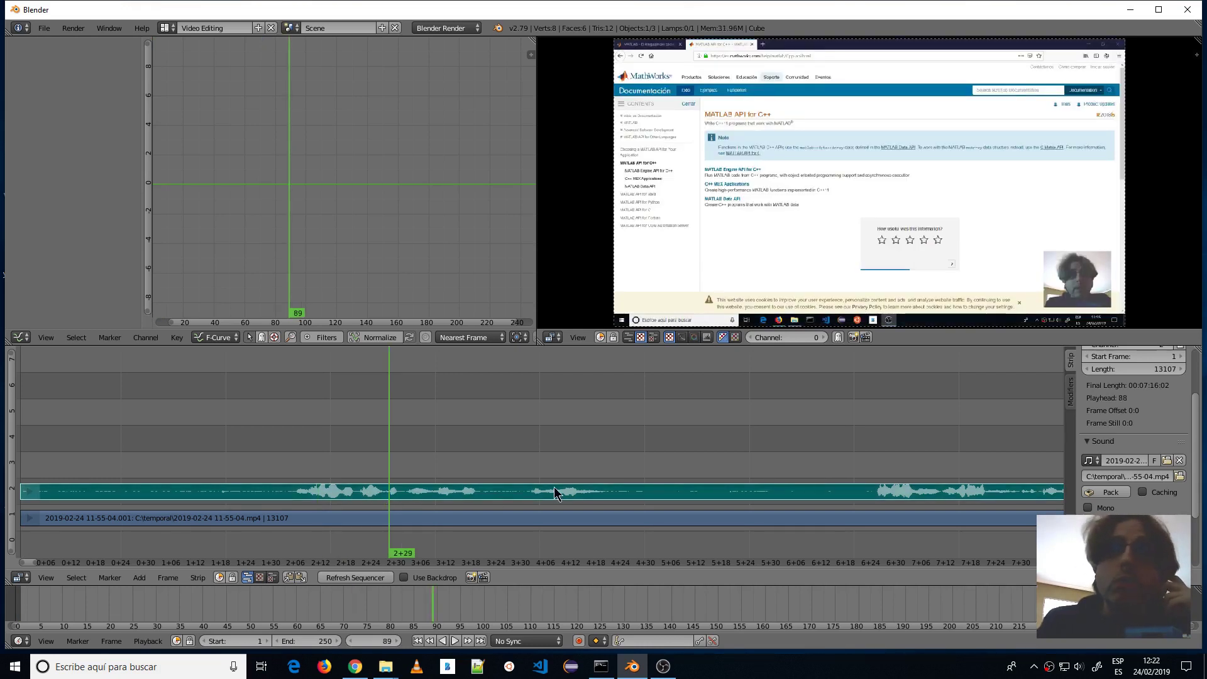
key("alt+a")
key("alt+a")
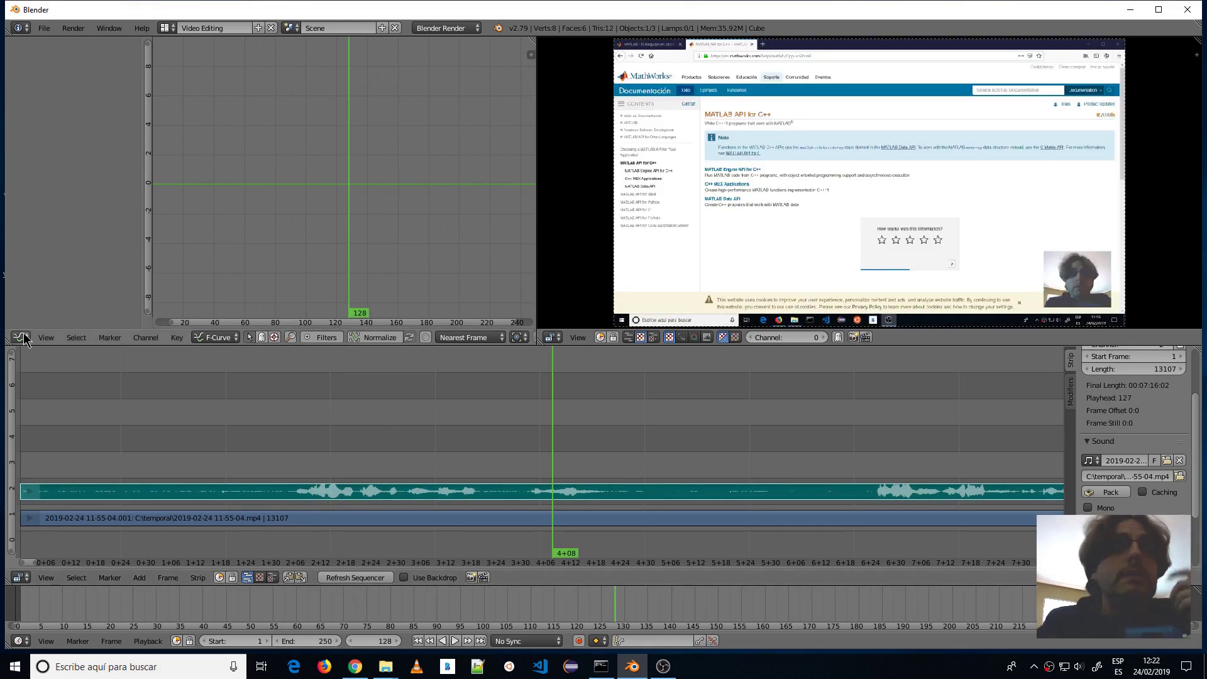
Turn the Graph Editor into render Properties and set resolution to 100%
left_click(22, 338)
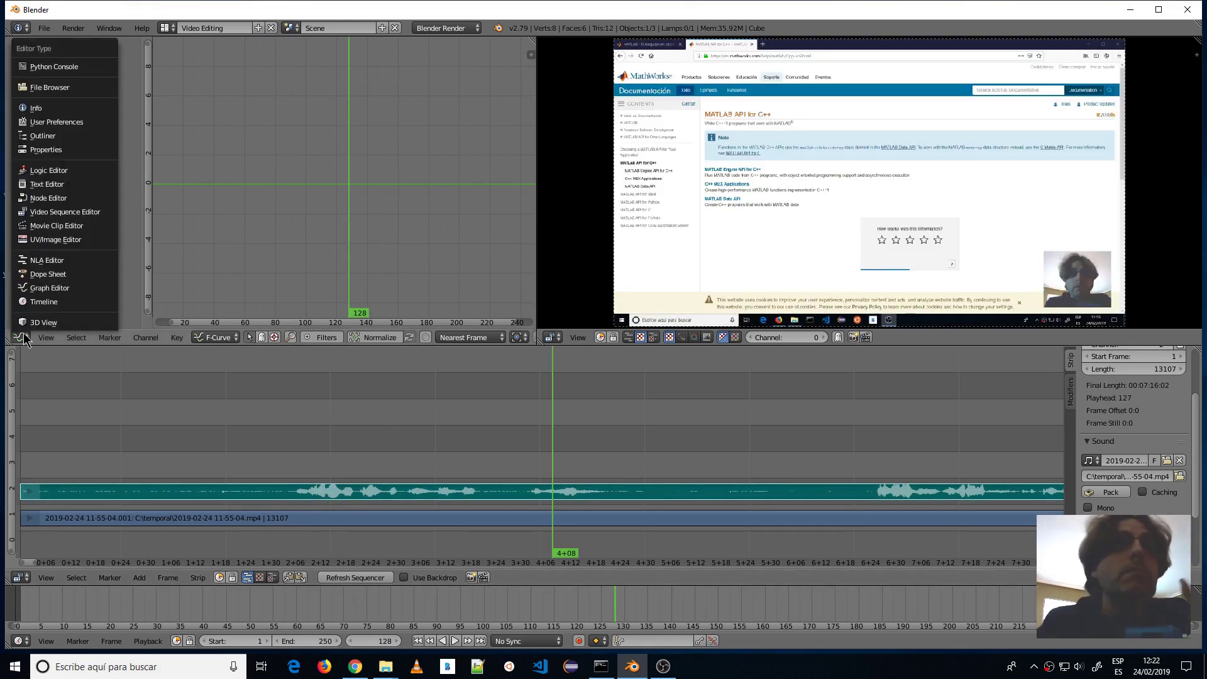
left_click(36, 148)
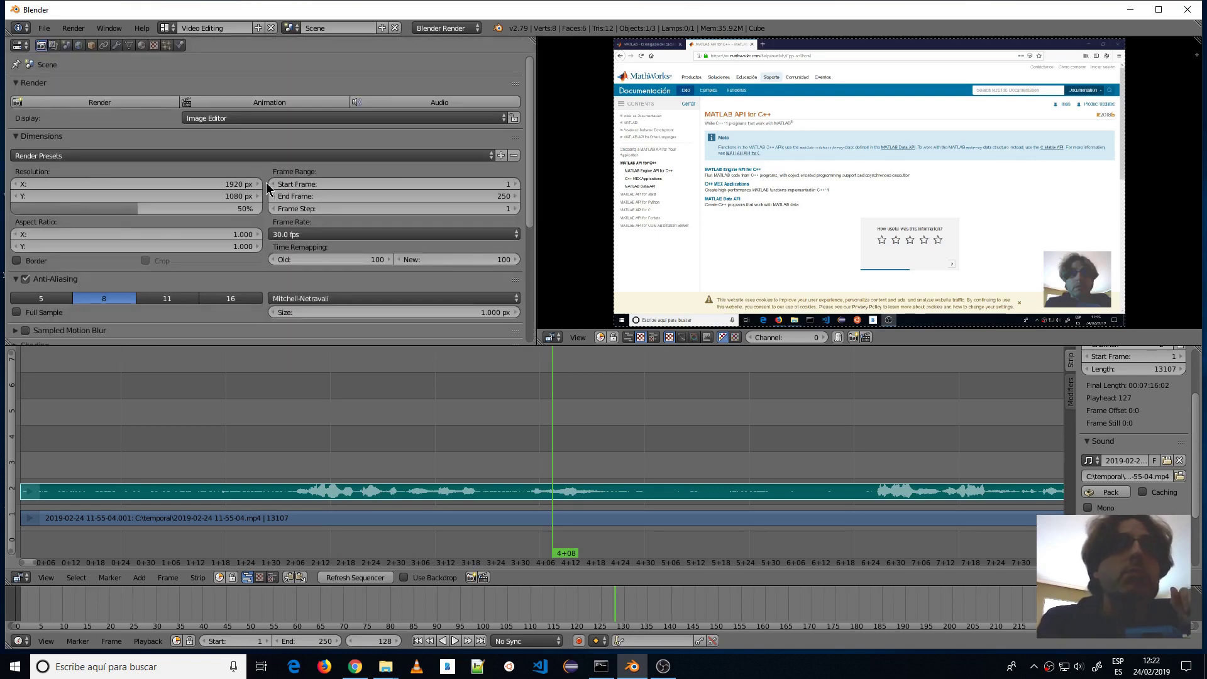
scroll(266, 182, "down", 3)
left_click_drag(138, 134, 264, 133)
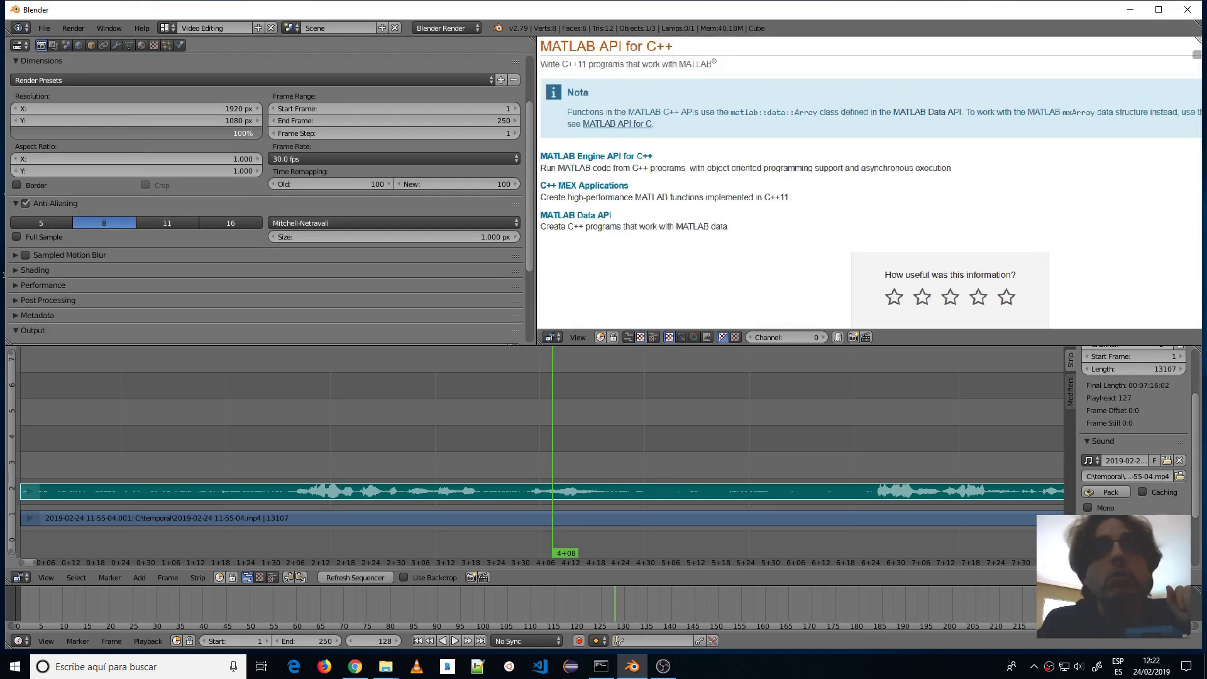
scroll(647, 182, "down", 5)
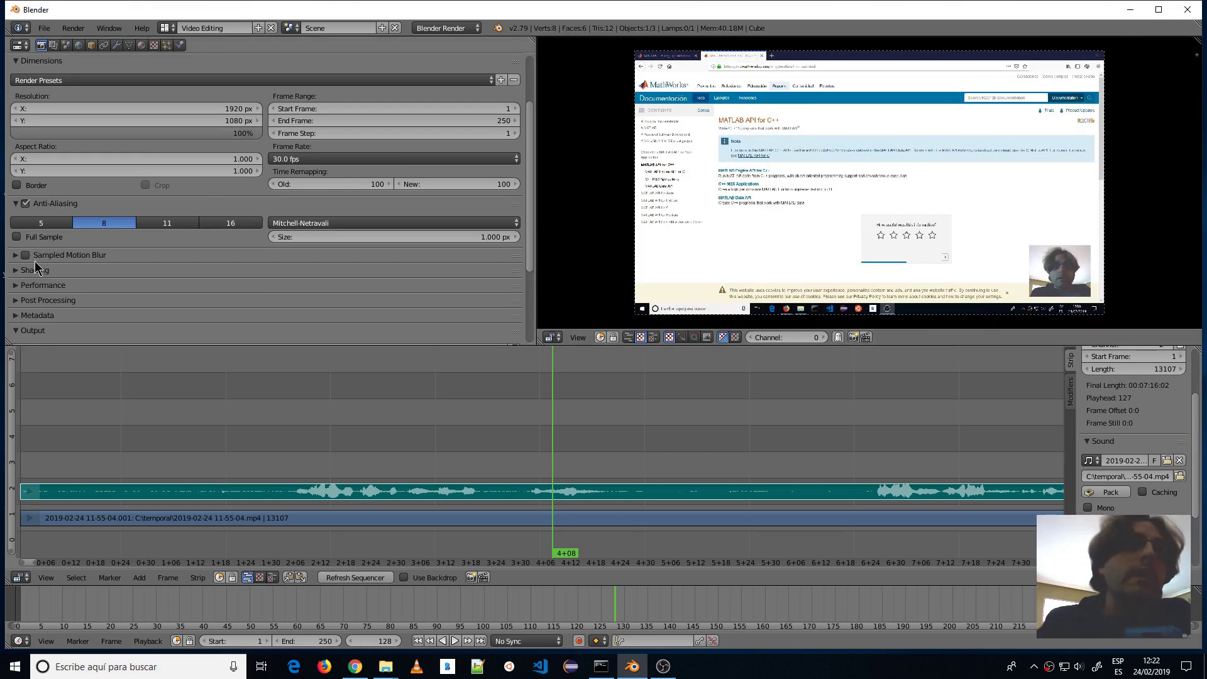
scroll(125, 271, "down", 3)
scroll(208, 276, "down", 2)
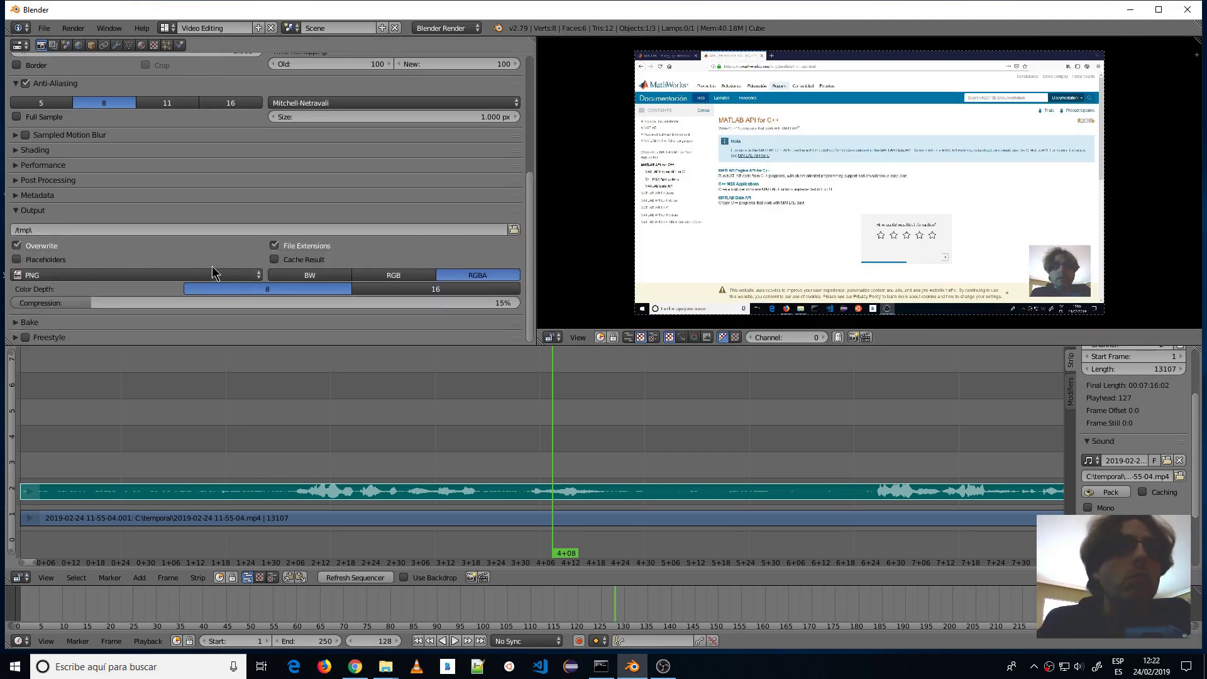
Set the output format to FFmpeg video with an MPEG-4 container
left_click(211, 275)
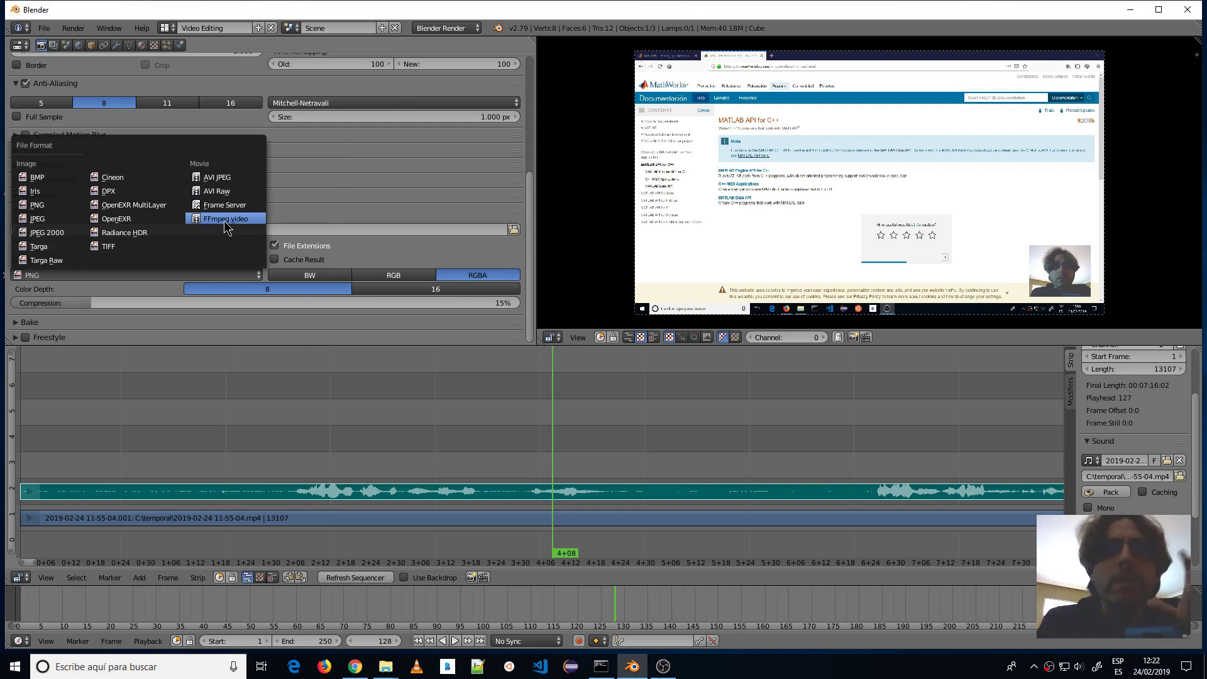
left_click(226, 219)
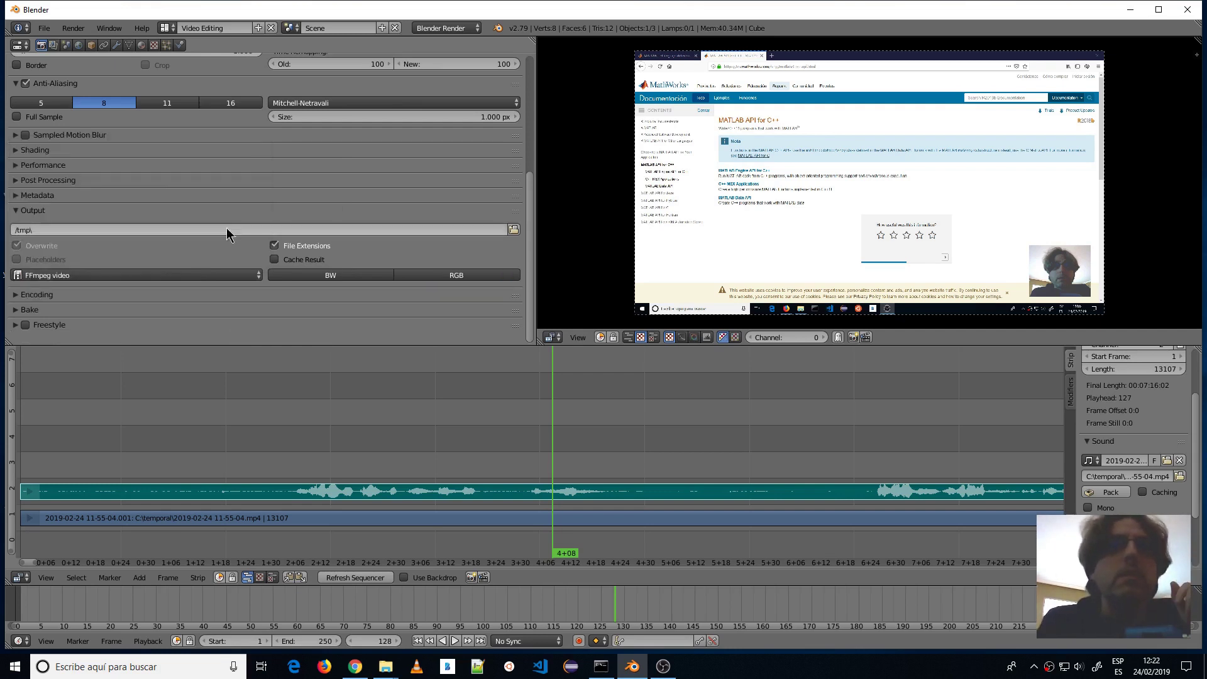
left_click(21, 295)
scroll(183, 281, "down", 2)
left_click(174, 280)
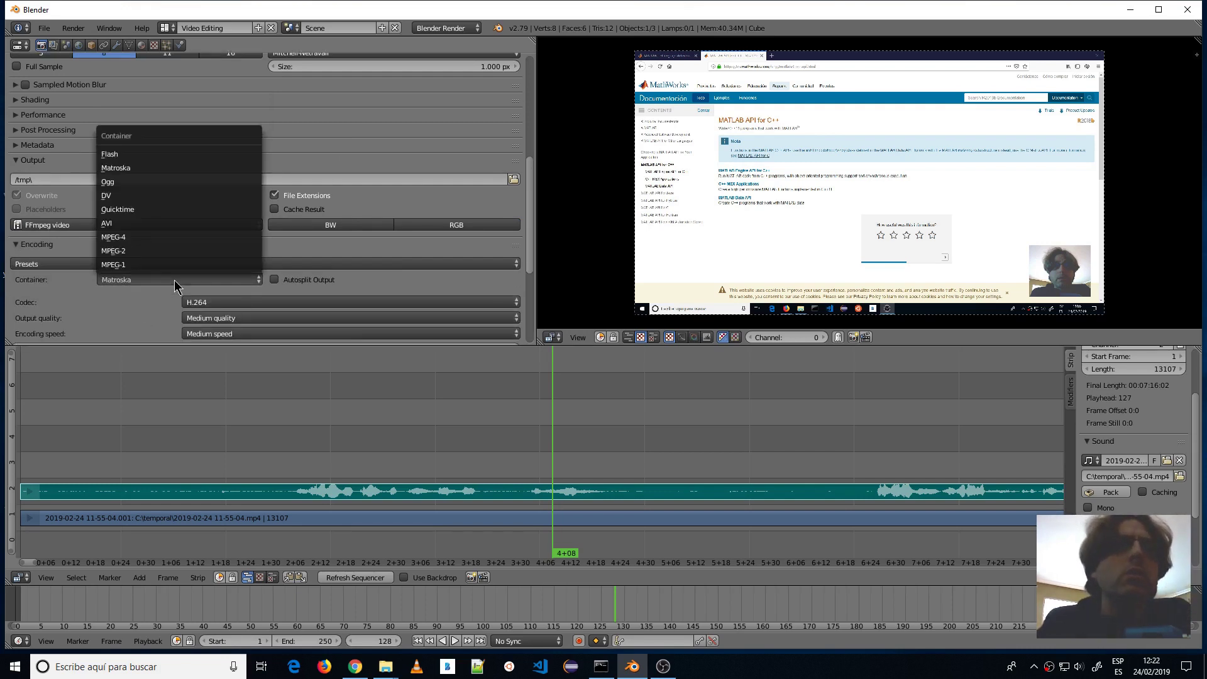
left_click(126, 239)
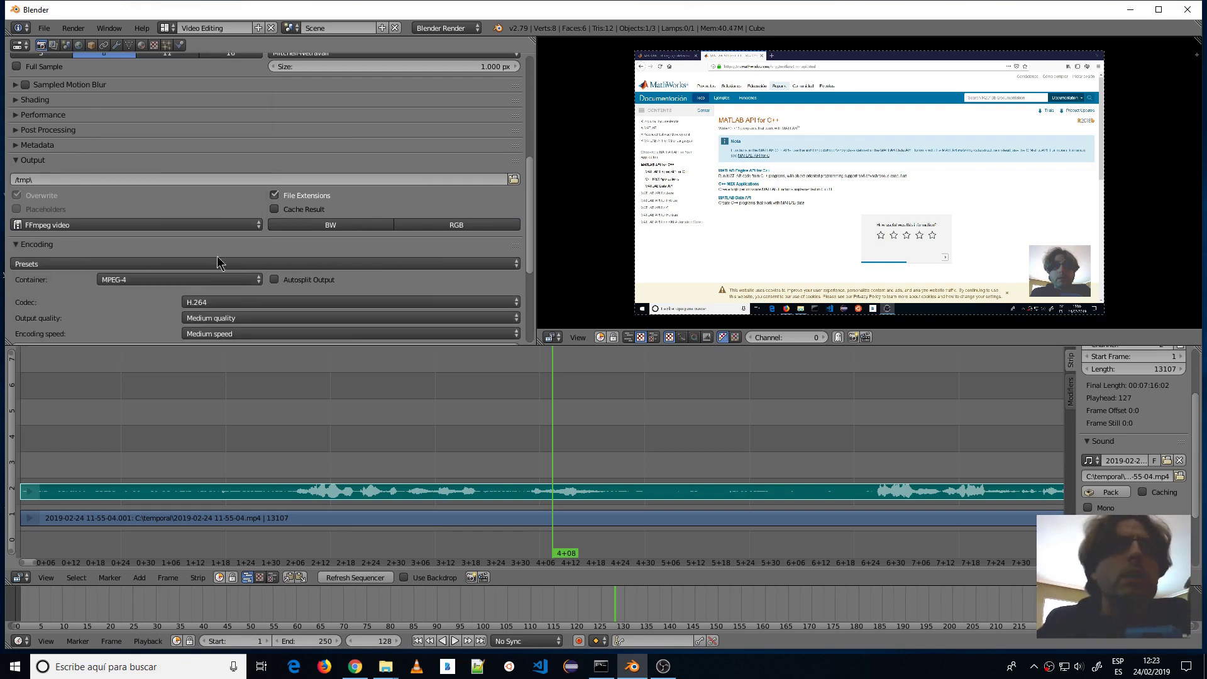
Keep H.264 video and set the audio codec to MP3 at 192
scroll(270, 289, "down", 1)
left_click(215, 274)
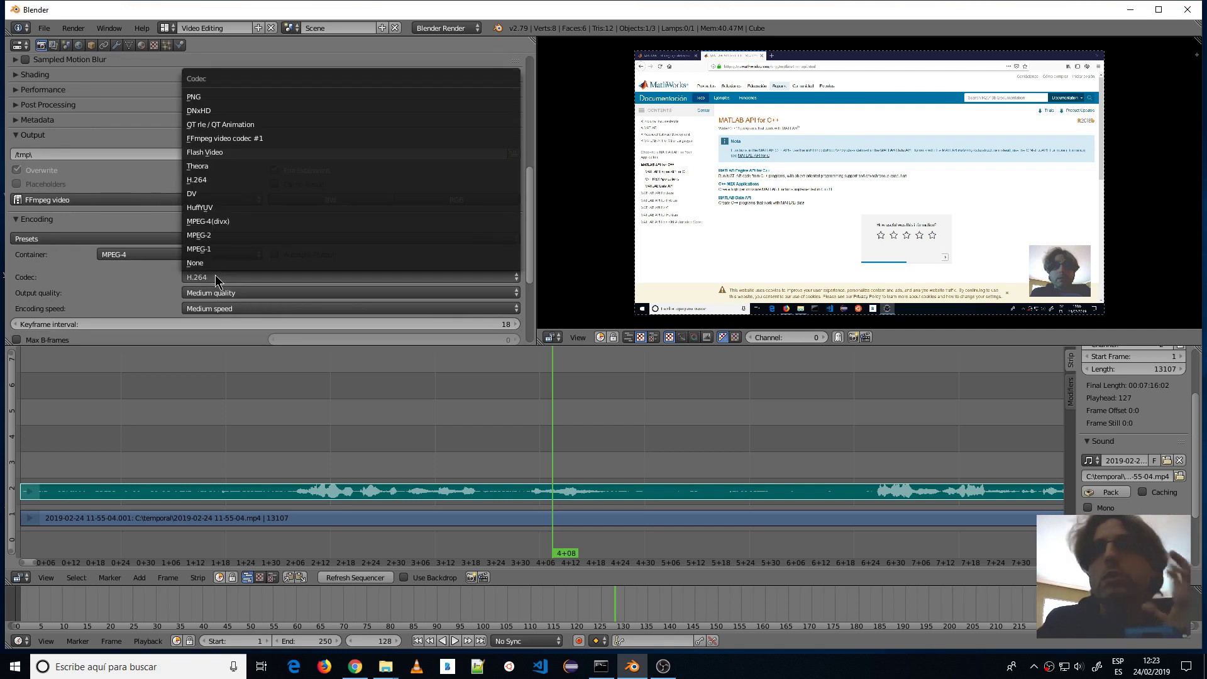
scroll(80, 295, "down", 4)
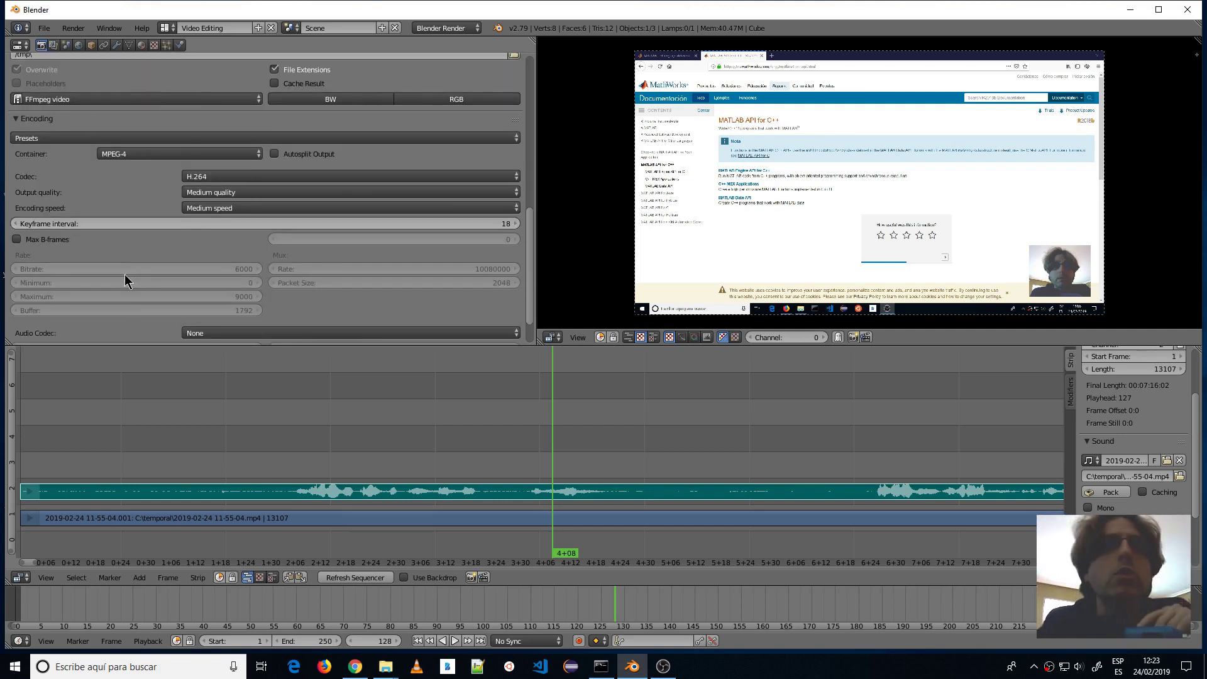
scroll(125, 275, "down", 1)
scroll(124, 277, "down", 1)
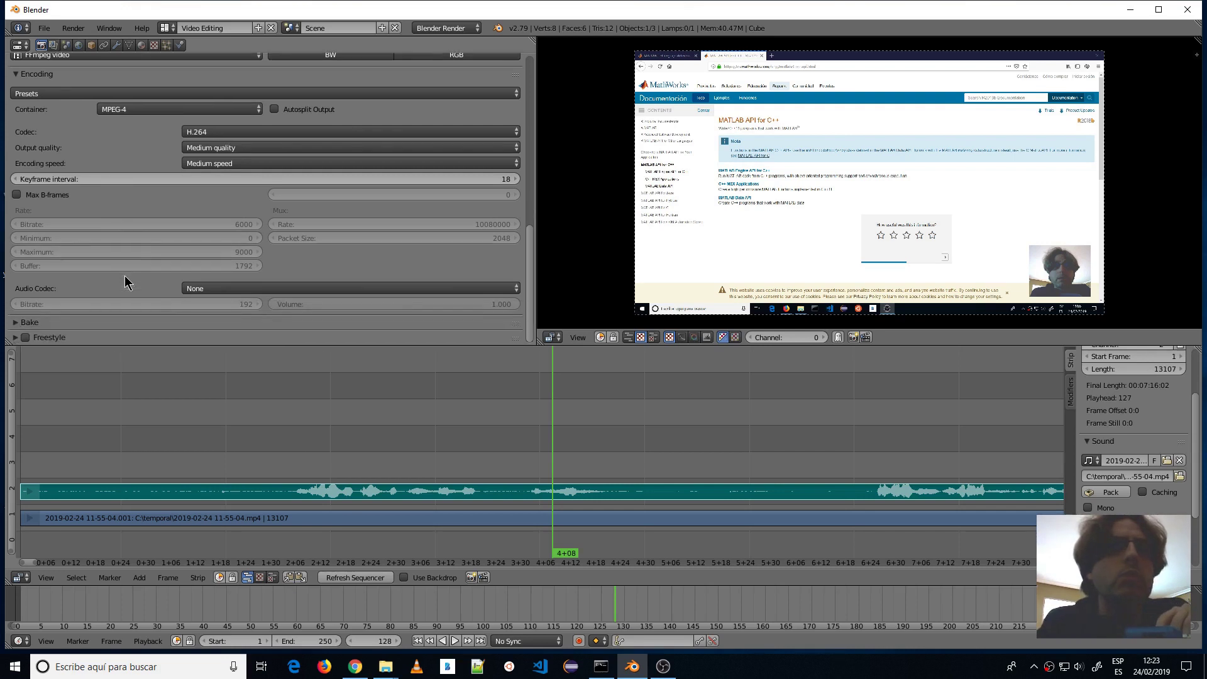
left_click(195, 289)
left_click(194, 246)
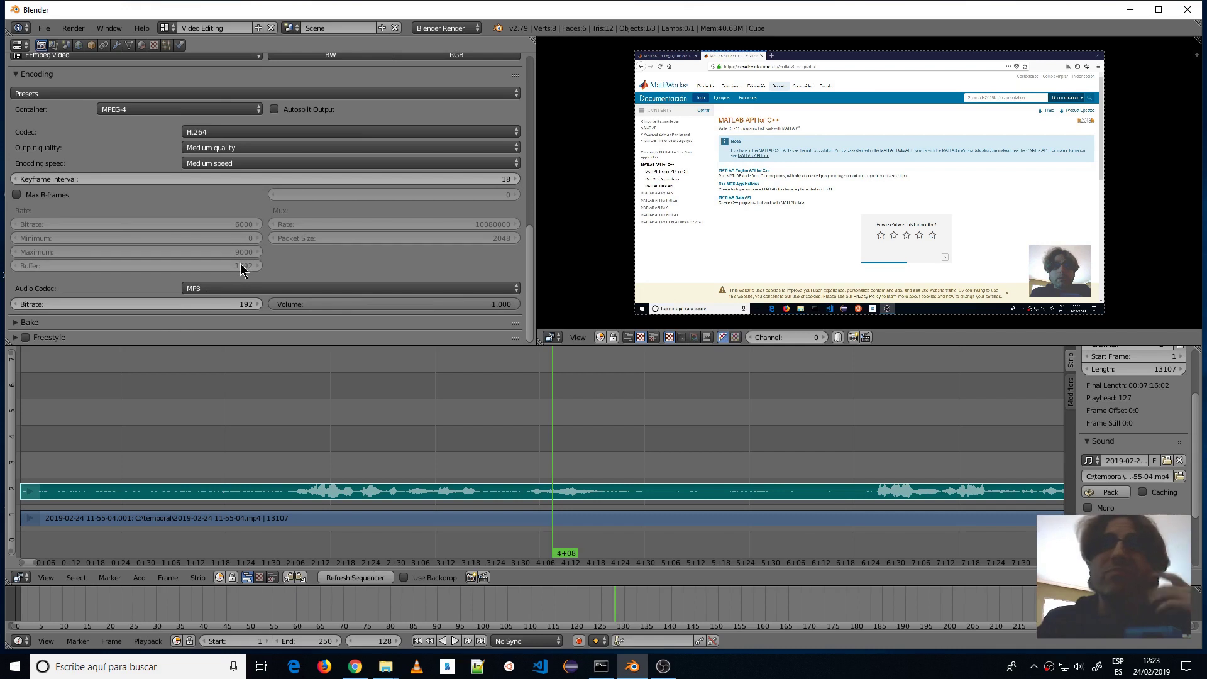
scroll(229, 256, "up", 3)
scroll(223, 260, "up", 4)
scroll(214, 266, "up", 4)
Move the playhead to frame 124 and add a 25-frame Text effect strip on channel 3
scroll(214, 265, "up", 3)
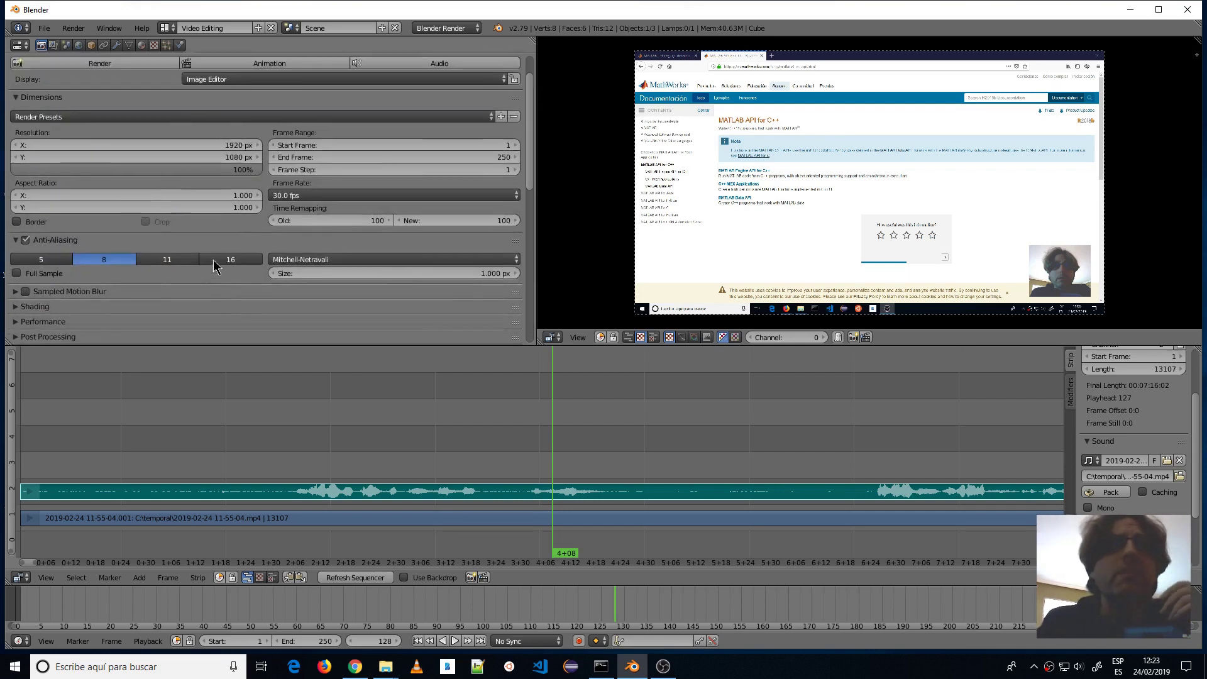
scroll(213, 259, "up", 2)
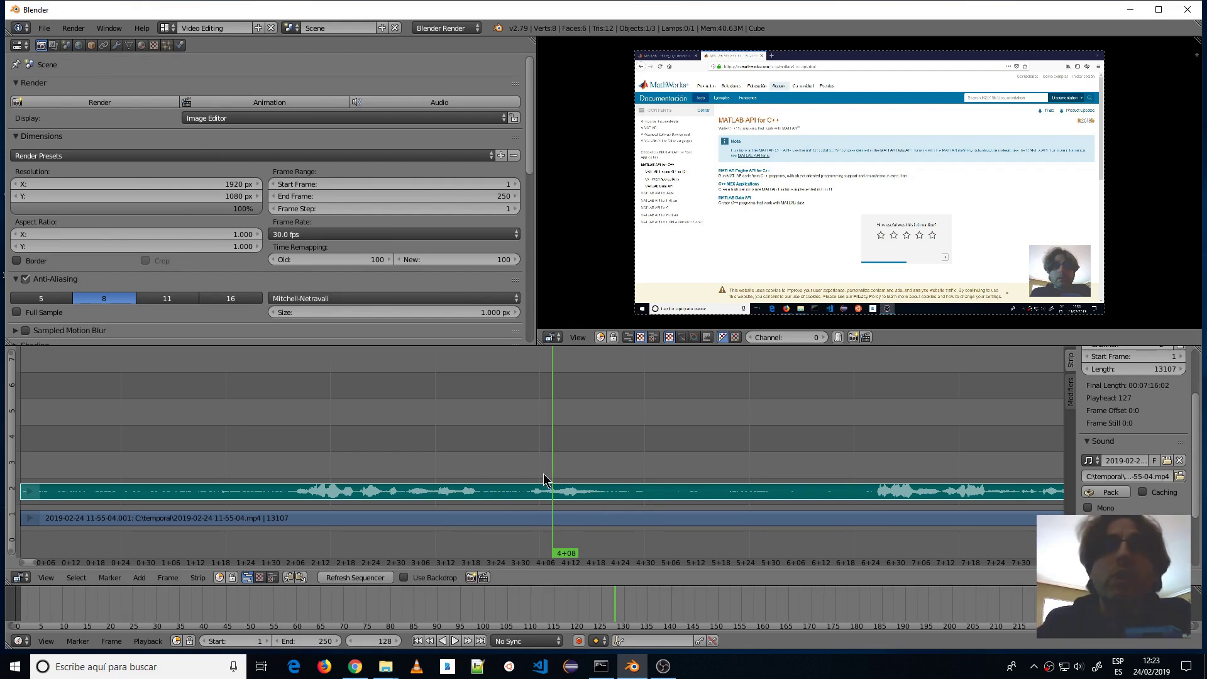
left_click_drag(535, 481, 527, 487)
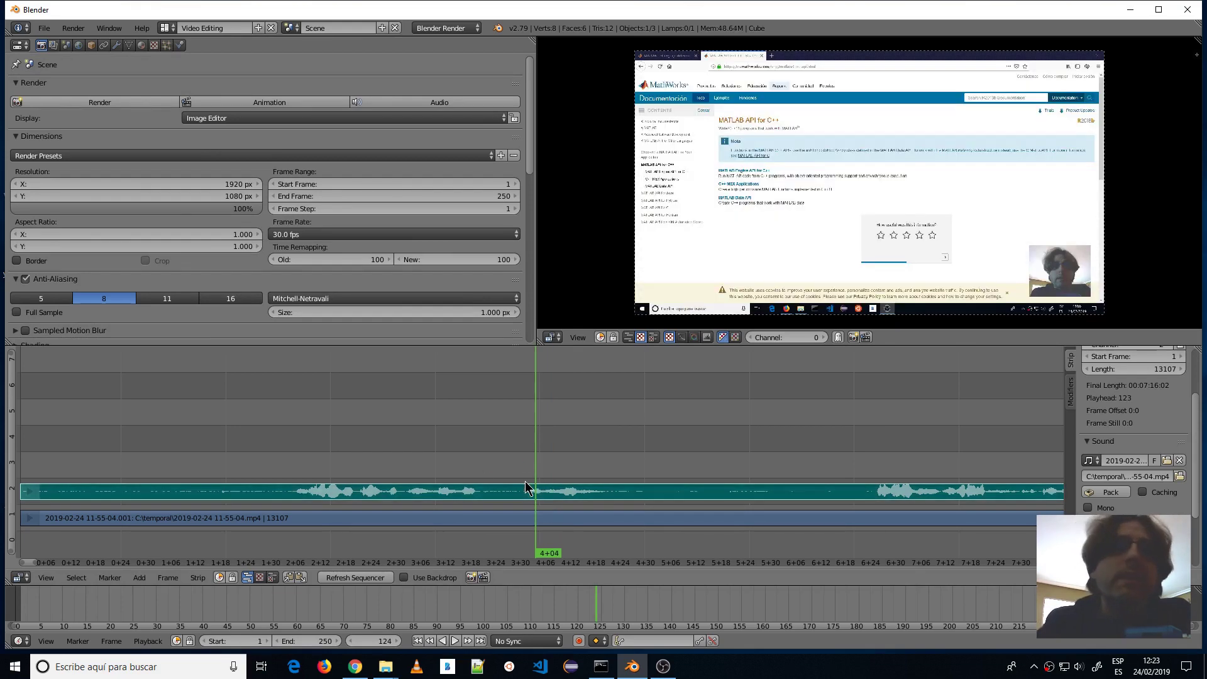
left_click(138, 577)
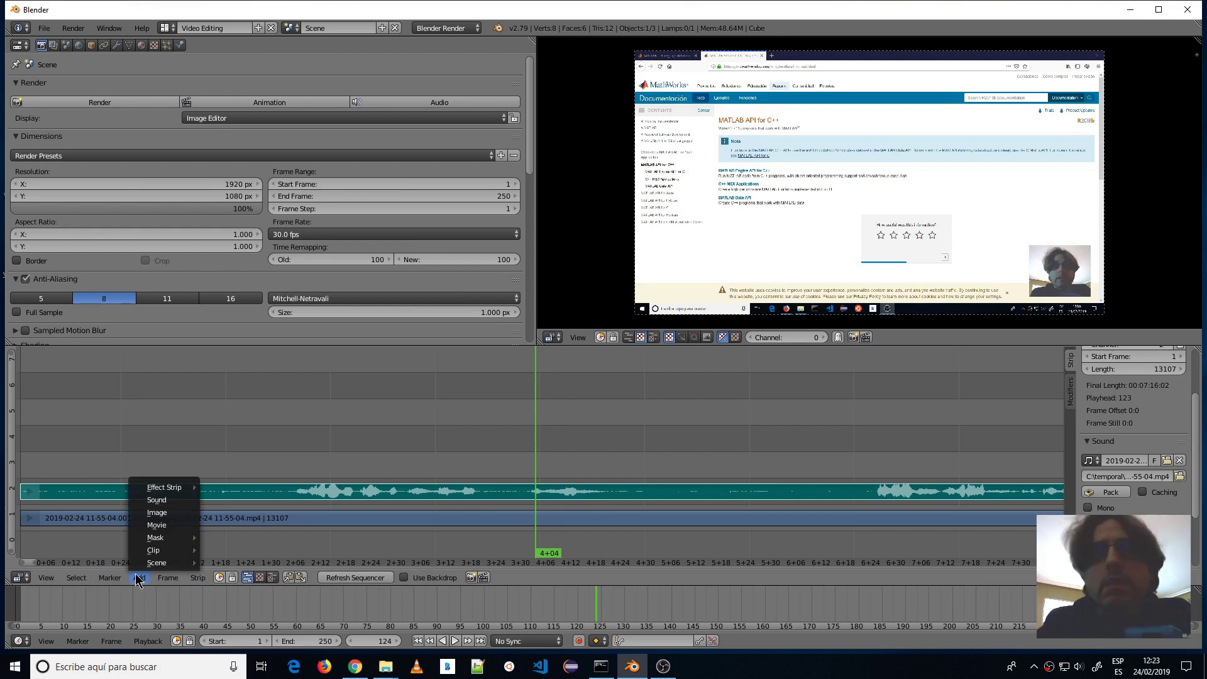
mouse_move(165, 486)
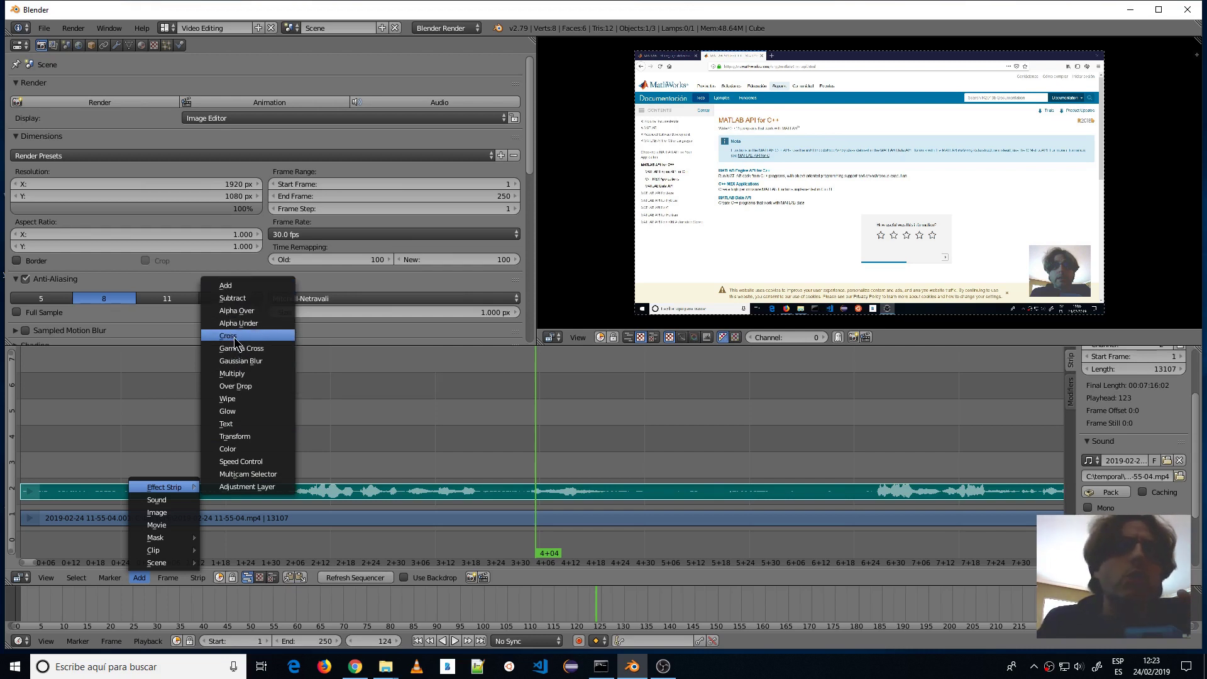
left_click(232, 427)
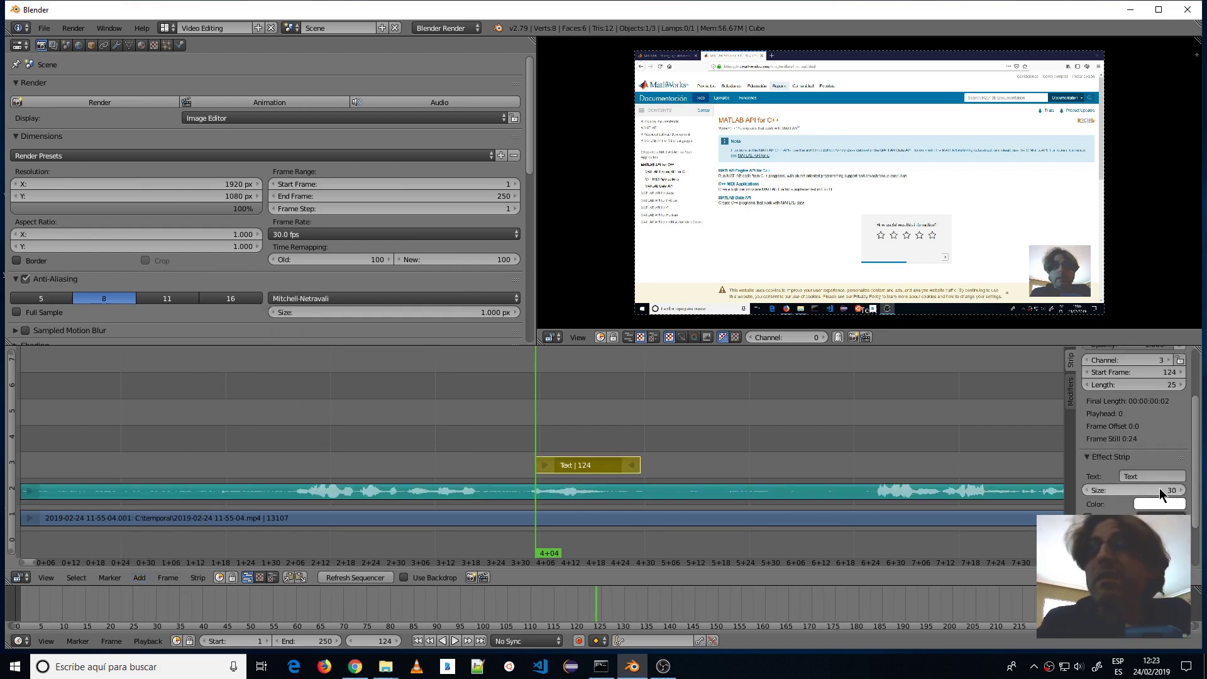
scroll(1157, 488, "up", 1)
scroll(1152, 486, "up", 2)
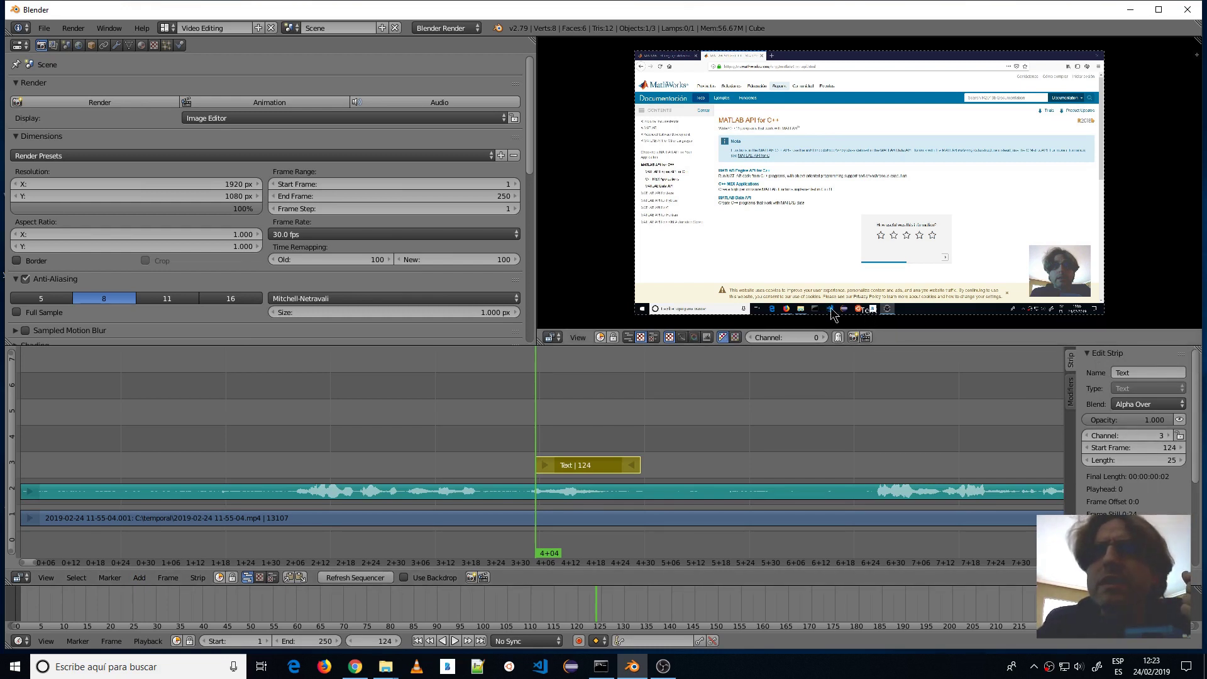
scroll(1132, 478, "down", 3)
scroll(1128, 489, "down", 2)
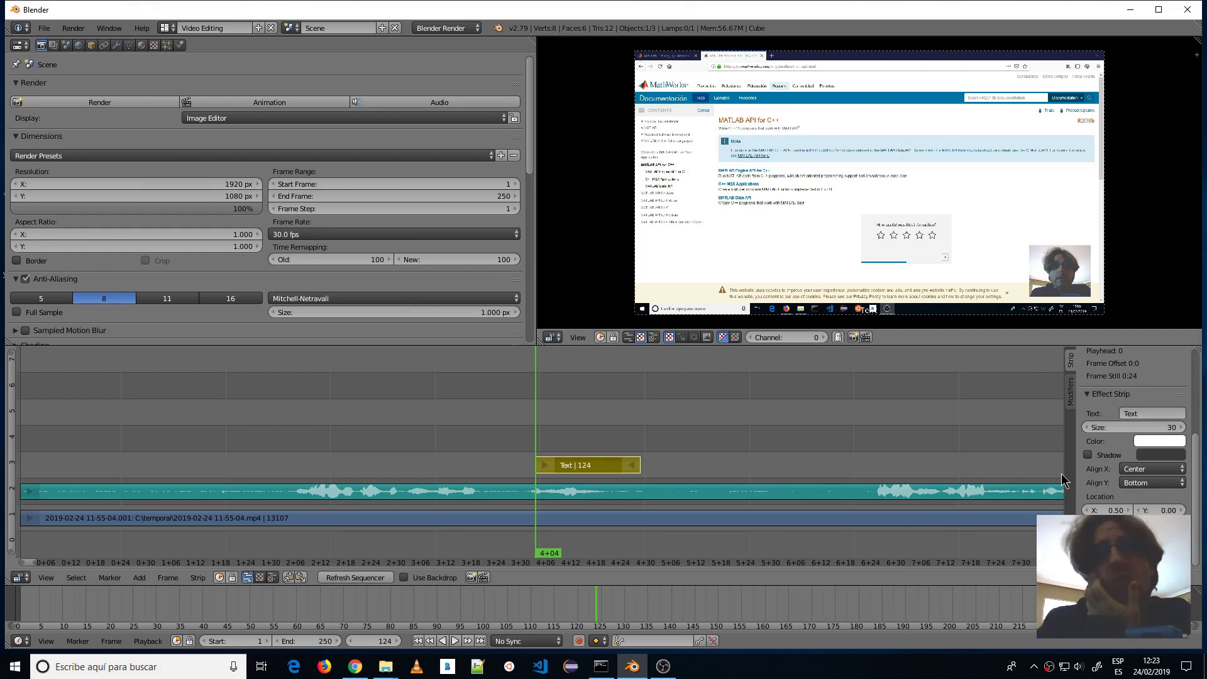
In the Este equipo window, open SATA (C:) and then the Archivos de programa folder
left_click(386, 670)
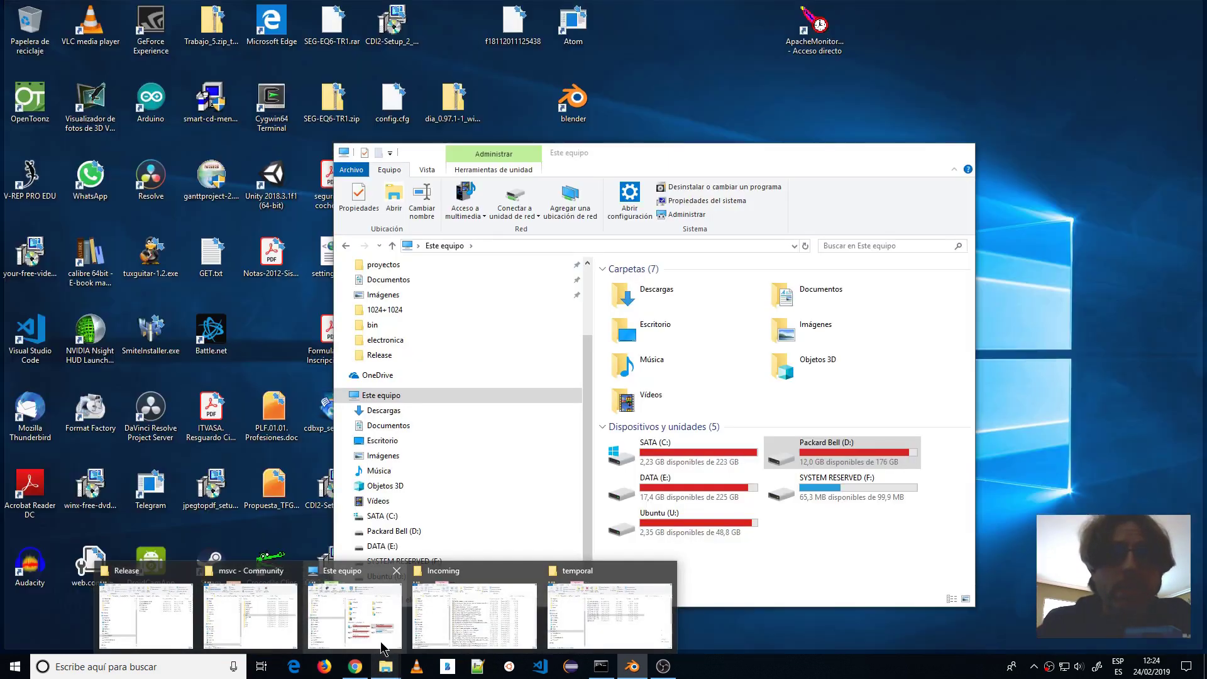
left_click(384, 647)
double_click(720, 462)
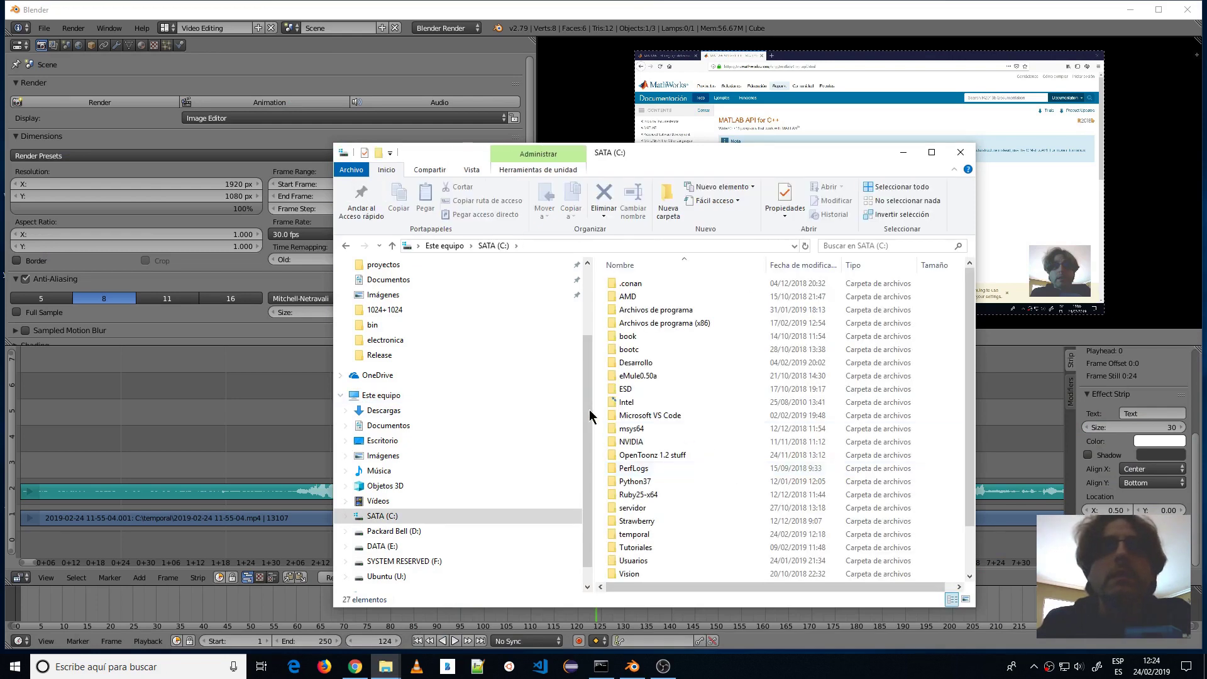
double_click(644, 323)
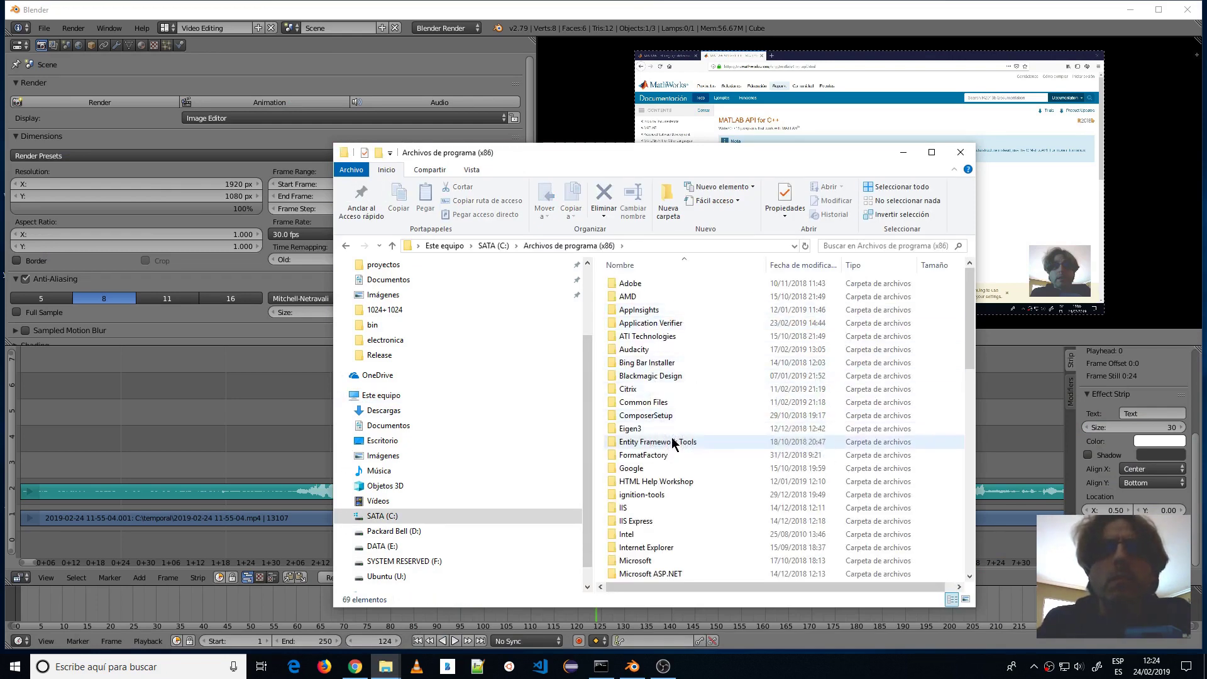
key("BackSpace")
double_click(647, 310)
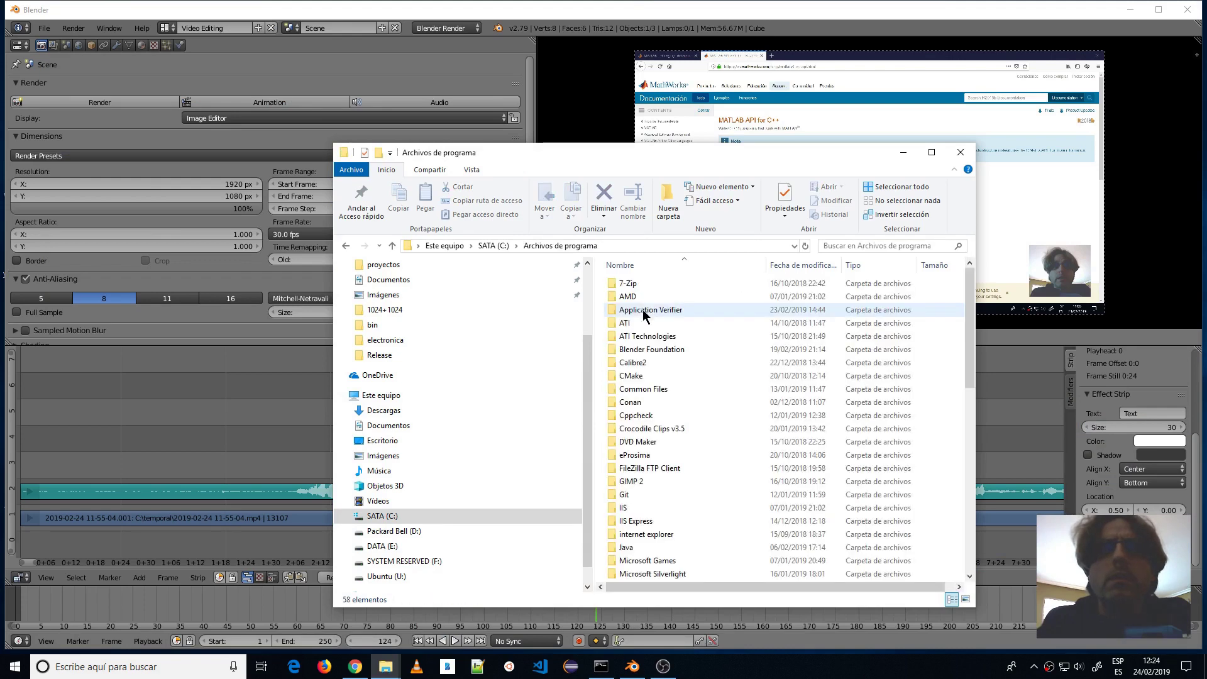
Go into Blender Foundation > Blender 2.80 and launch blender.exe
scroll(663, 450, "down", 1)
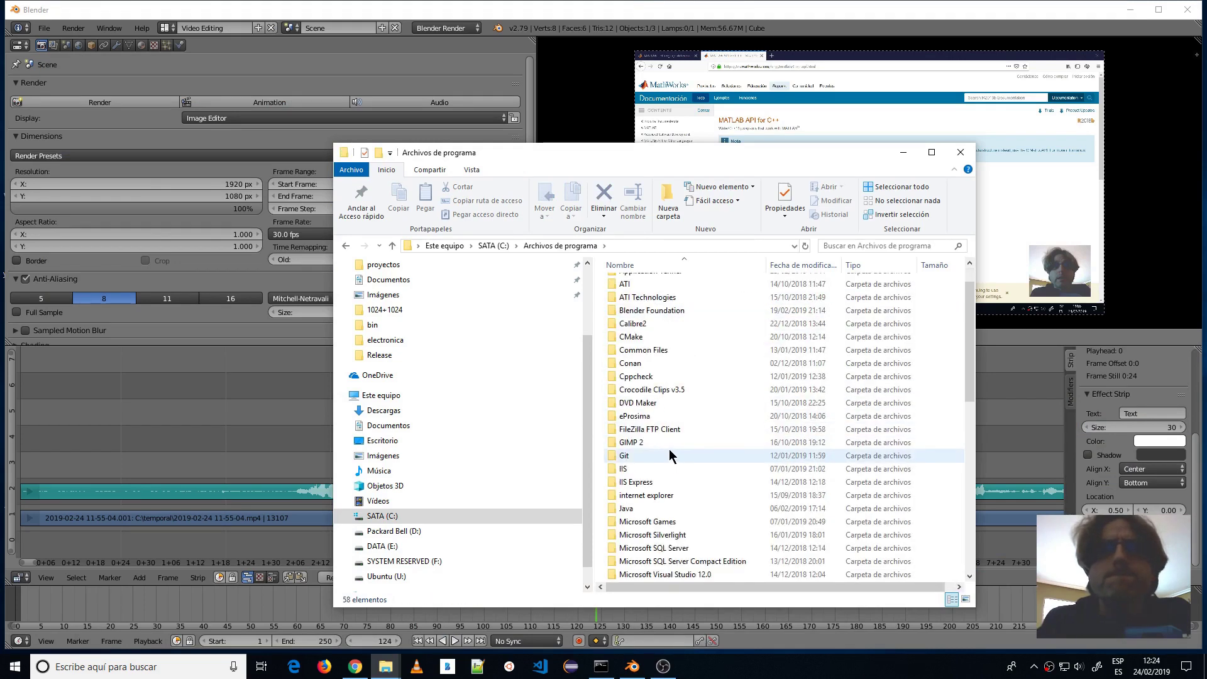
scroll(669, 449, "down", 6)
scroll(670, 448, "down", 1)
scroll(670, 448, "down", 4)
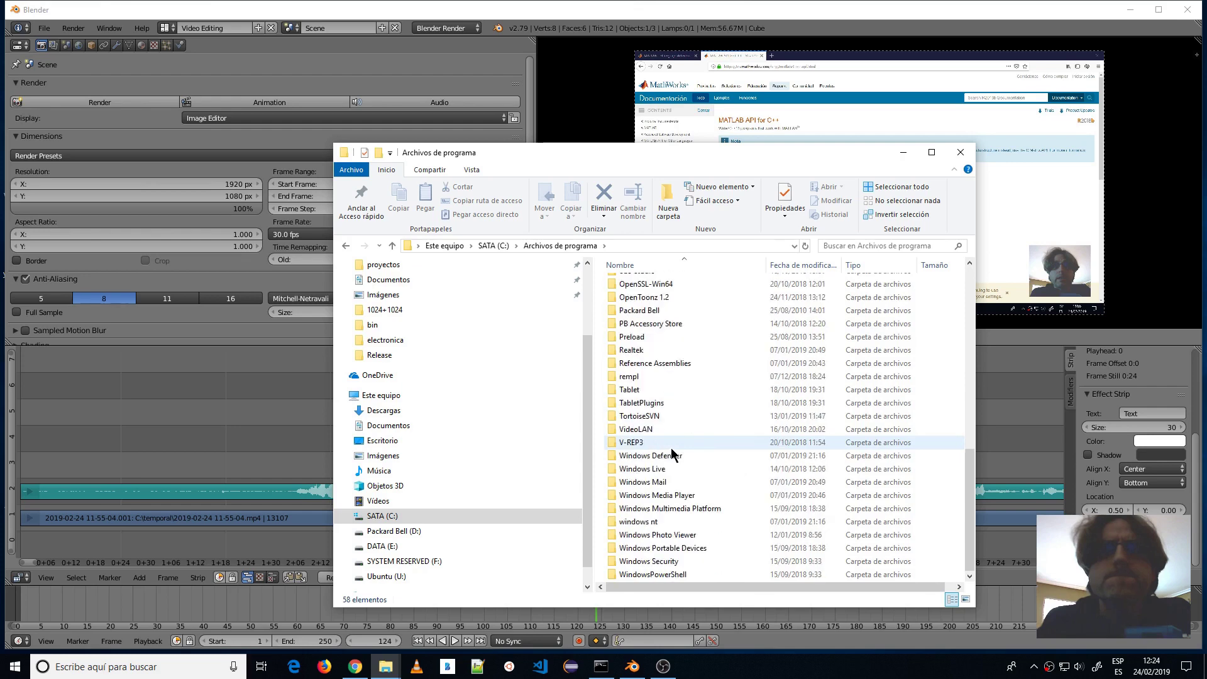
scroll(672, 449, "up", 6)
scroll(674, 449, "up", 6)
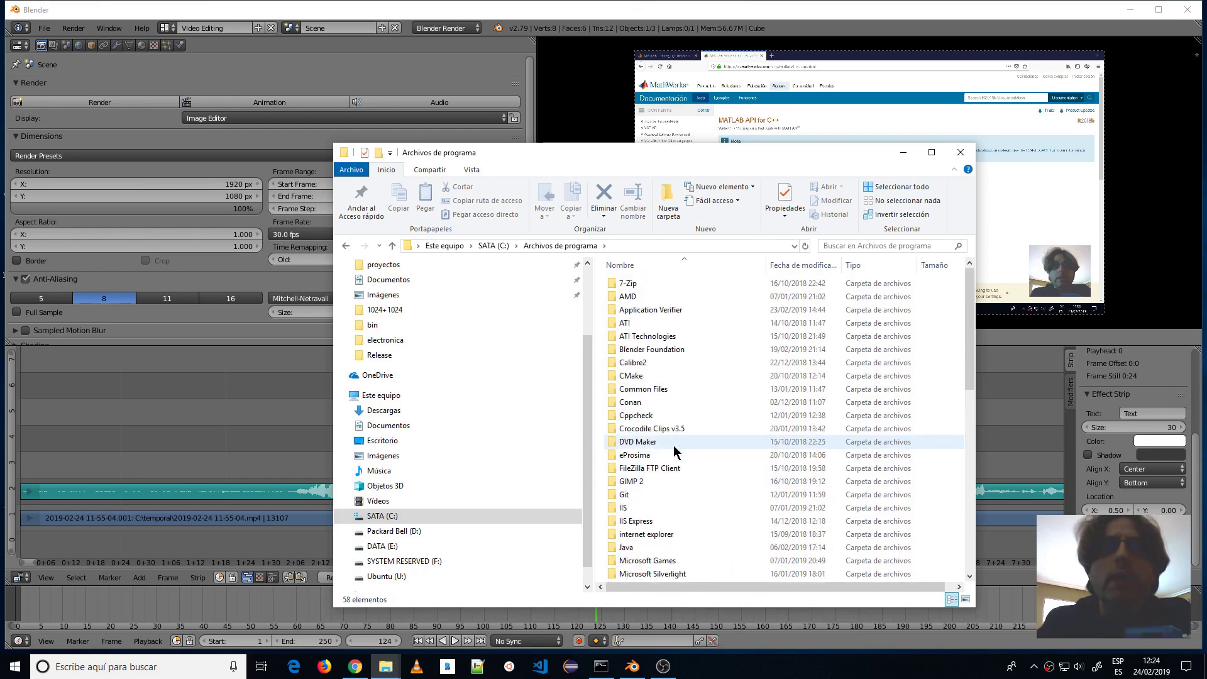
double_click(665, 348)
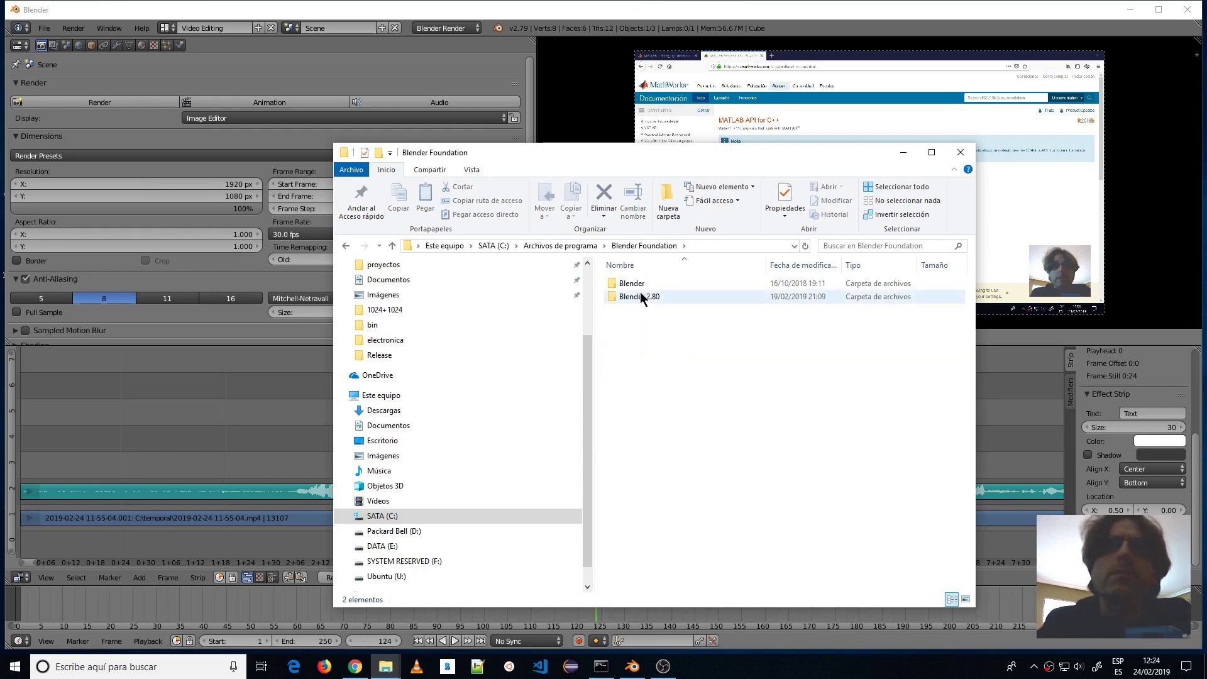
double_click(640, 296)
scroll(664, 299, "down", 9)
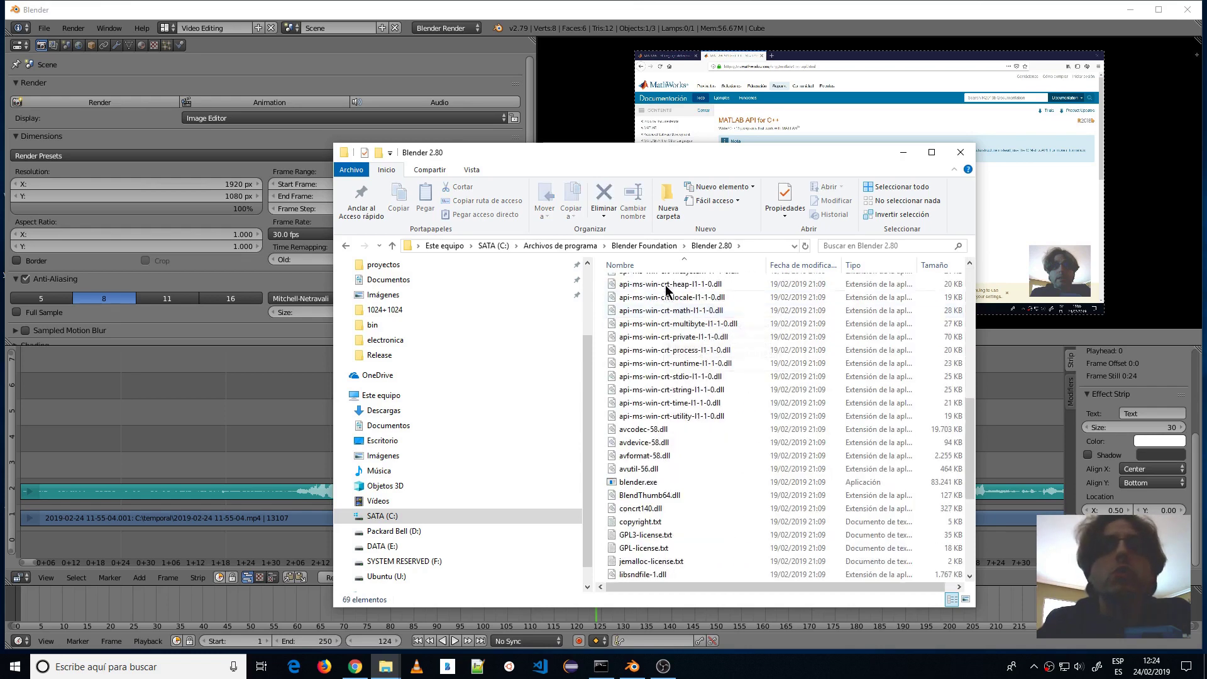
scroll(667, 289, "down", 5)
scroll(691, 302, "up", 4)
left_click(642, 425)
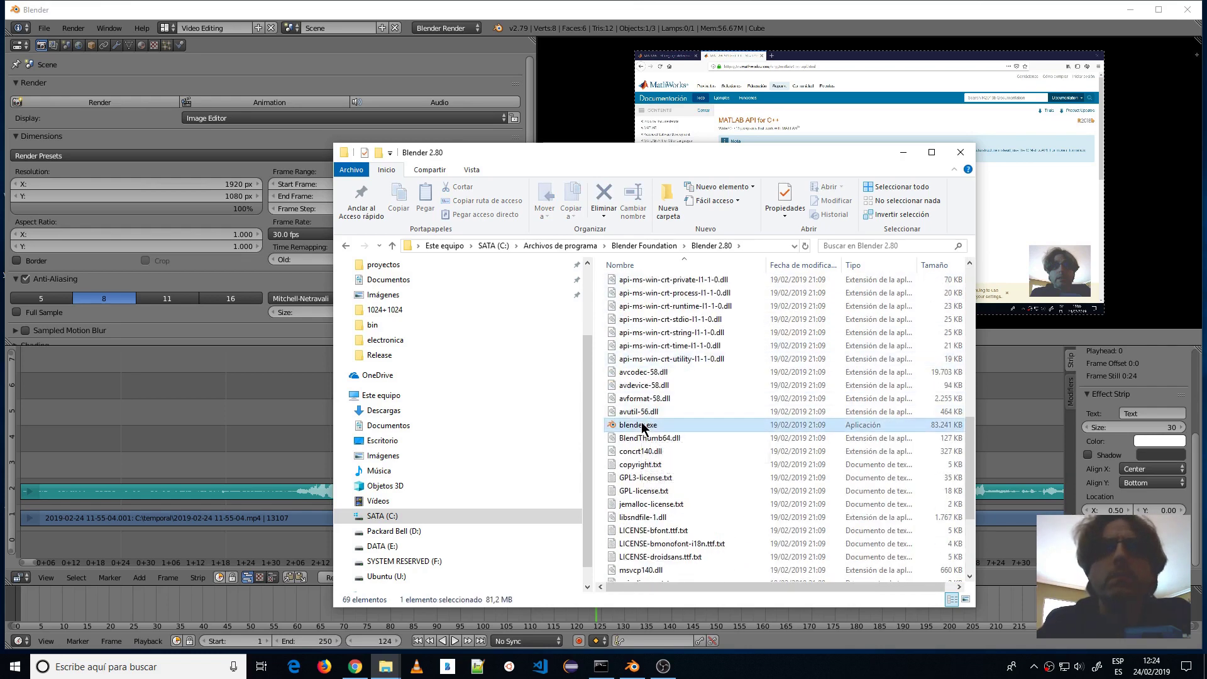
double_click(643, 425)
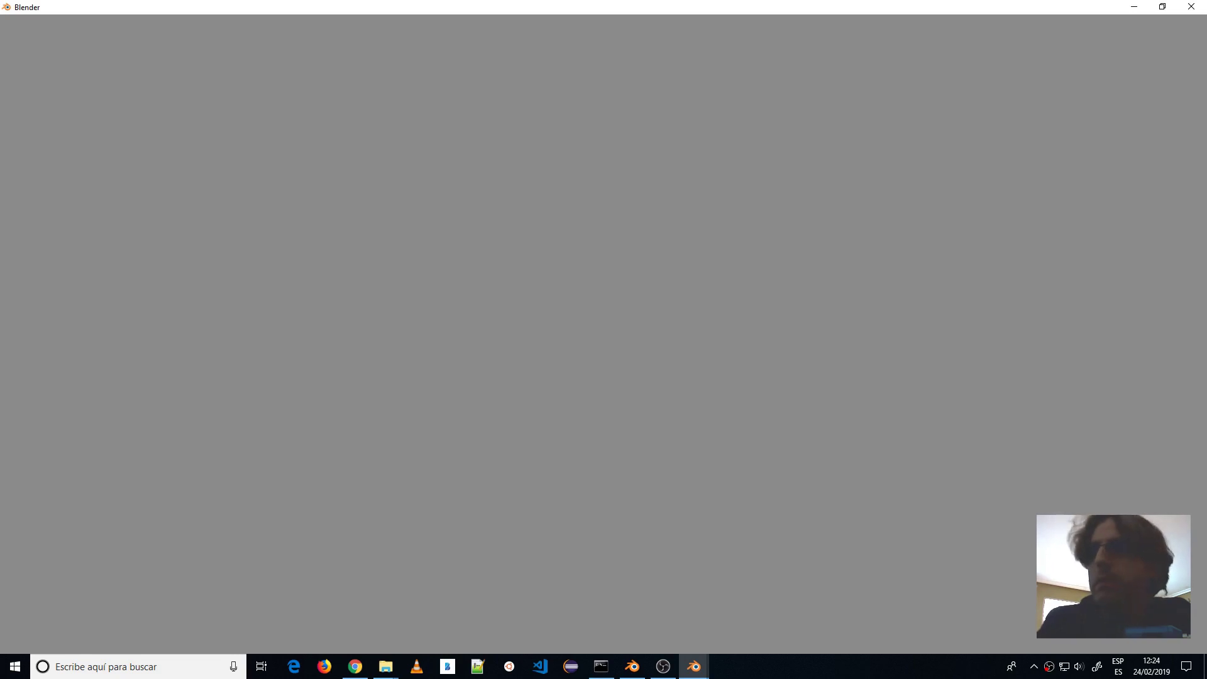
Accept Quick Setup with Blender shortcuts and the Blender Dark theme
key("alt+Tab")
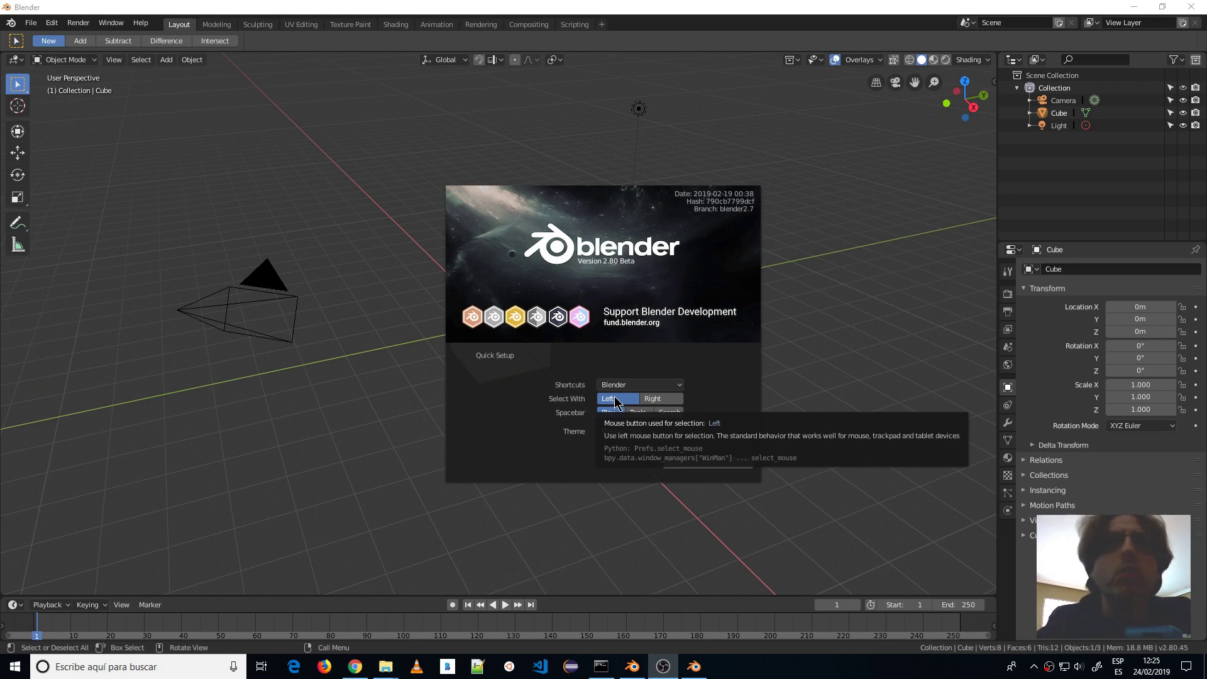
left_click(635, 386)
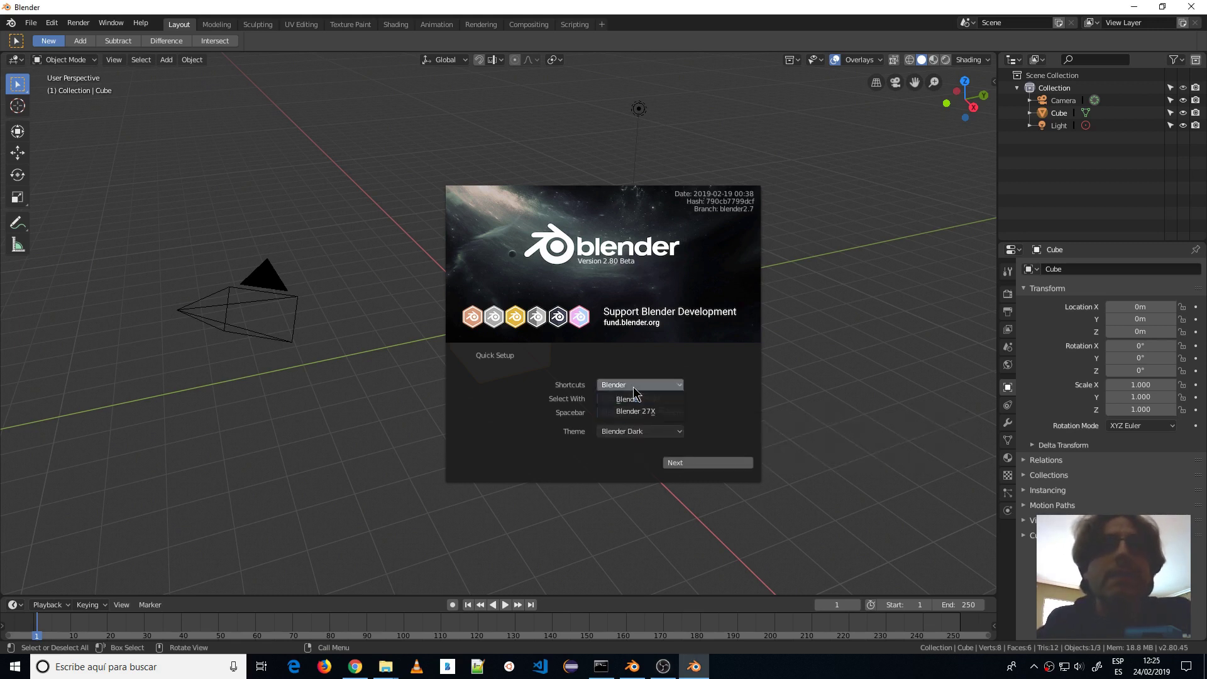
left_click(632, 387)
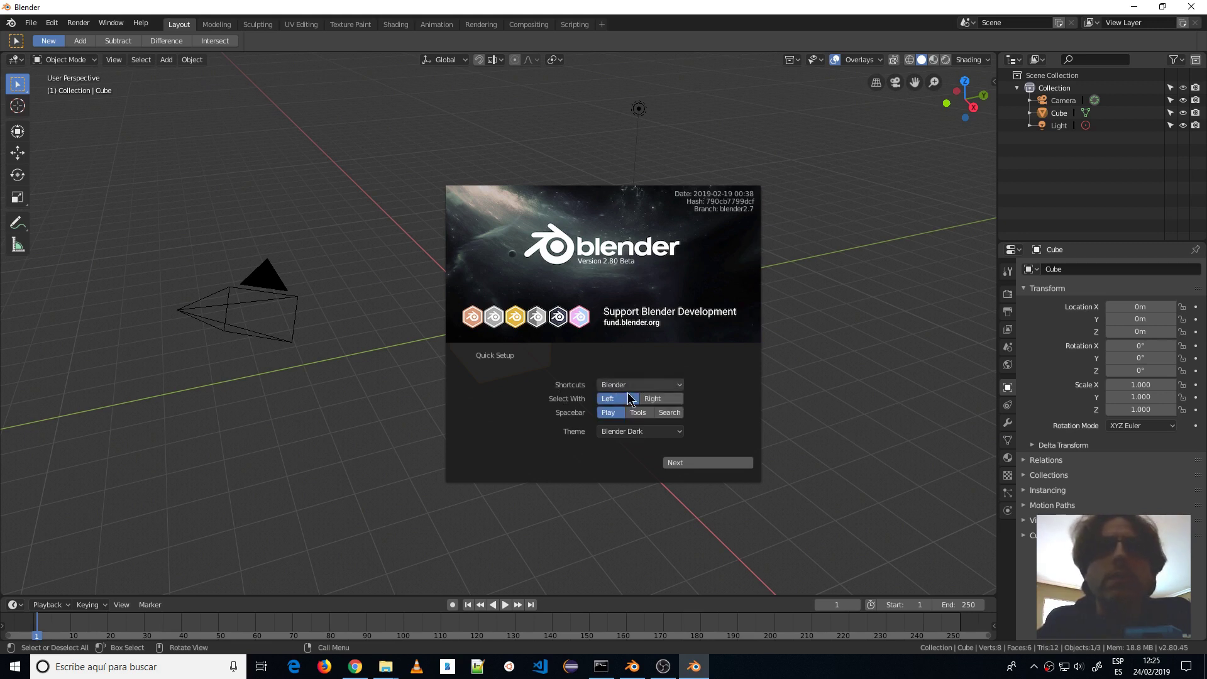
left_click(610, 434)
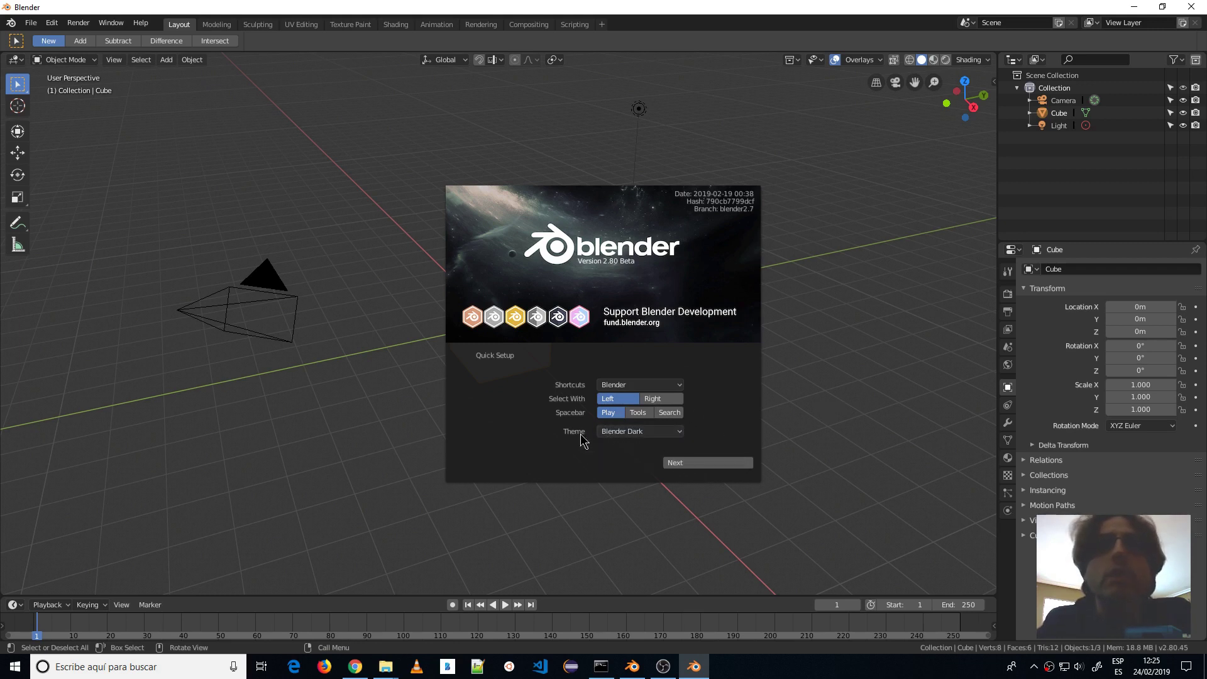
left_click(669, 463)
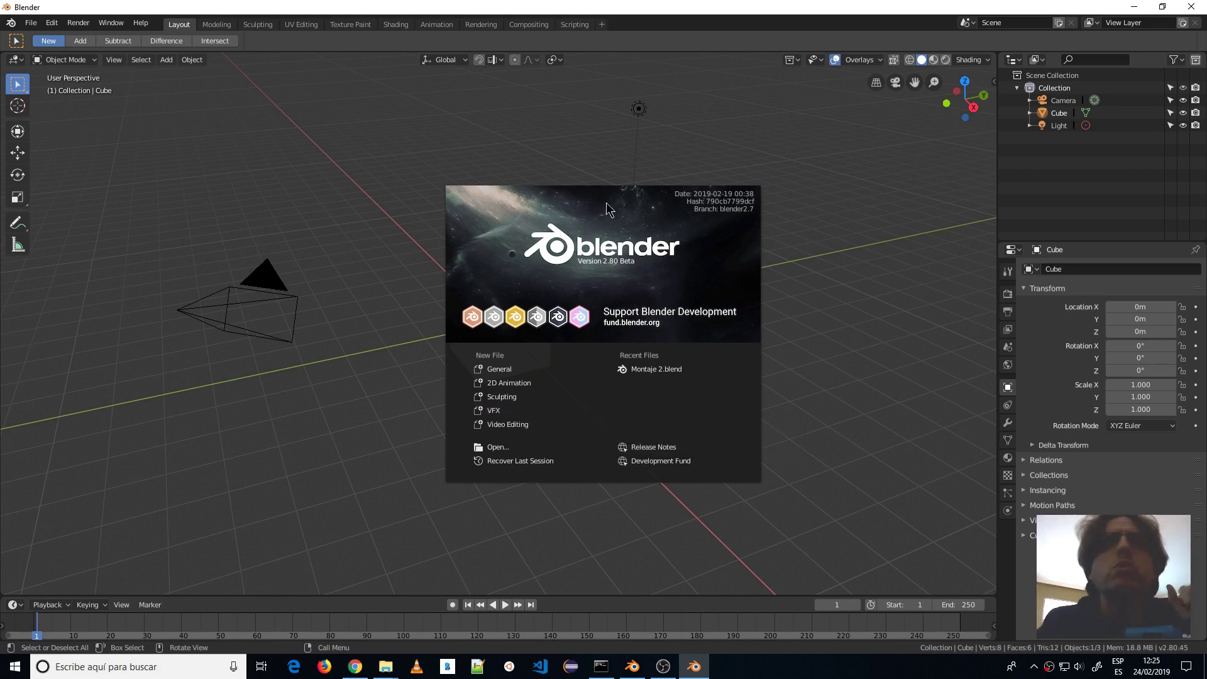
Dismiss the 2.80 splash, check the 2.79 window, and open the add-workspace menu
left_click(633, 24)
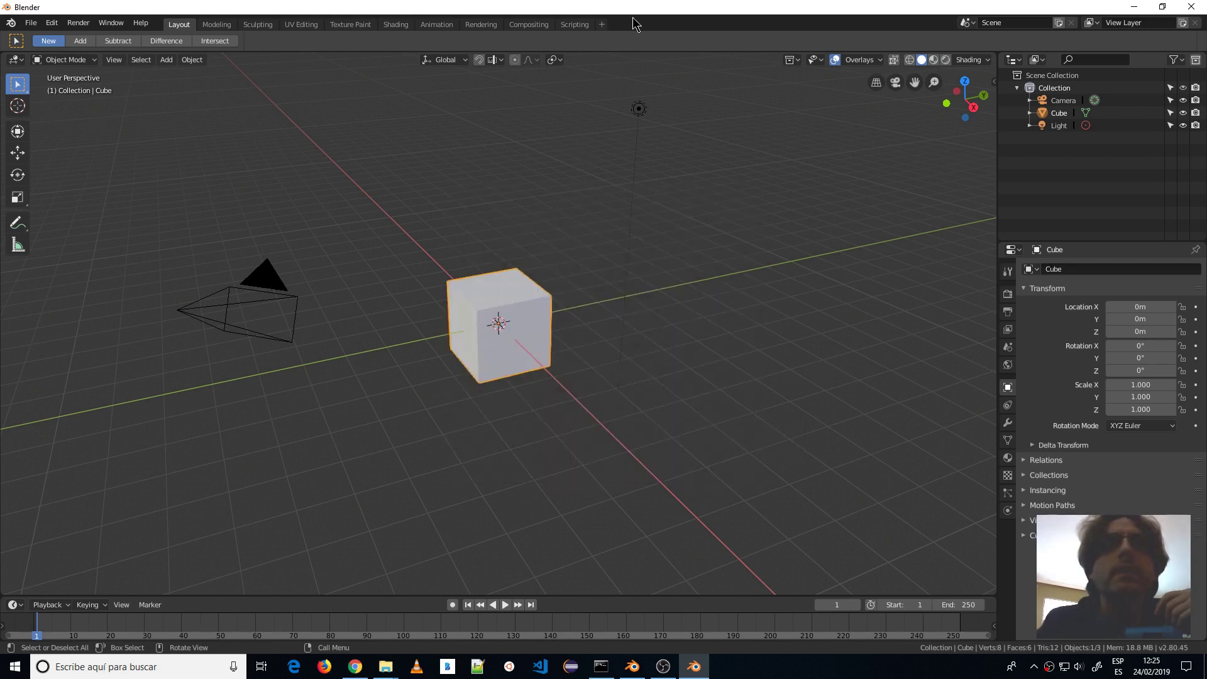
key("alt+Tab")
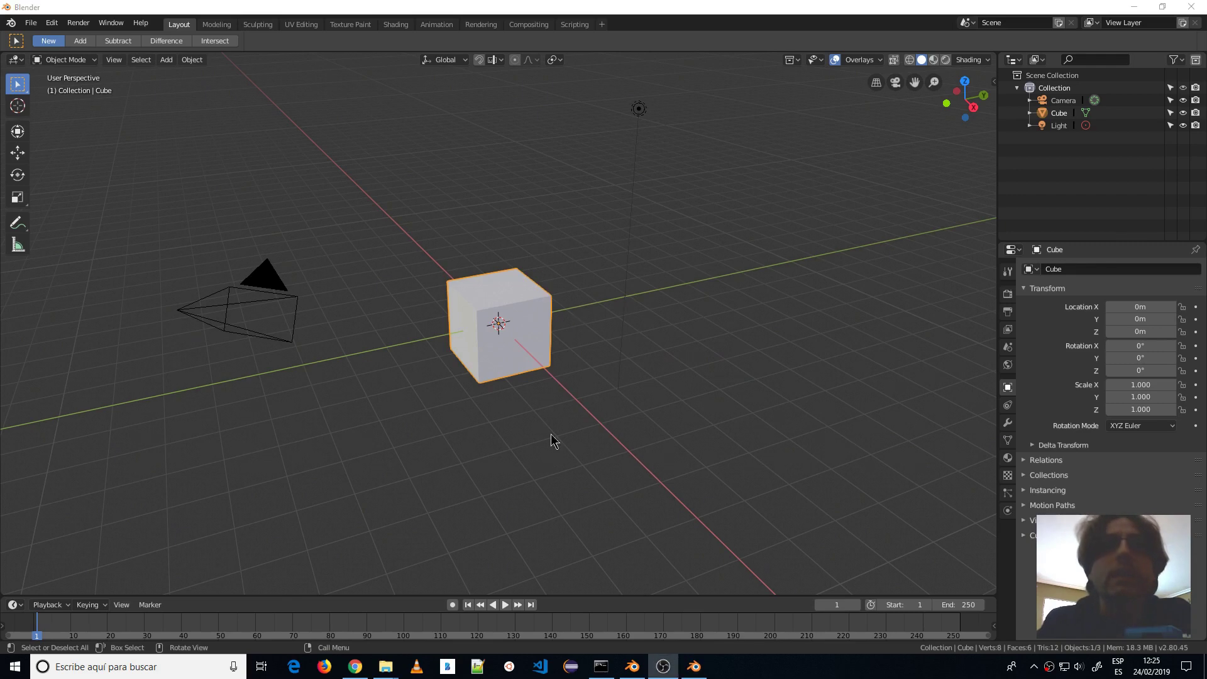
left_click(628, 669)
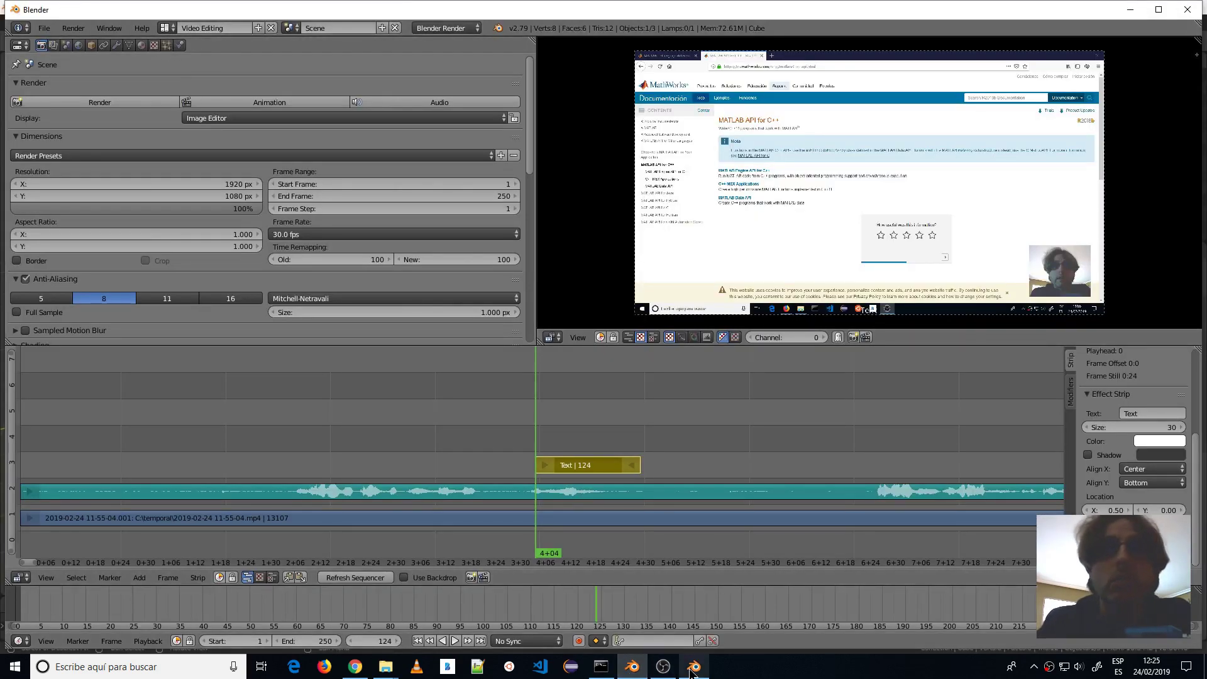
key("alt+Tab")
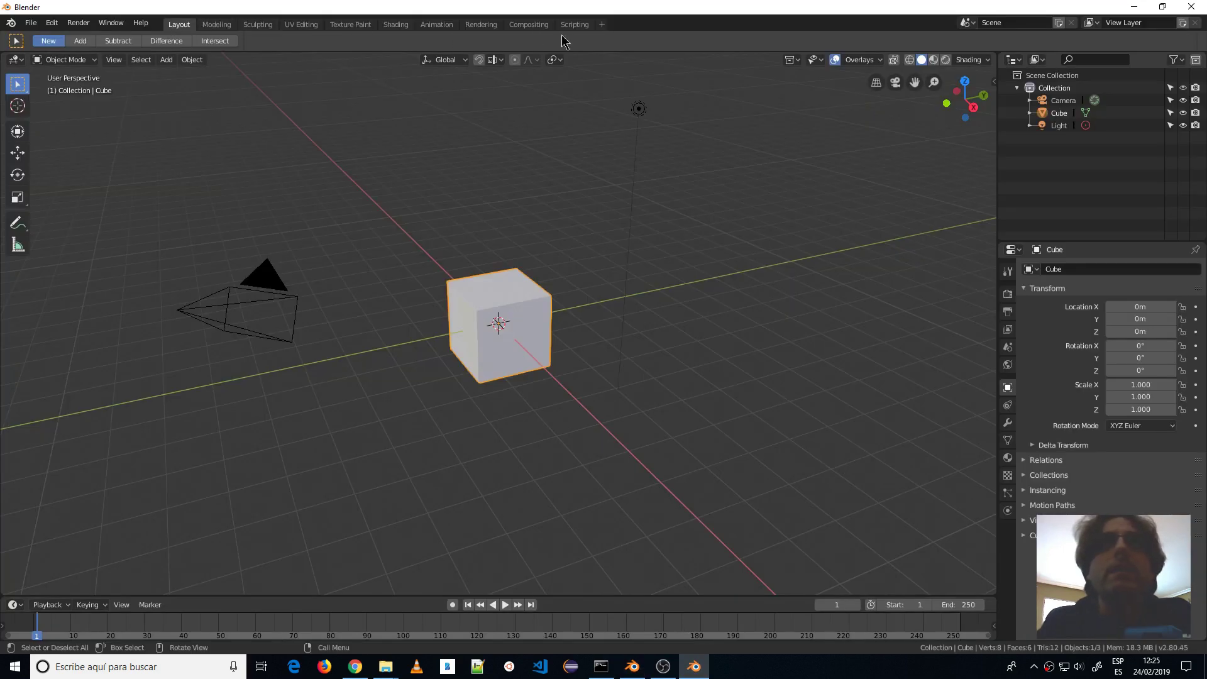
left_click(601, 25)
mouse_move(564, 97)
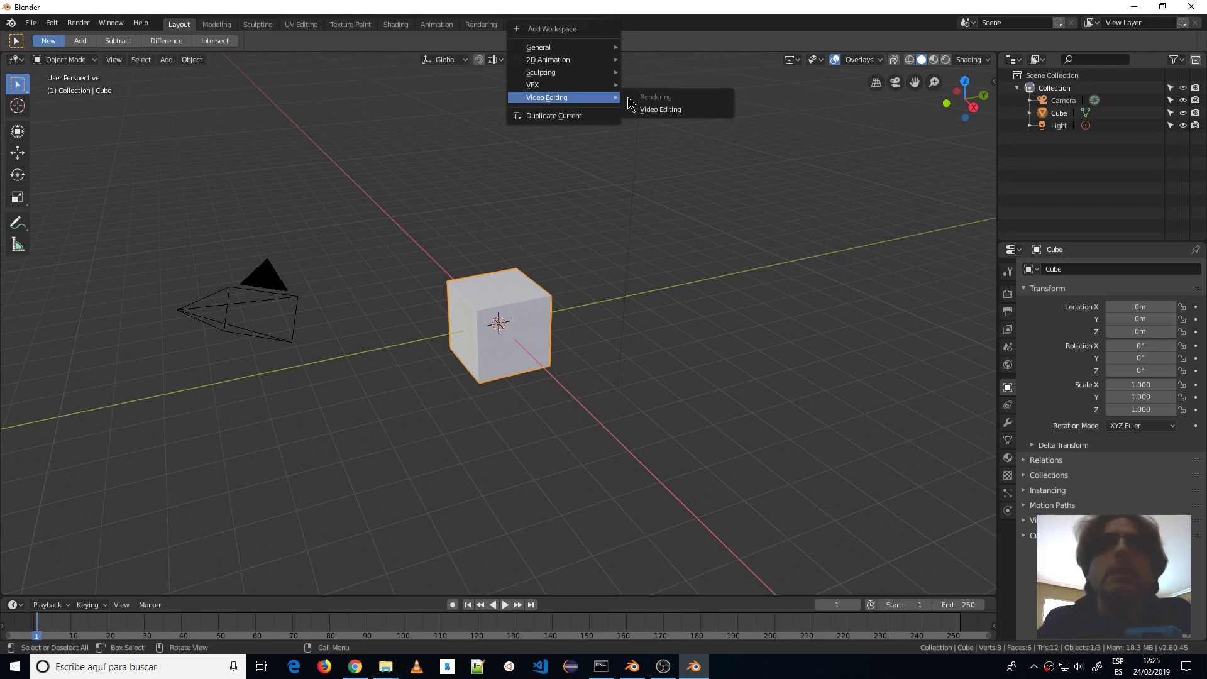
Add a Video Editing workspace and browse its file browser to C:\temporal\
left_click(652, 110)
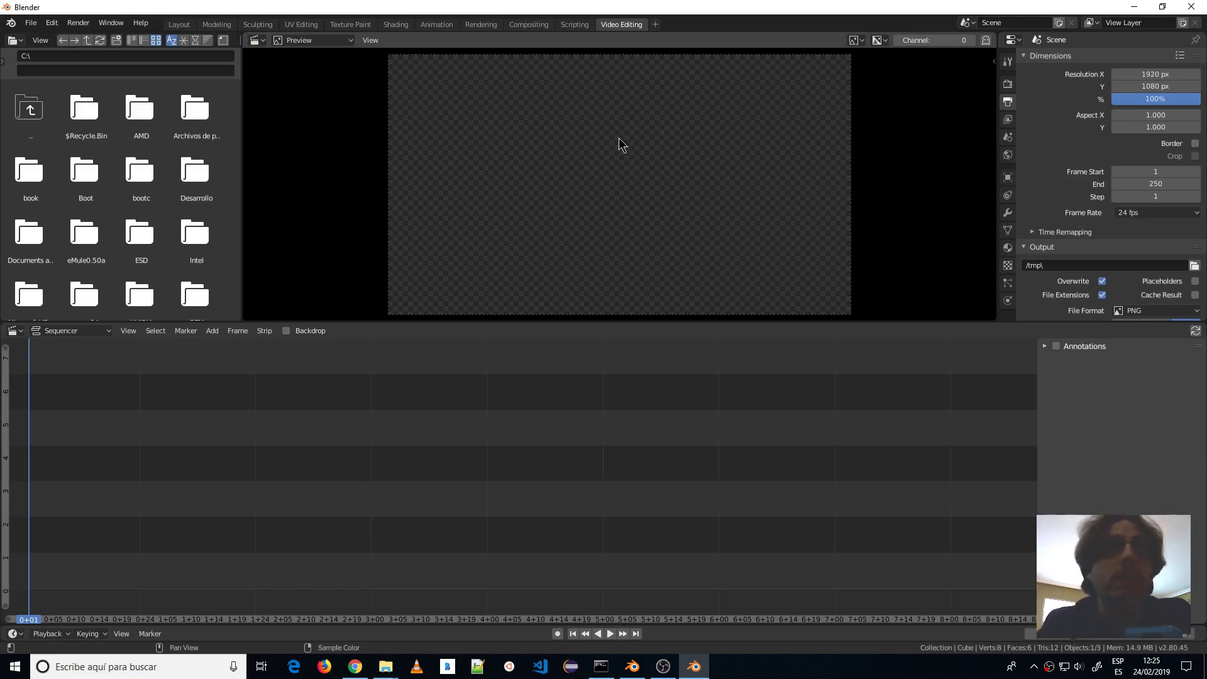
left_click(34, 56)
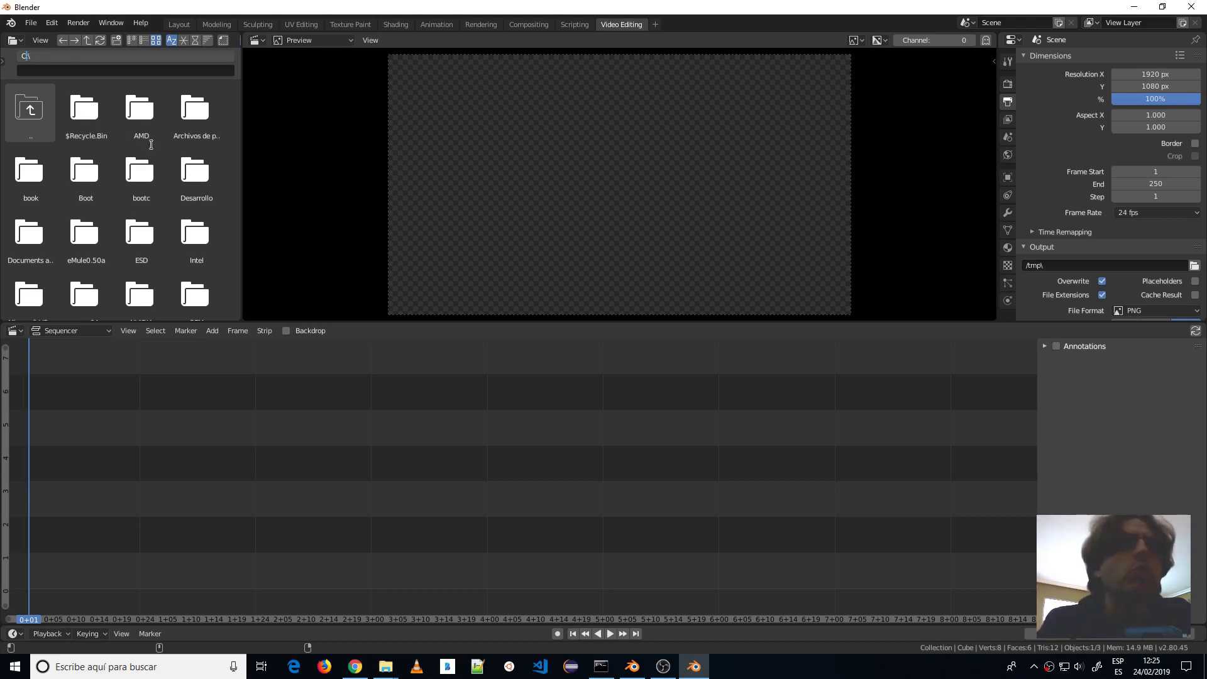
key("Return")
scroll(217, 255, "down", 2)
scroll(217, 258, "down", 2)
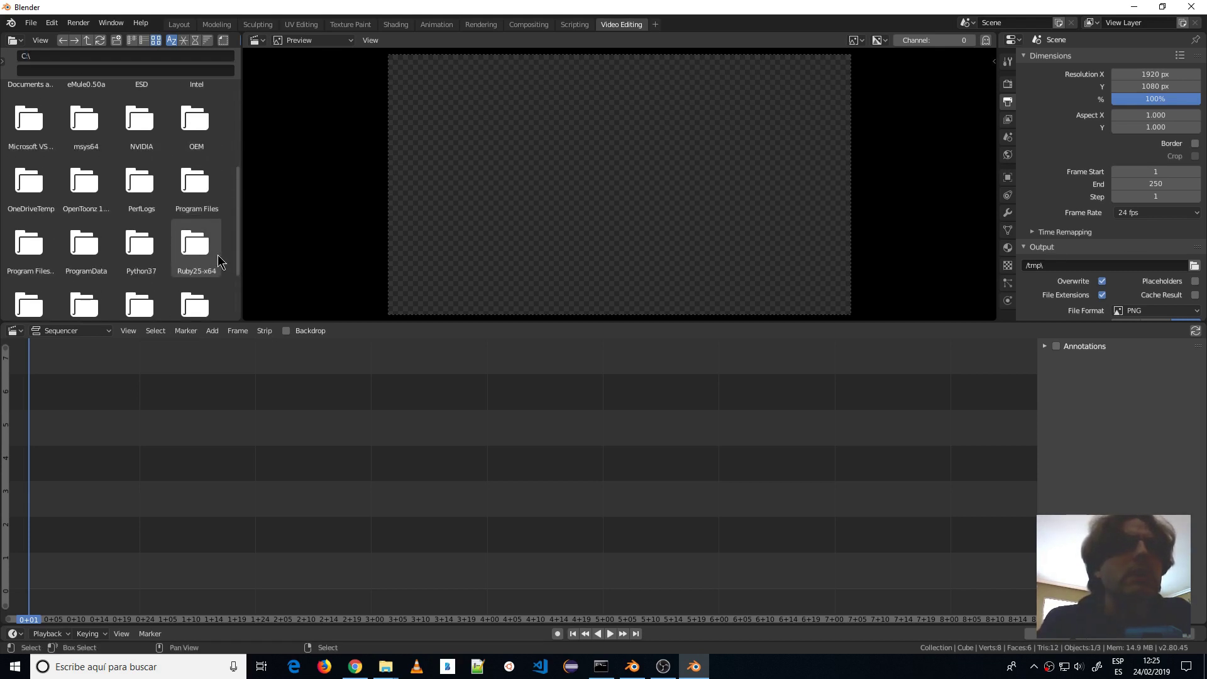
scroll(218, 260, "down", 2)
double_click(140, 227)
left_click(149, 234)
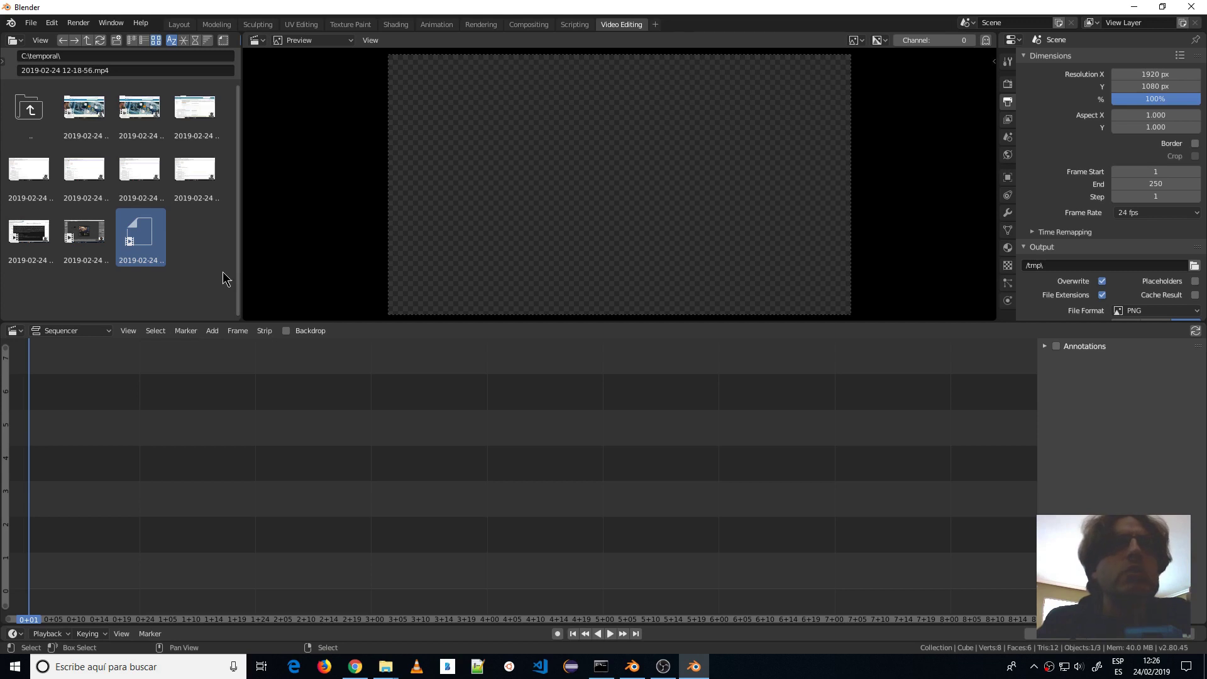
left_click(634, 668)
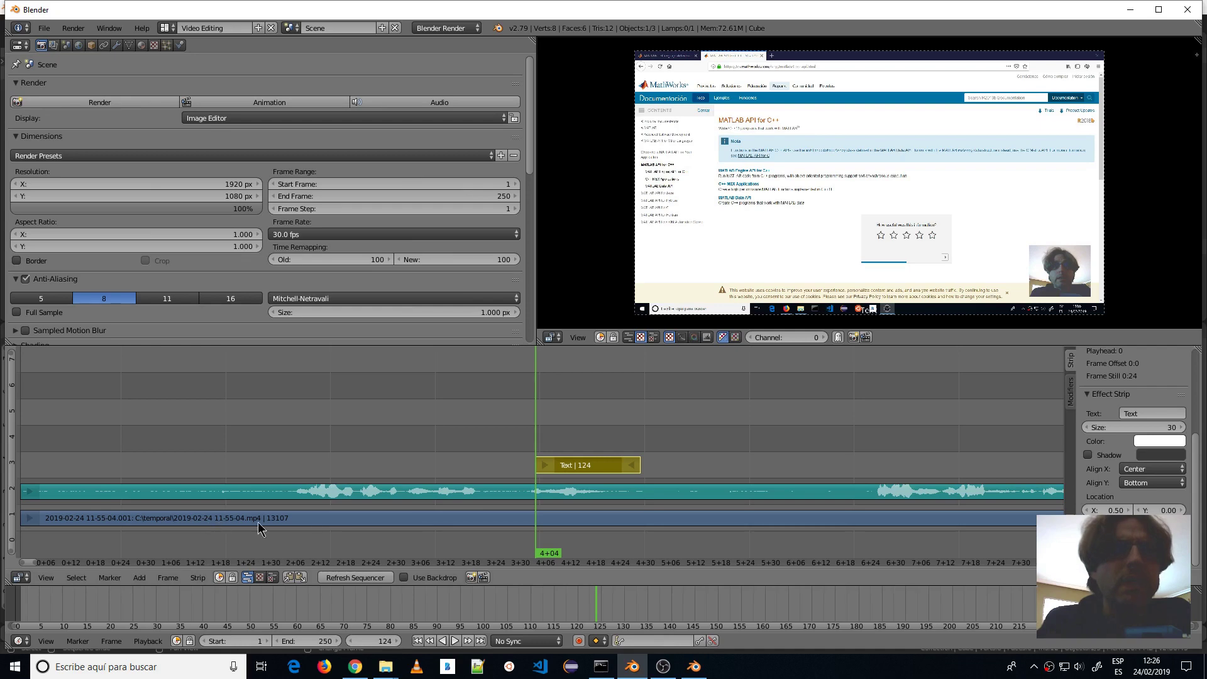
left_click(694, 666)
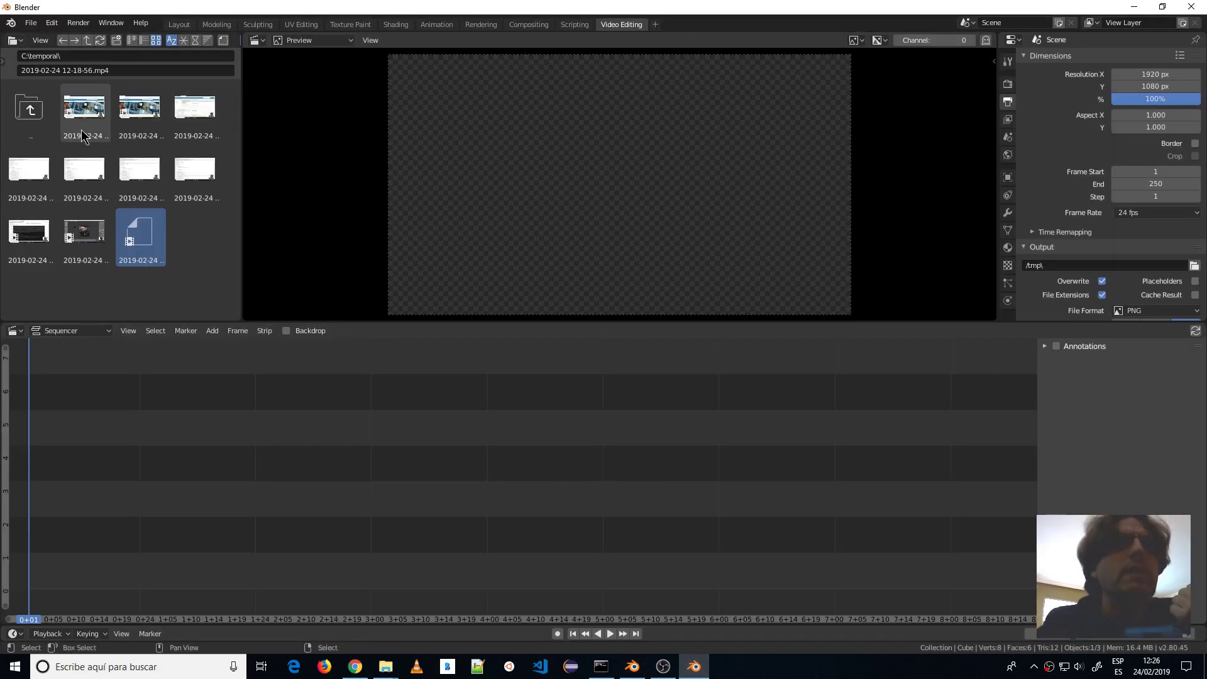
left_click(82, 131)
left_click(130, 119)
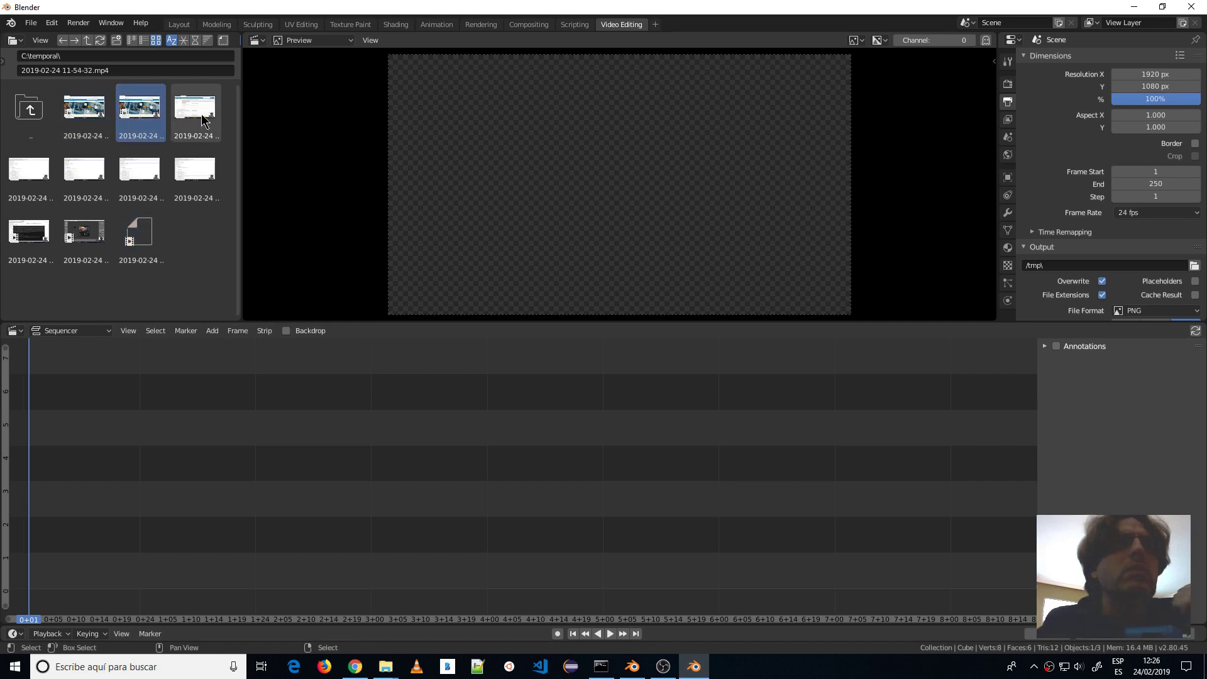
left_click(202, 121)
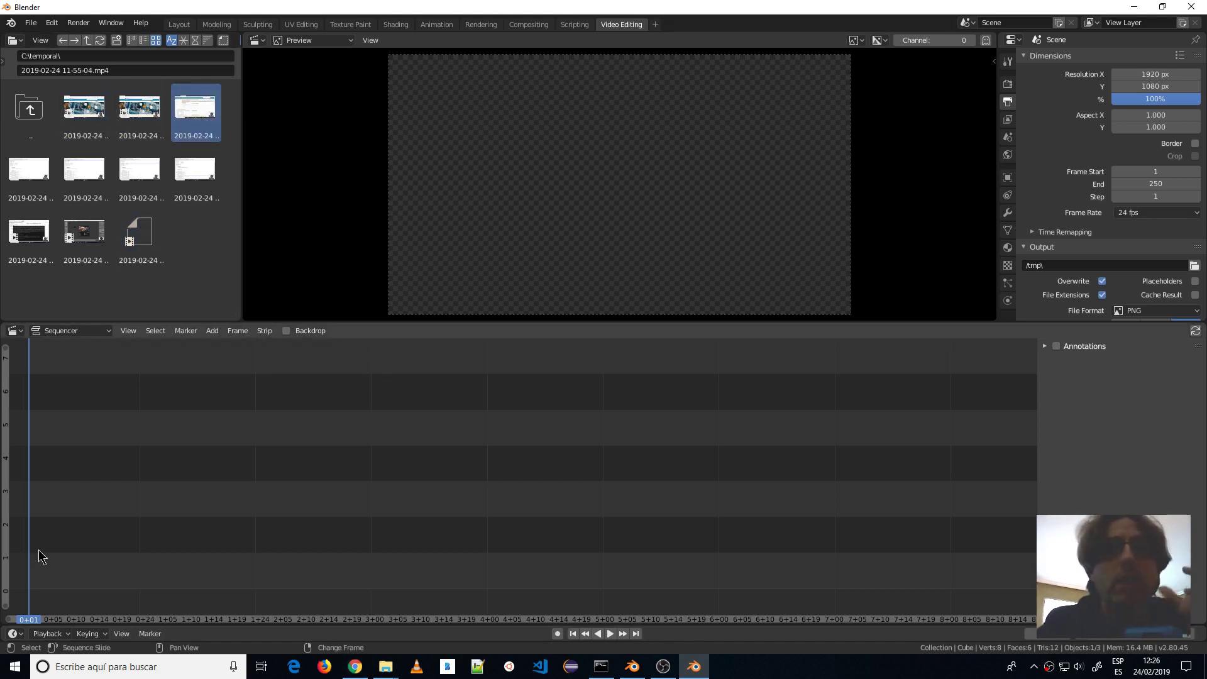
left_click(633, 666)
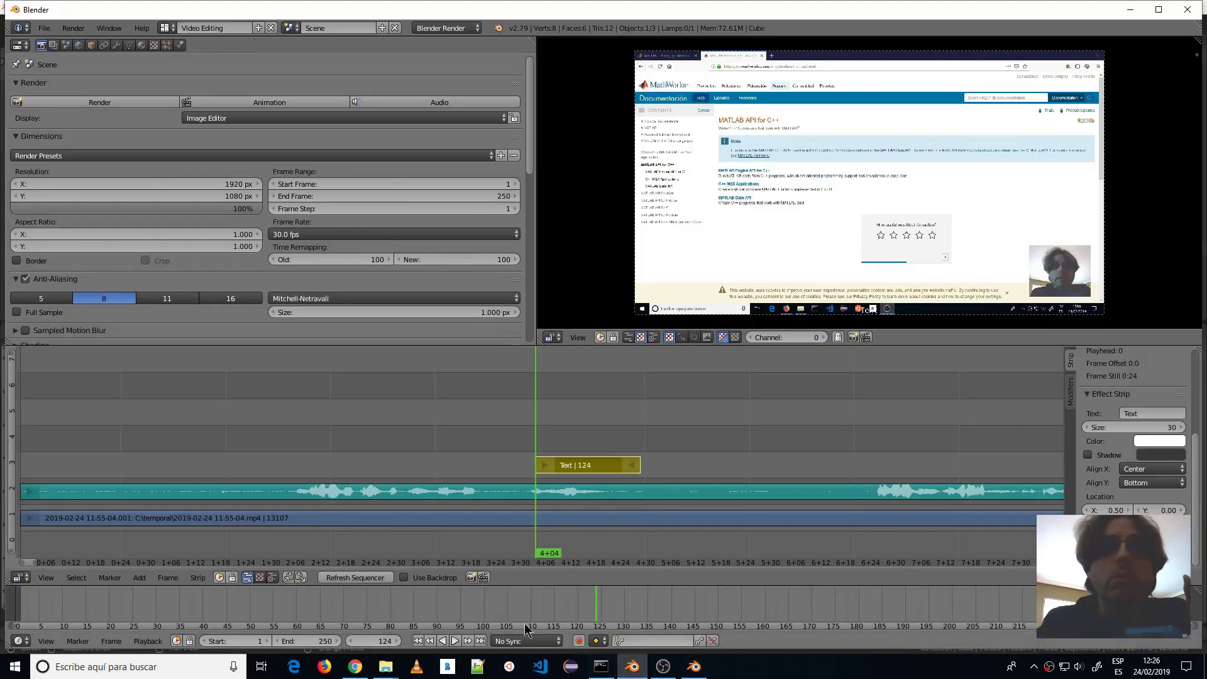
left_click(694, 666)
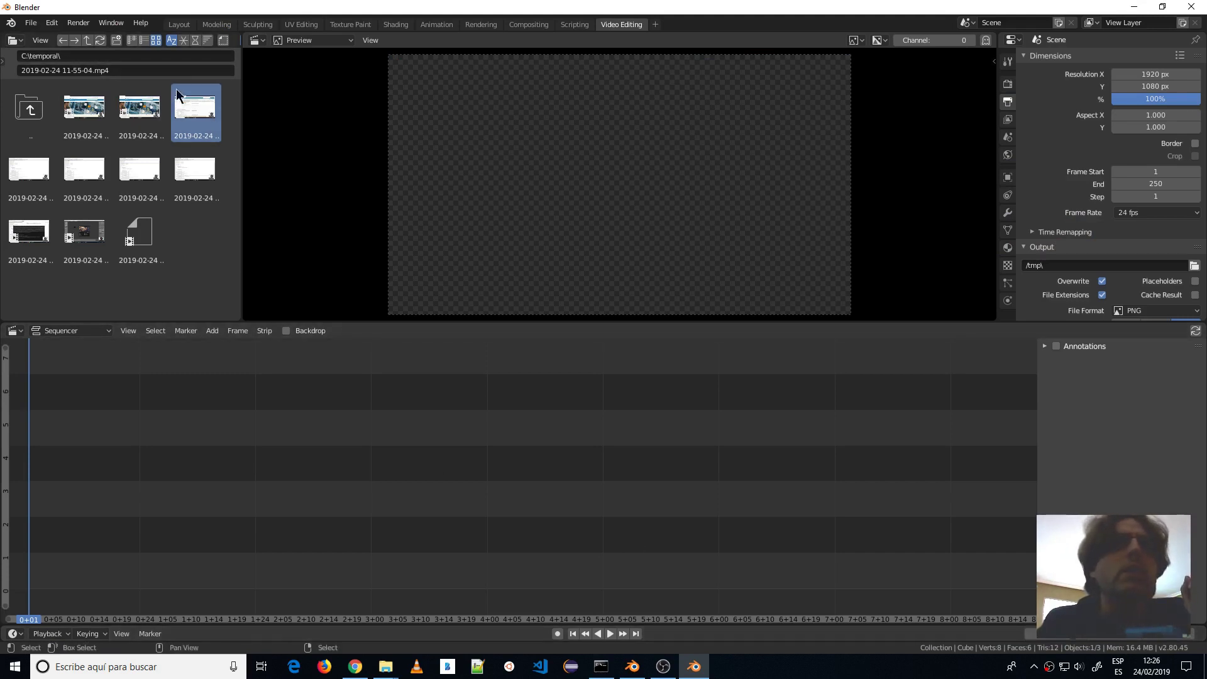
left_click_drag(177, 94, 116, 574)
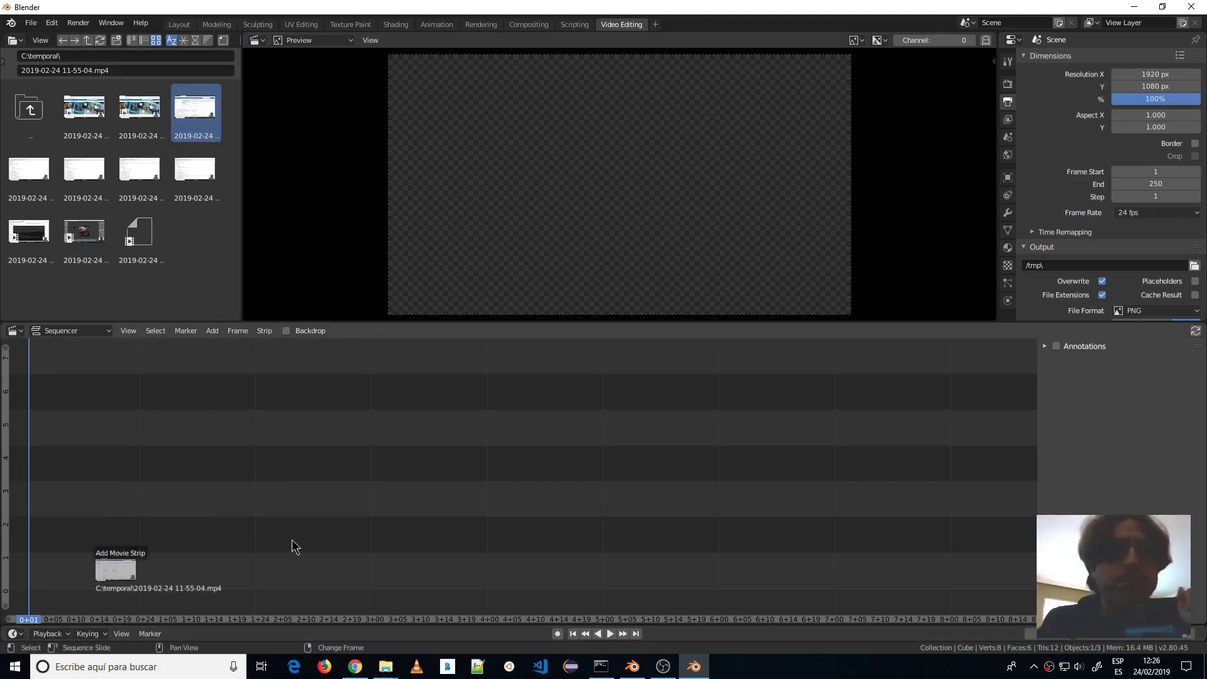
left_click_drag(292, 539, 292, 540)
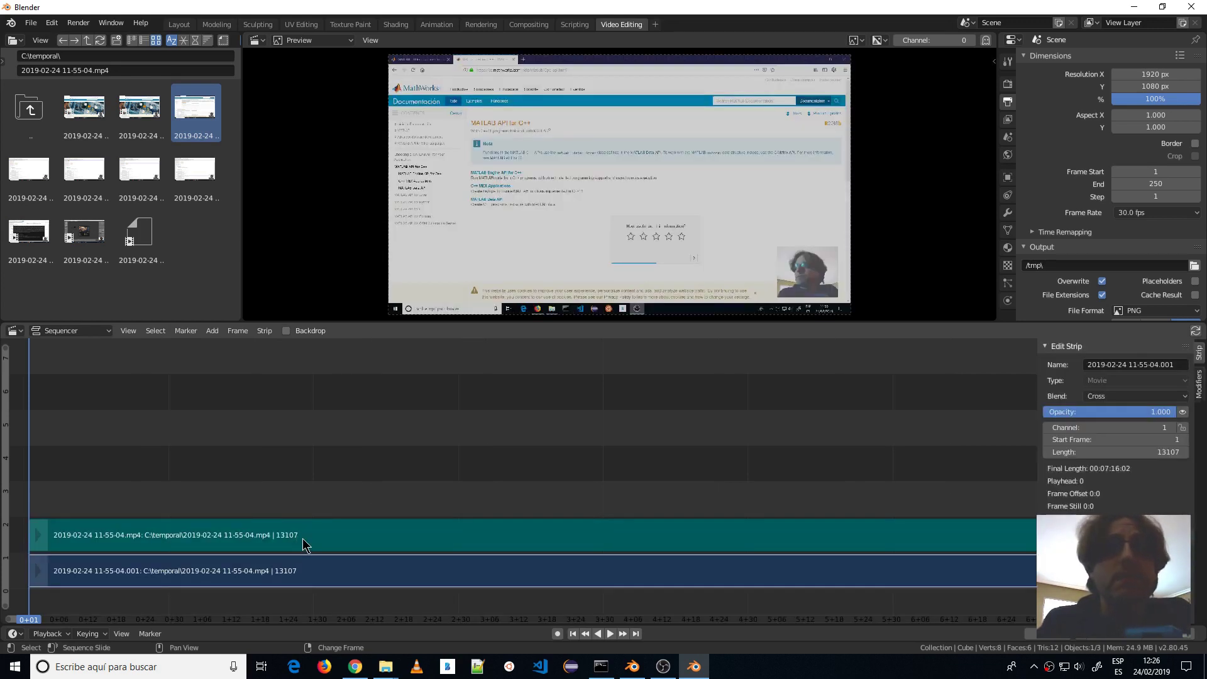
right_click(303, 544)
Play and scrub the clip, return to its start, and select the sound strip
key("space")
key("space")
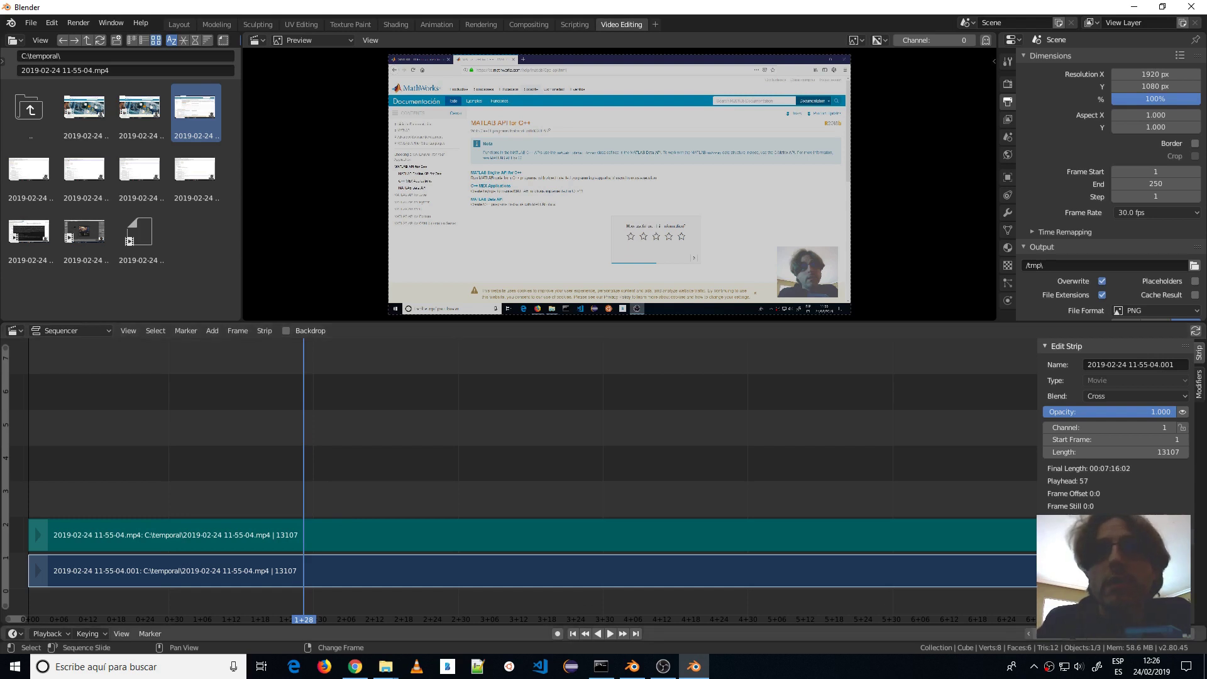
key("Left")
key("Left")
key("Left")
key("Up")
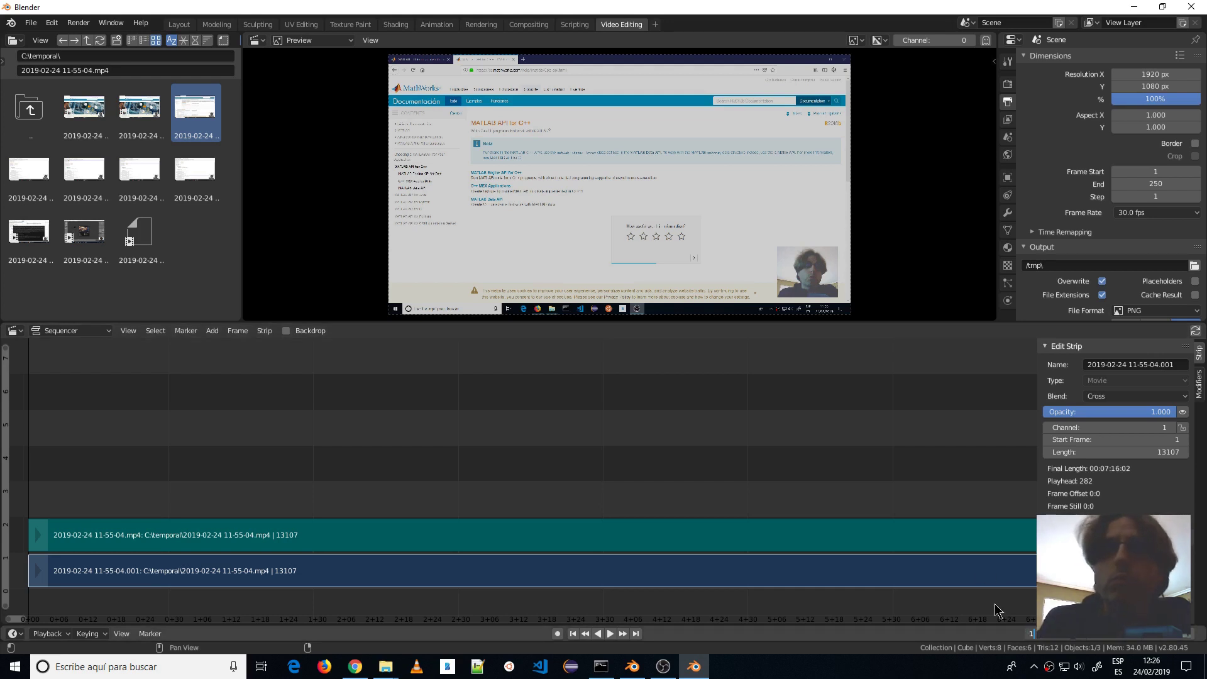
key("shift+Left")
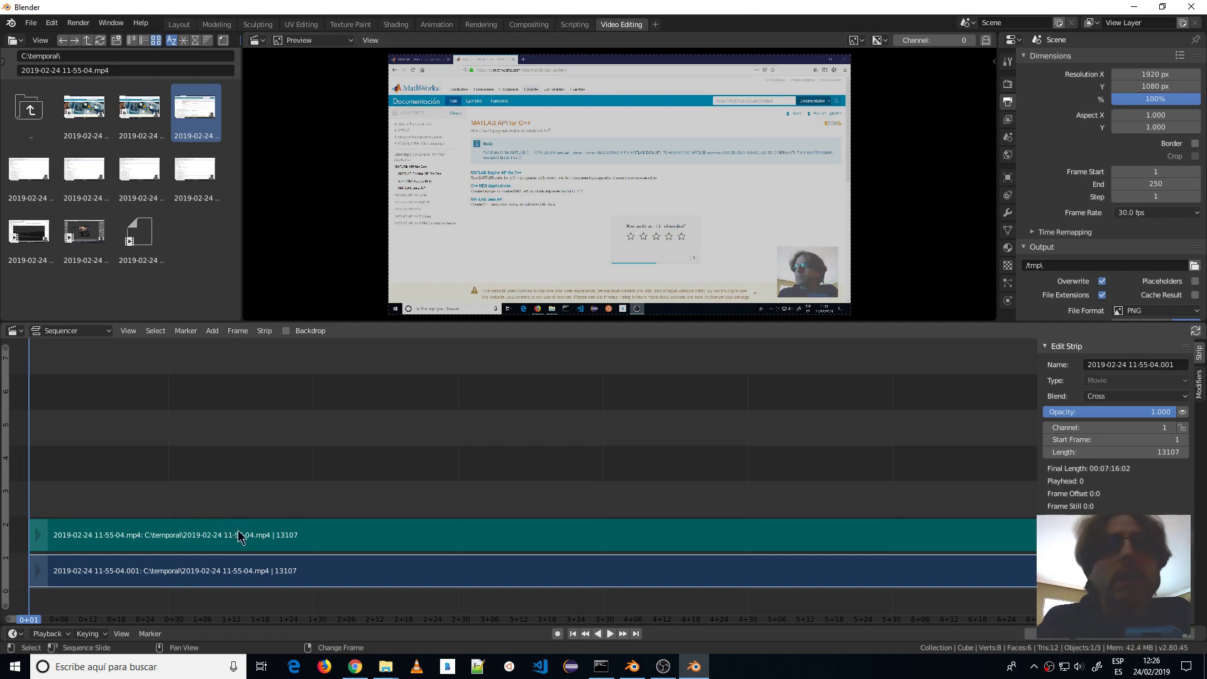
left_click(239, 535)
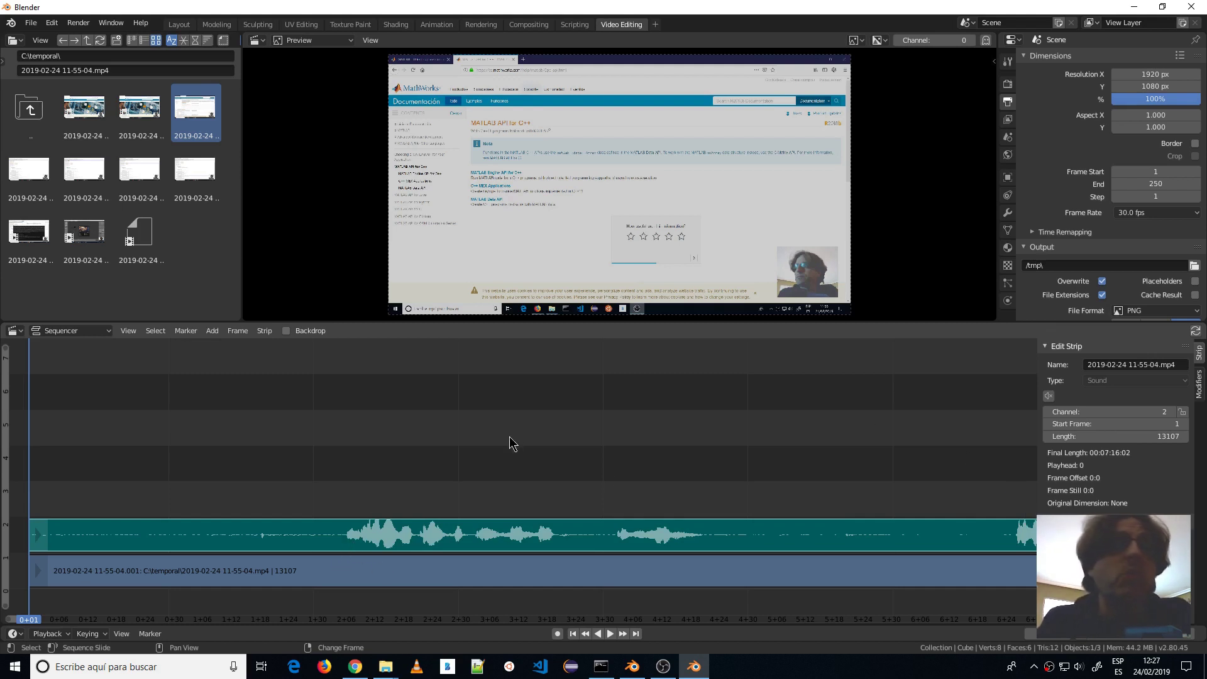
Zoom in on the timeline and cut the movie and its sound at frame 64
scroll(510, 437, "up", 3, "ctrl")
scroll(509, 437, "down", 4, "ctrl")
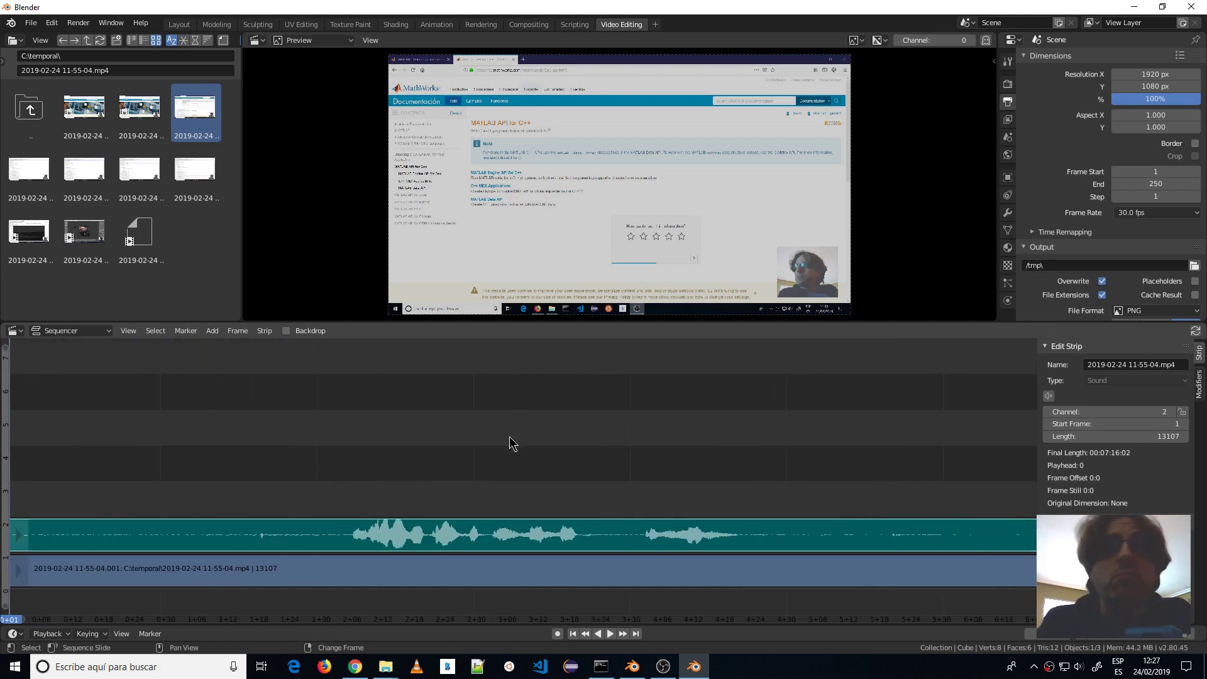
mouse_move(510, 437)
middle_mouse_down("ctrl")
mouse_move(525, 477)
mouse_move(679, 445)
mouse_move(744, 448)
mouse_move(763, 417)
middle_mouse_up("ctrl")
scroll(512, 485, "down", 1, "ctrl")
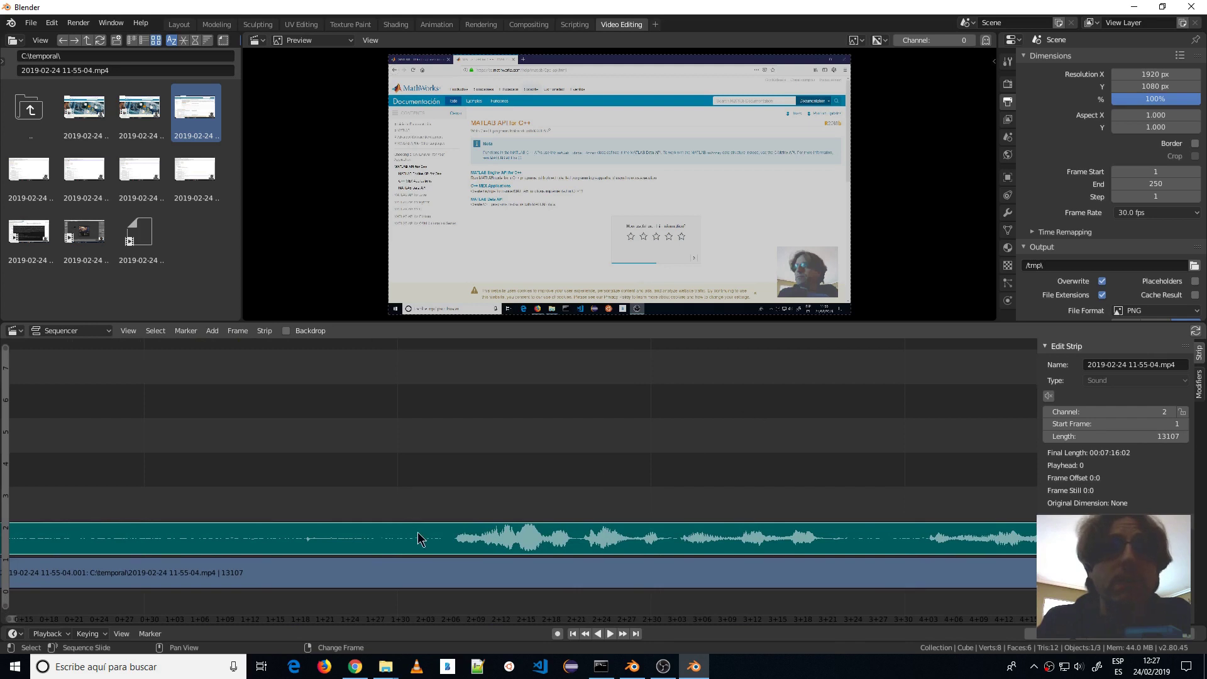
right_click(454, 509)
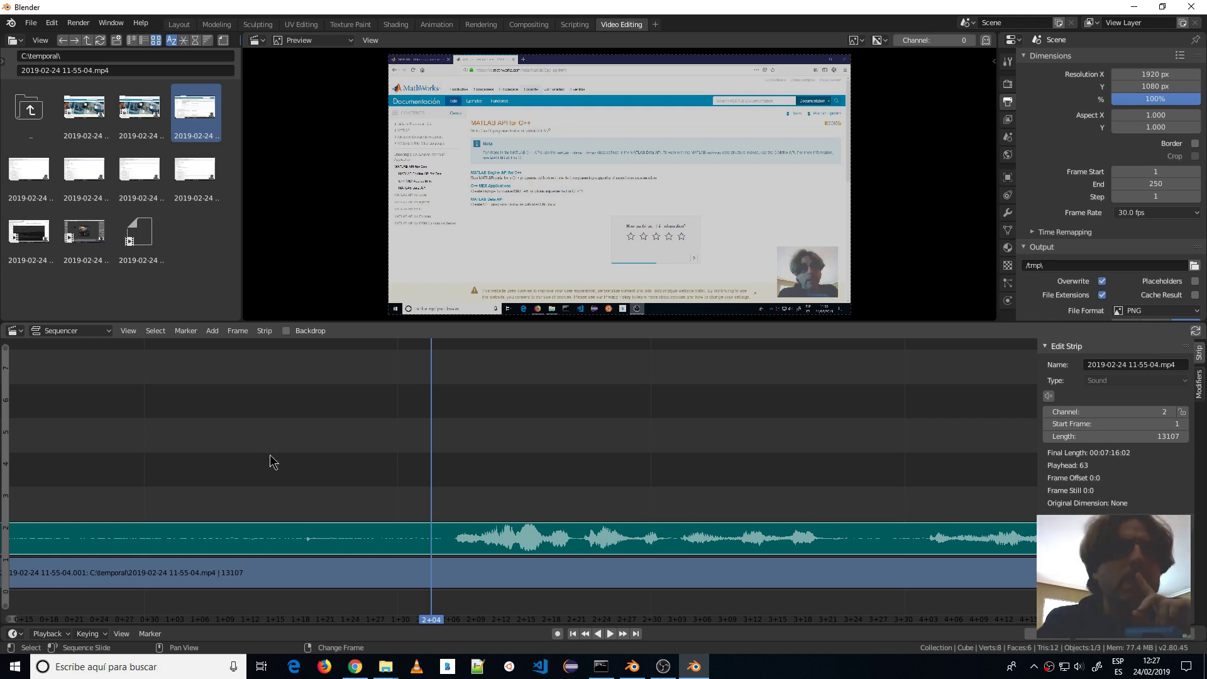
left_click(212, 331)
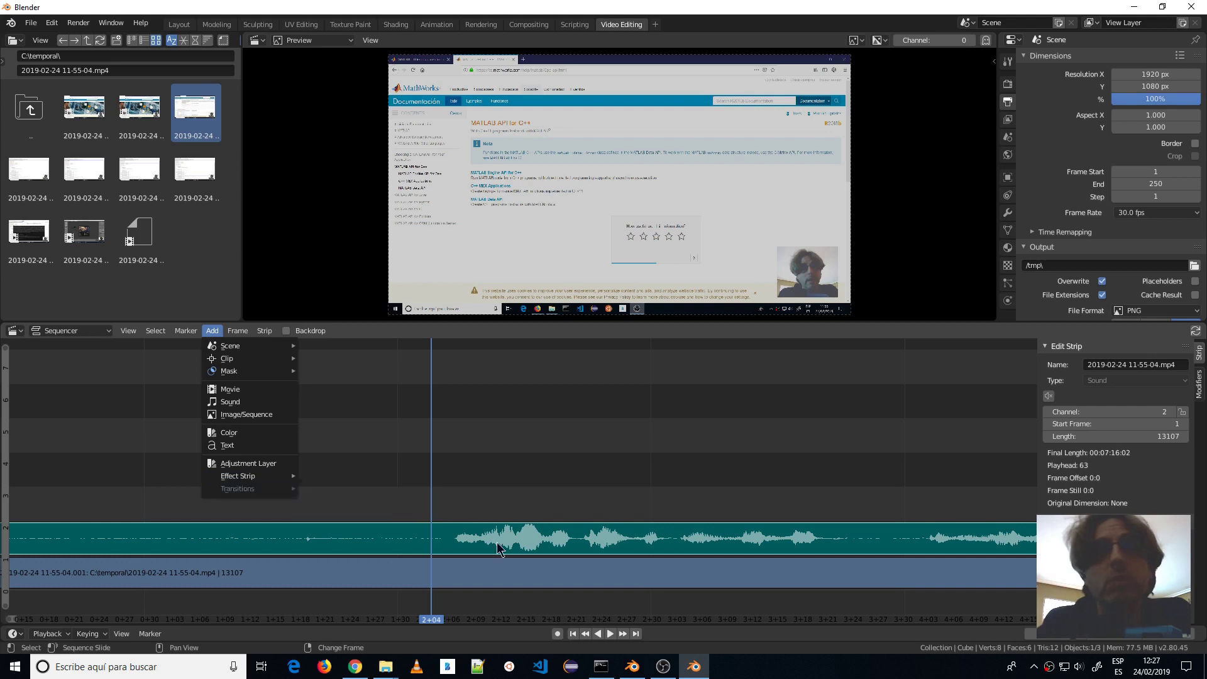
left_click(460, 579)
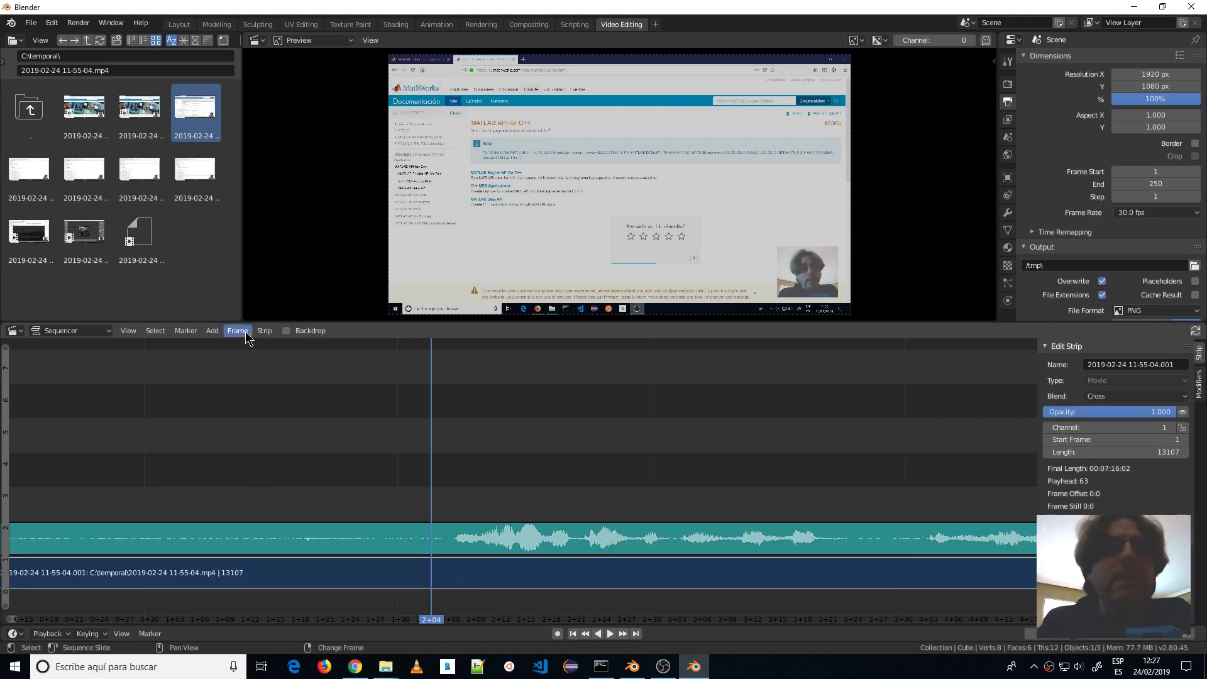
left_click(213, 333)
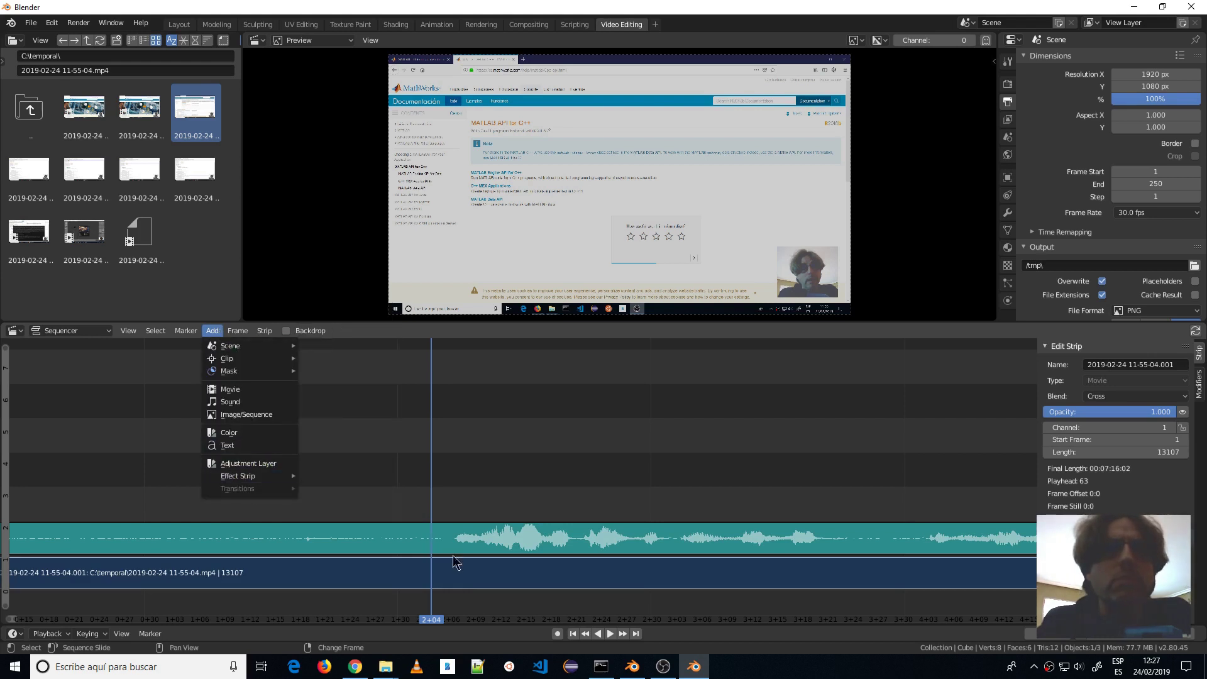
key("space")
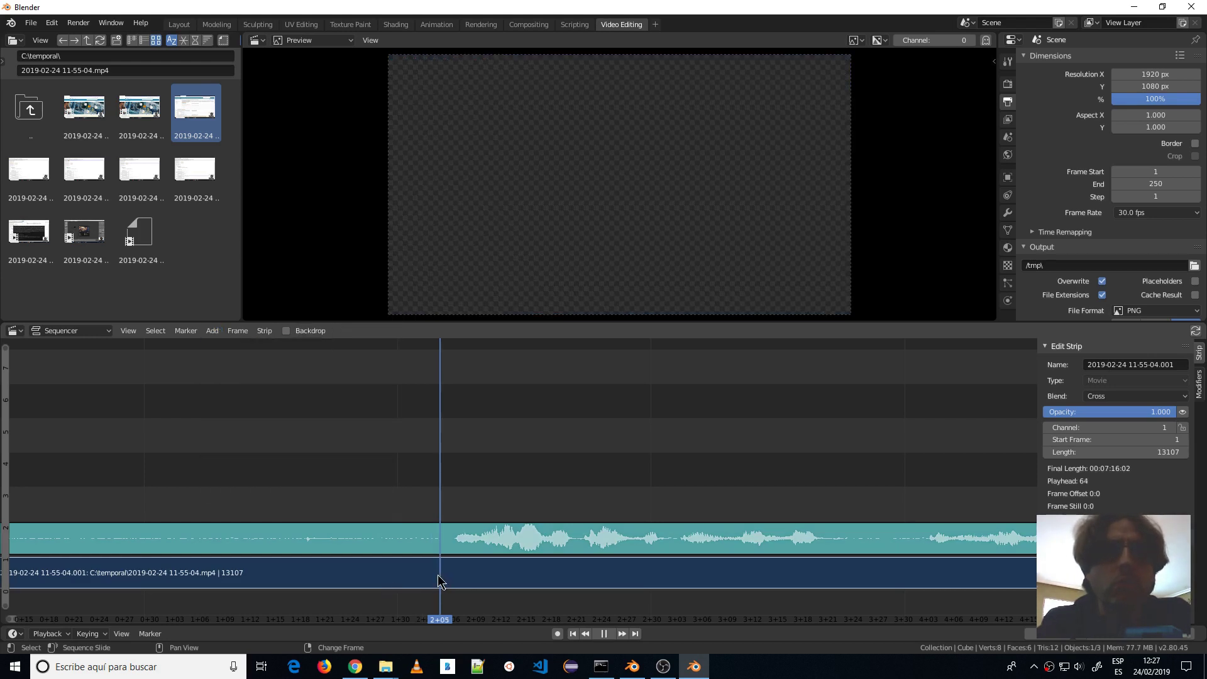
key("space")
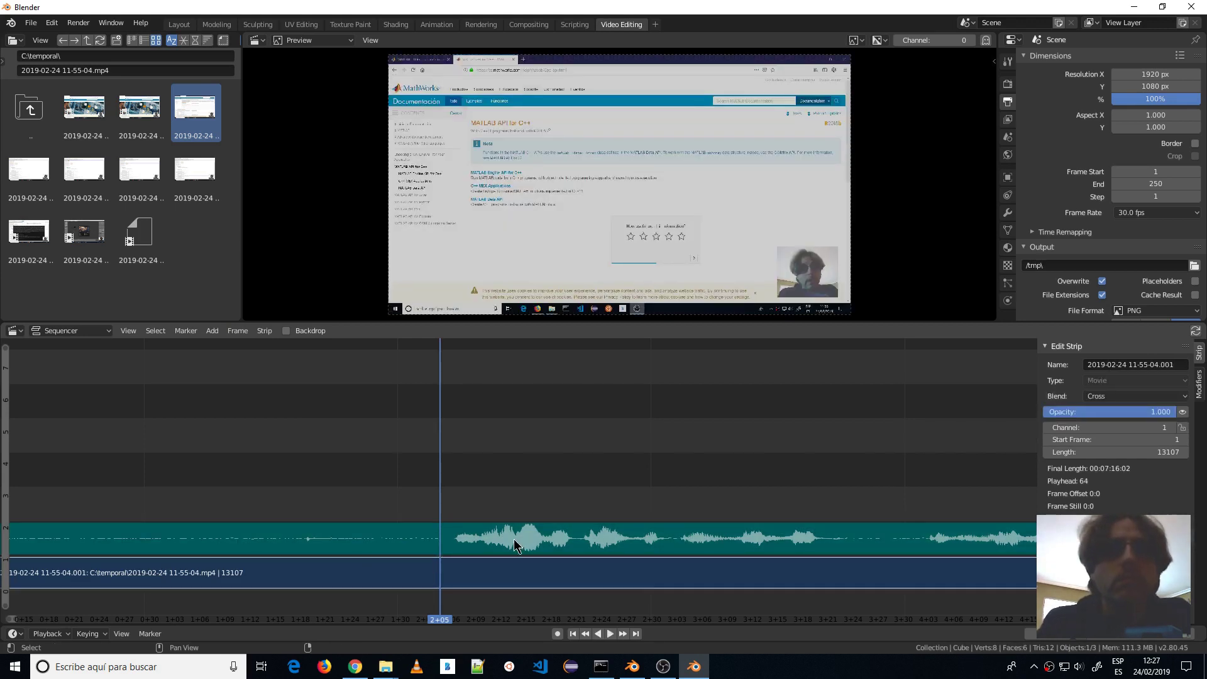
key("k")
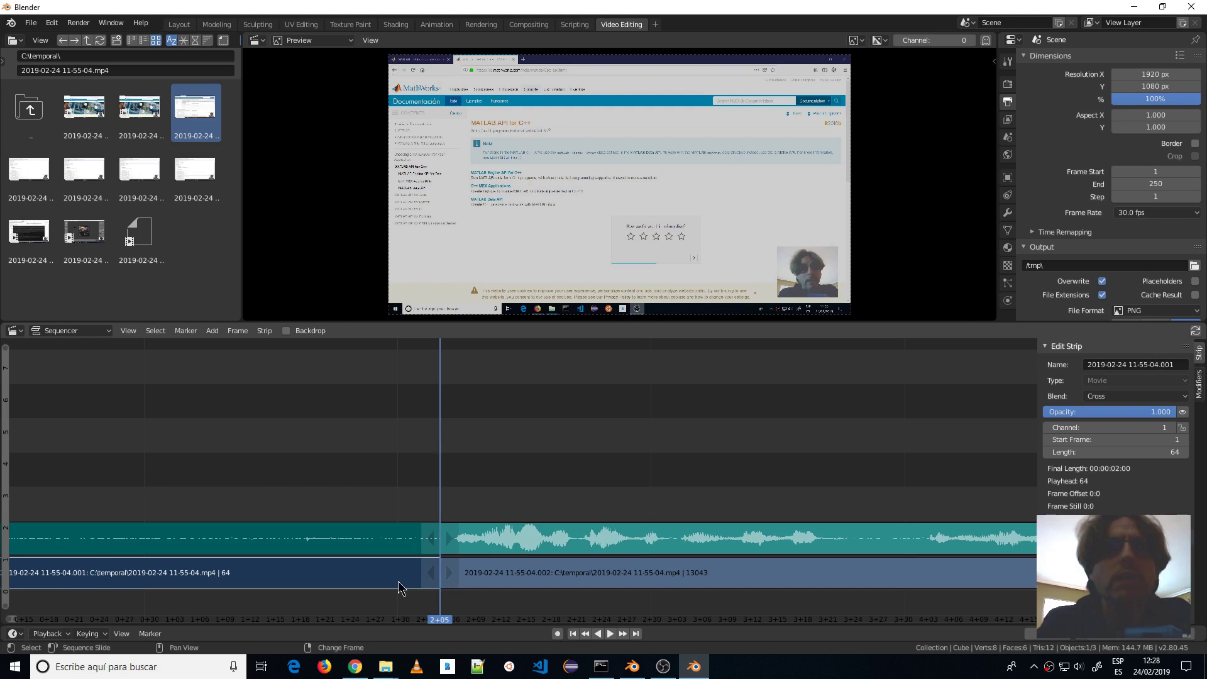
Select the right-hand piece of the cut video and bring up the transitions list
right_click(403, 588)
left_click(212, 331)
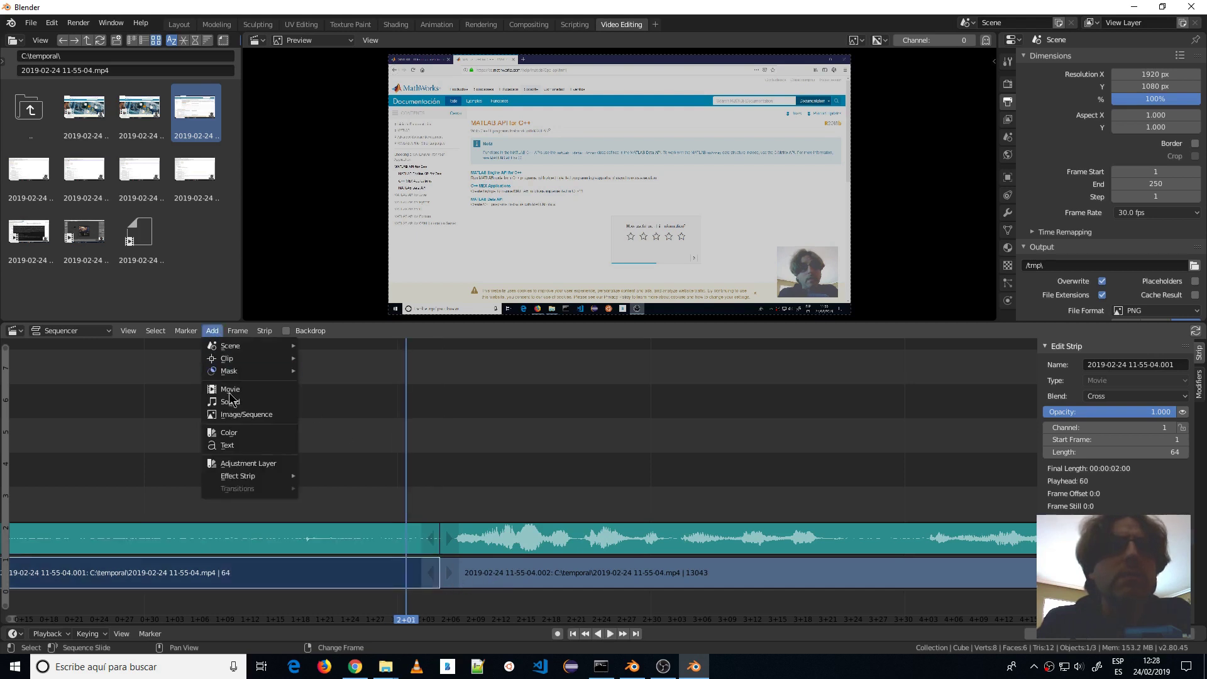
left_click(500, 579)
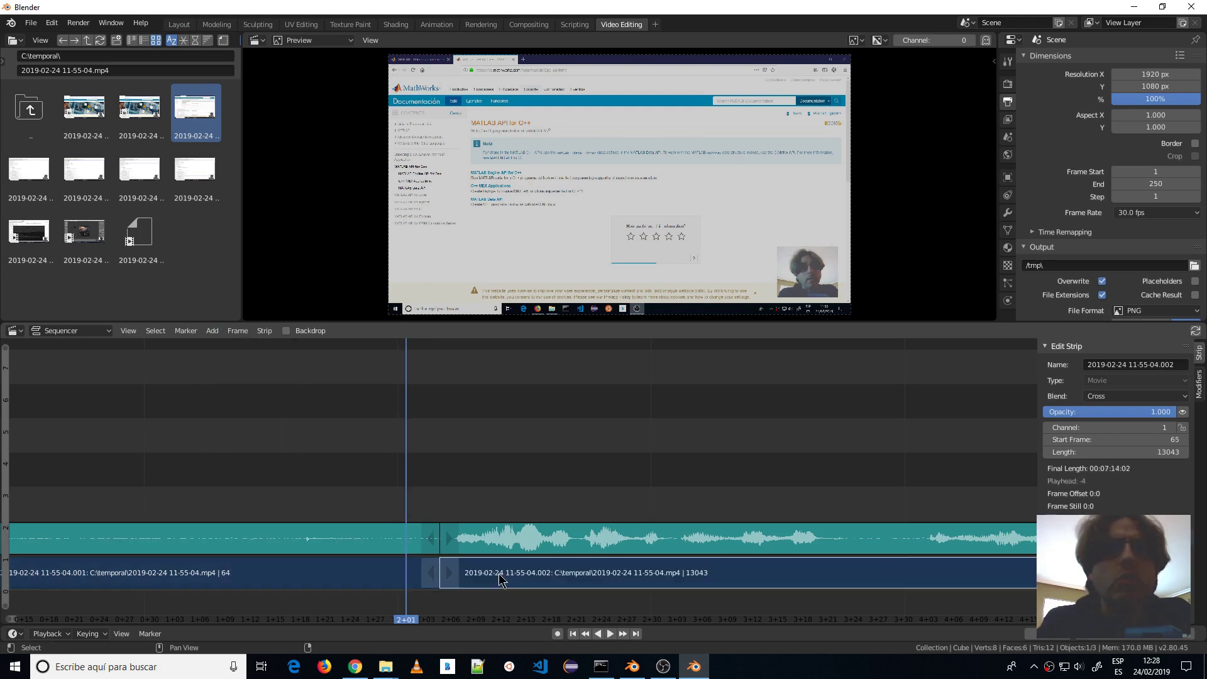
left_click(212, 331)
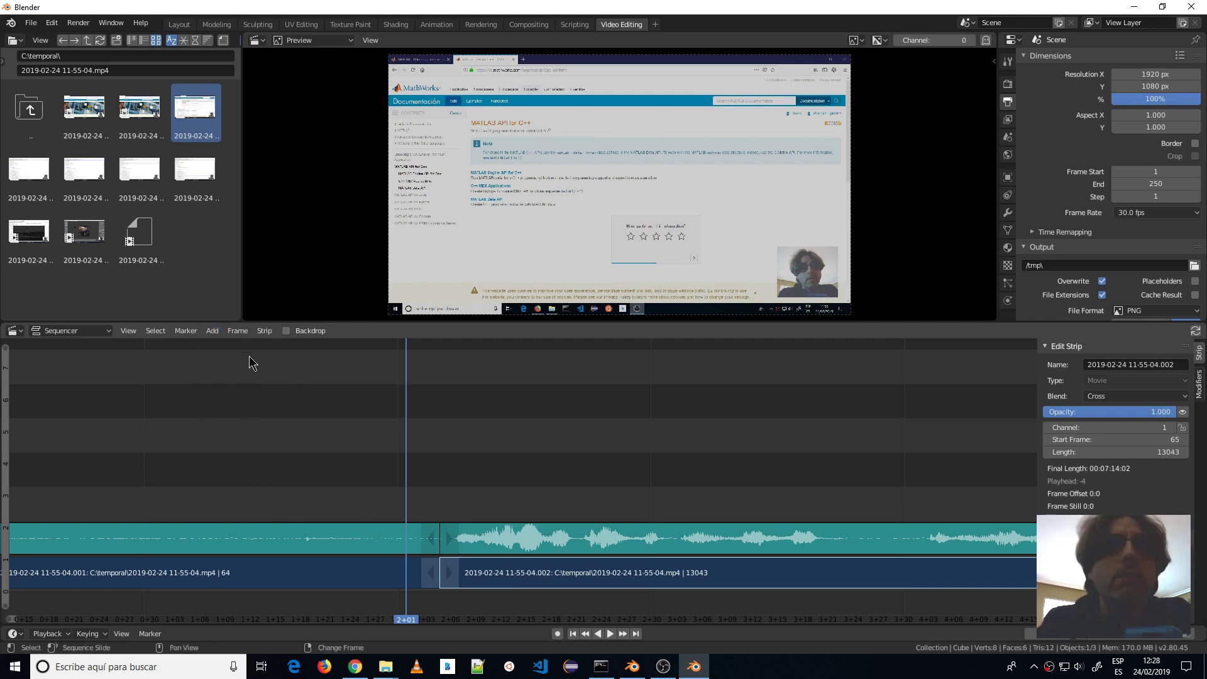
left_click(211, 331)
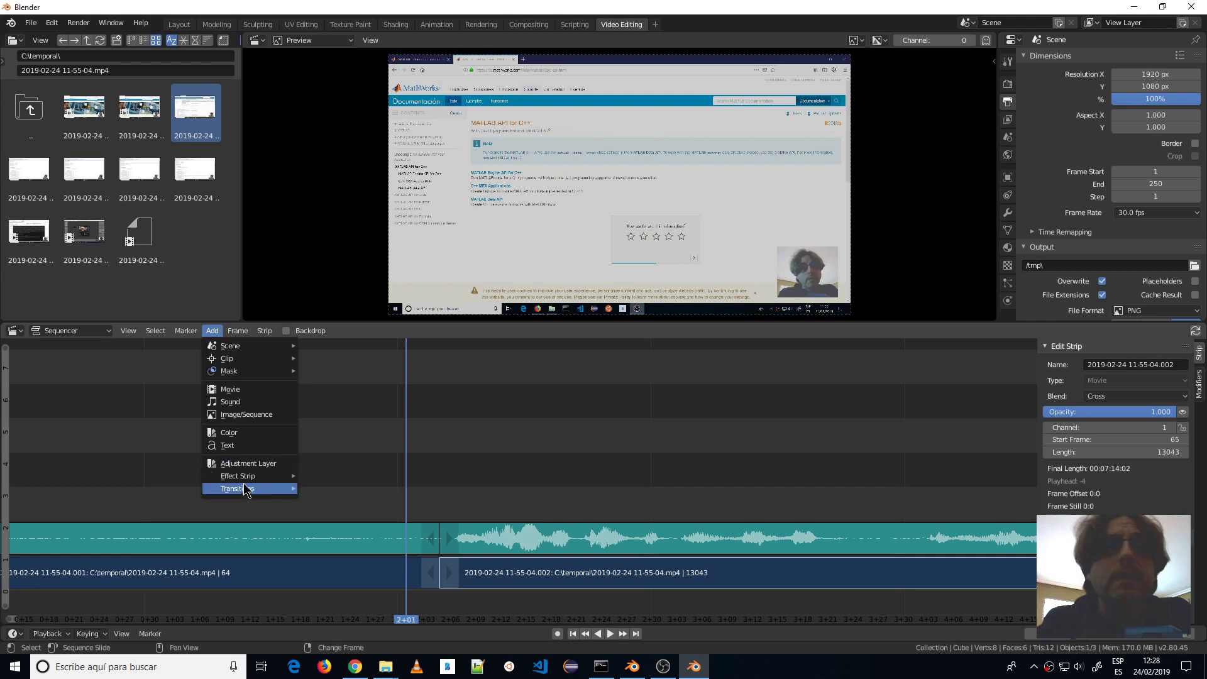
mouse_move(237, 489)
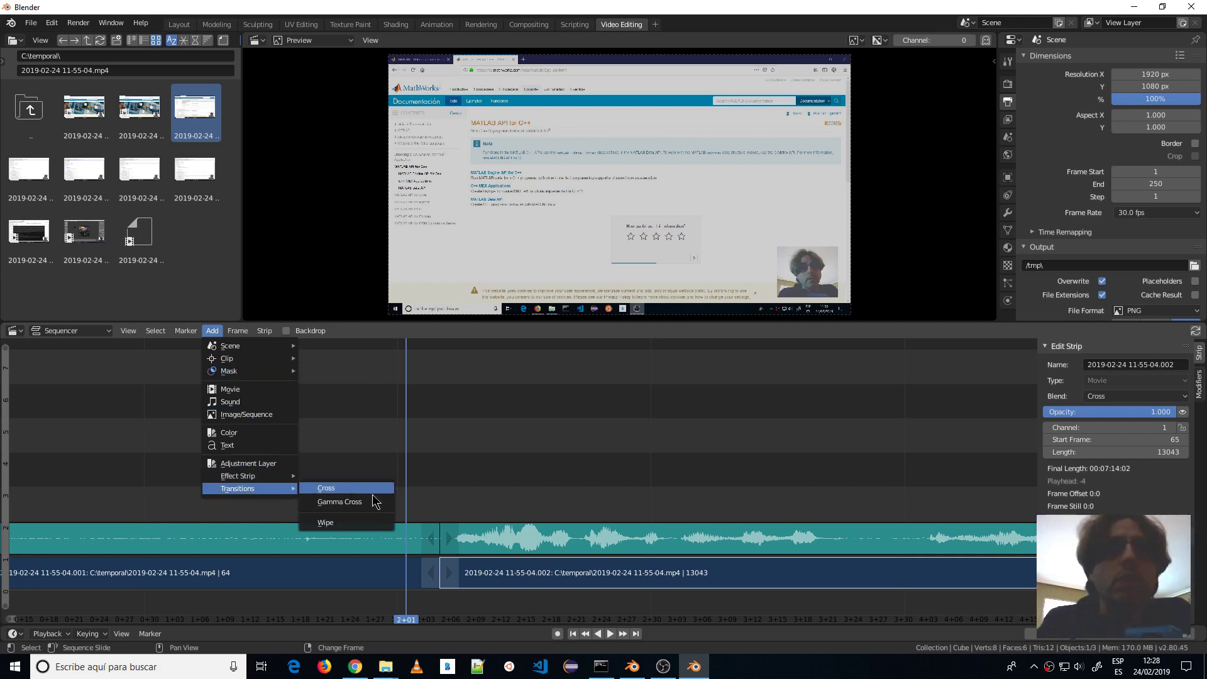
Add a transition at the cut and move the second clip's video and sound to channels 3–4
left_click(321, 529)
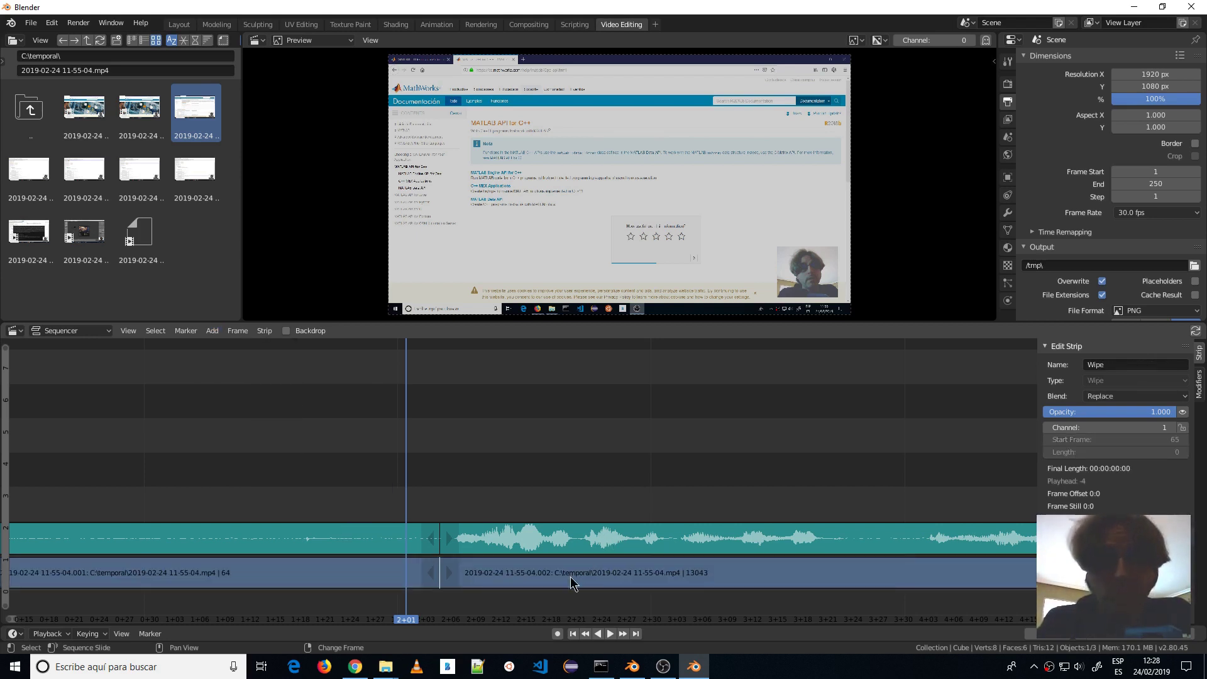
right_click(576, 549)
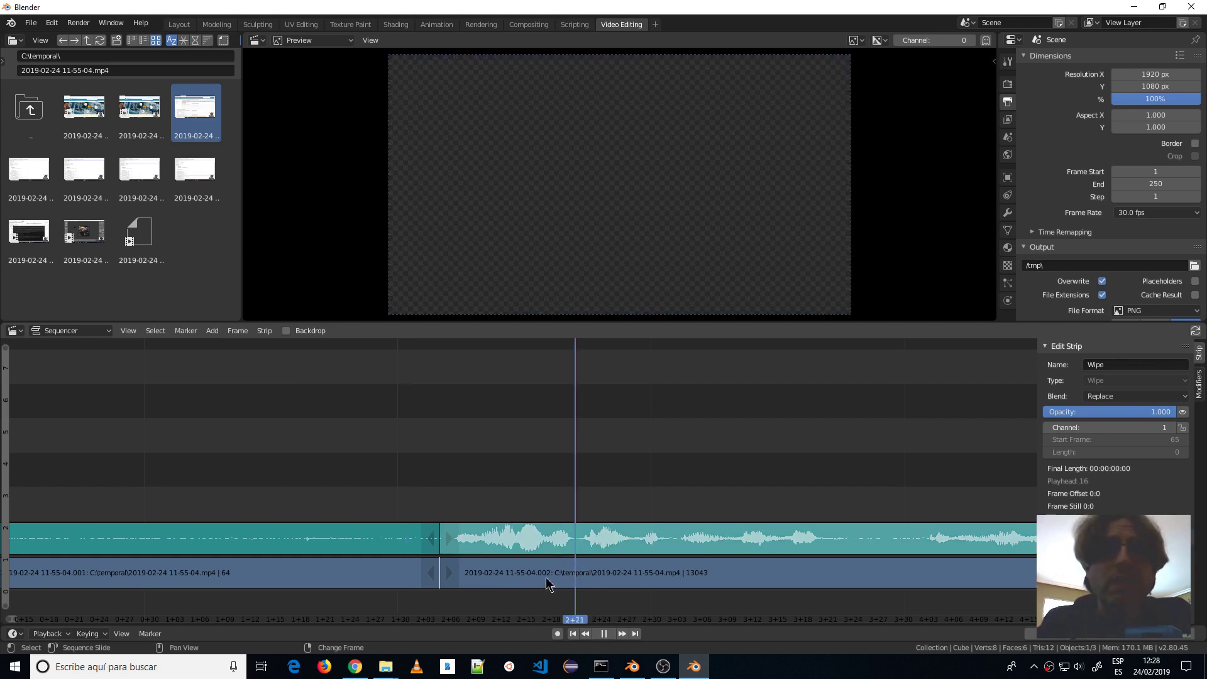
left_click(535, 582)
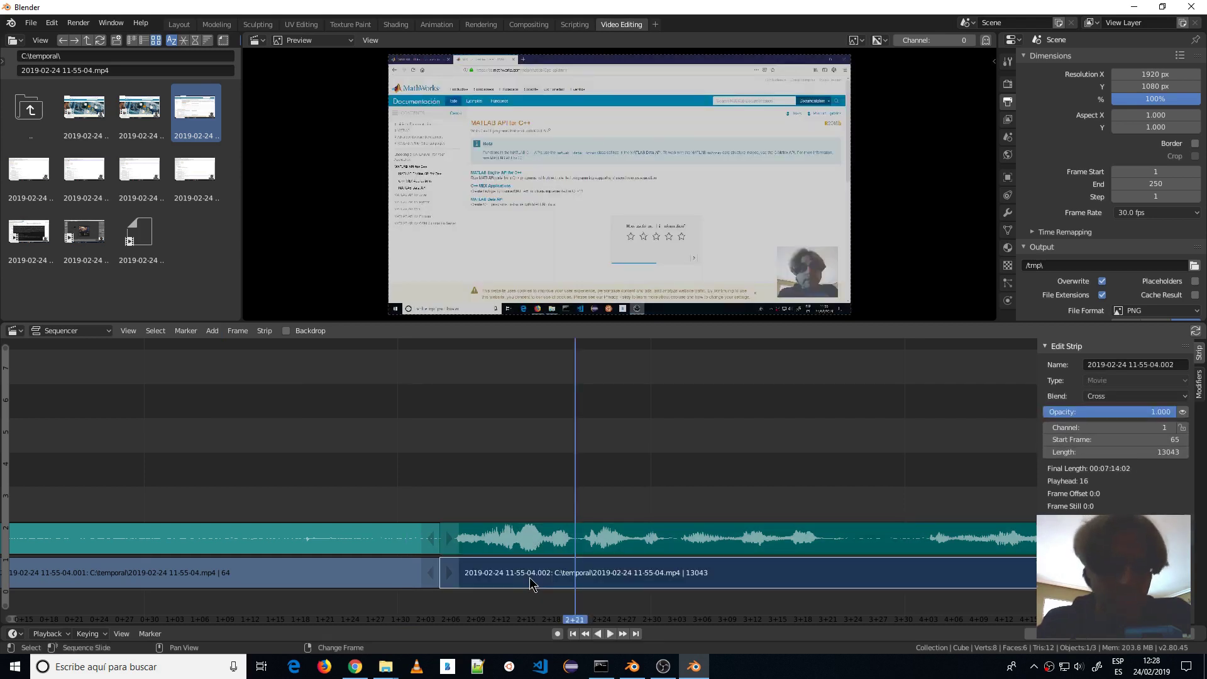
left_click(528, 538, "shift")
key("g")
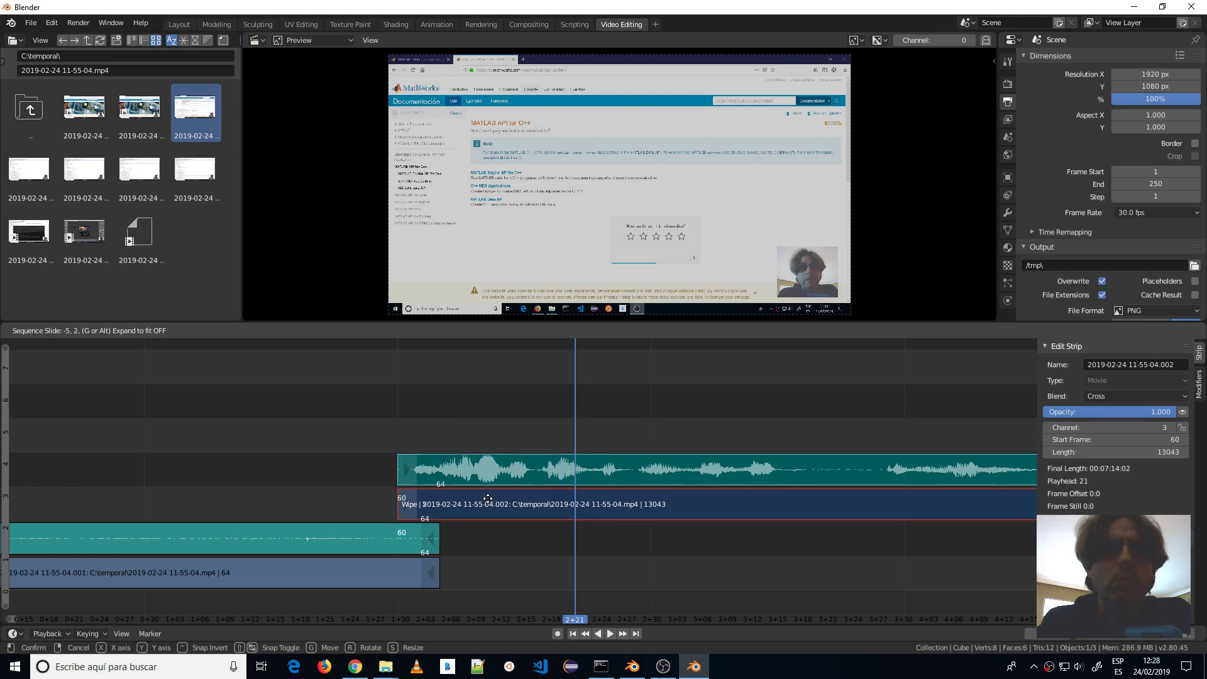
left_click(488, 499)
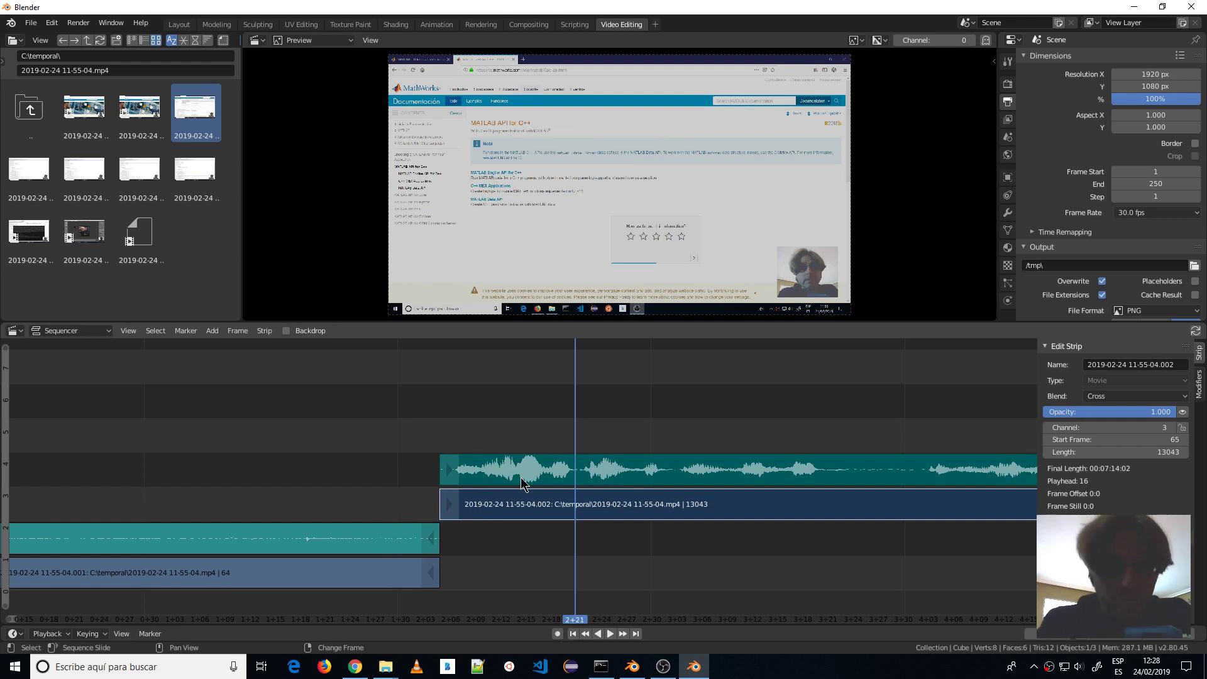
Cancel a second move of the second clip and zoom the timeline in on the cut
left_click_drag(521, 482, 510, 477)
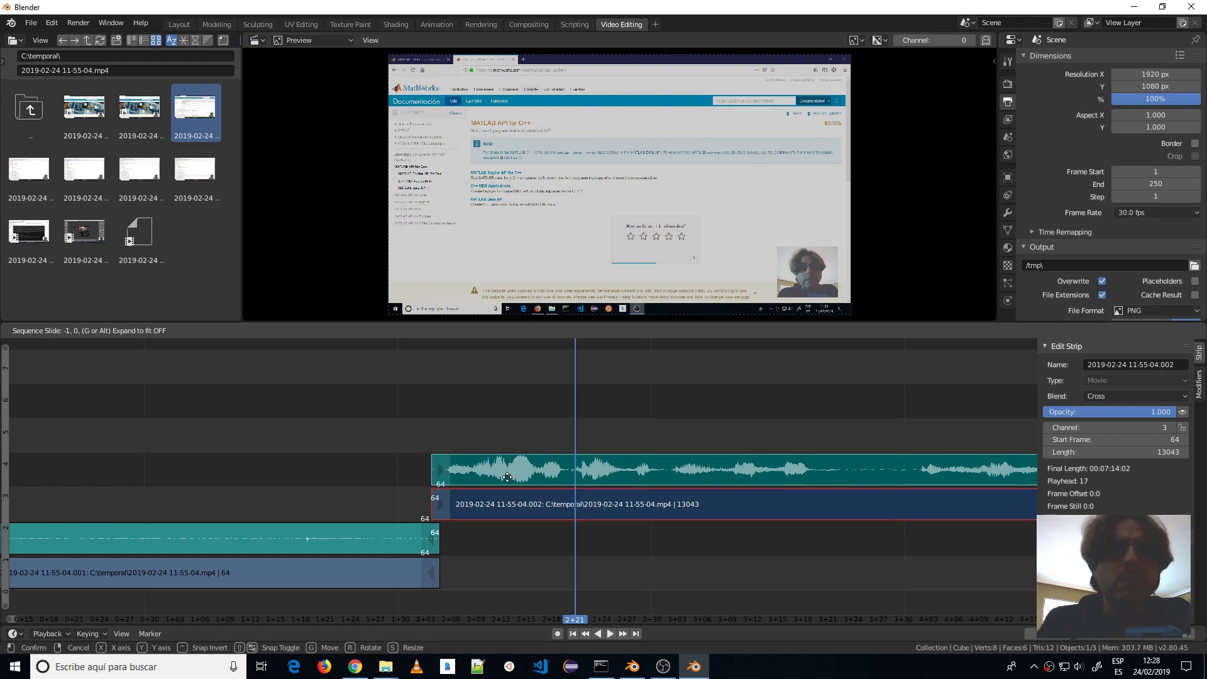
key("Escape")
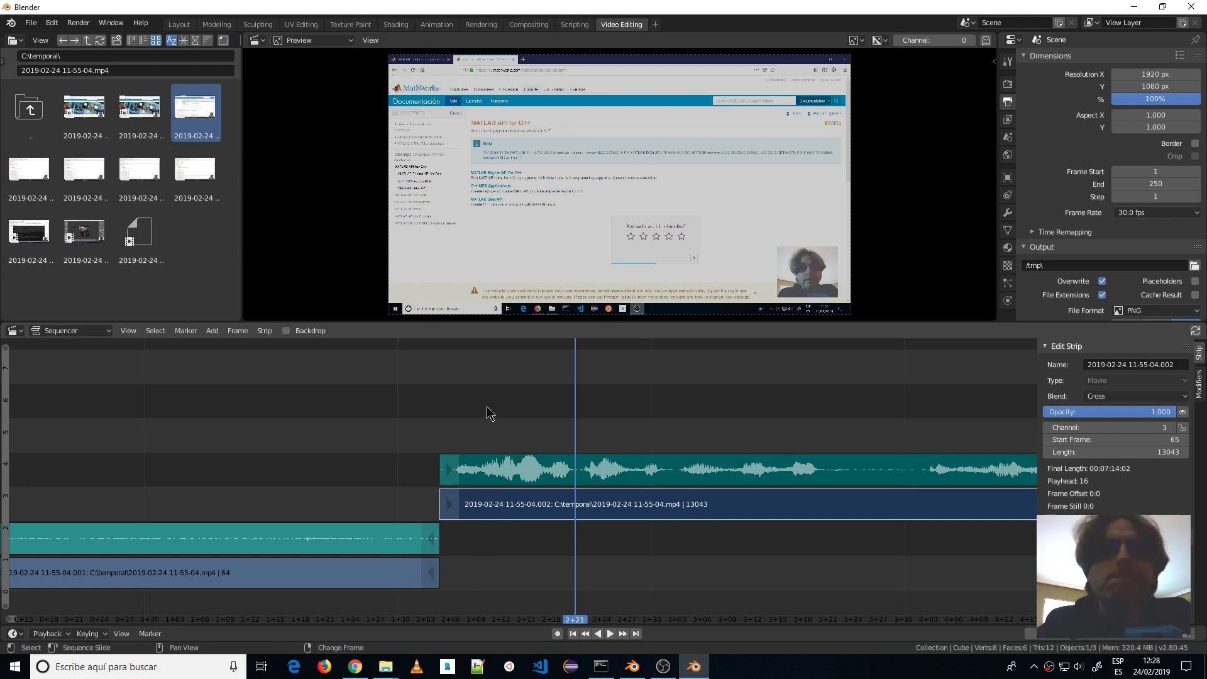
scroll(487, 409, "down", 2)
scroll(492, 403, "down", 2)
middle_click_drag(492, 402, 501, 443)
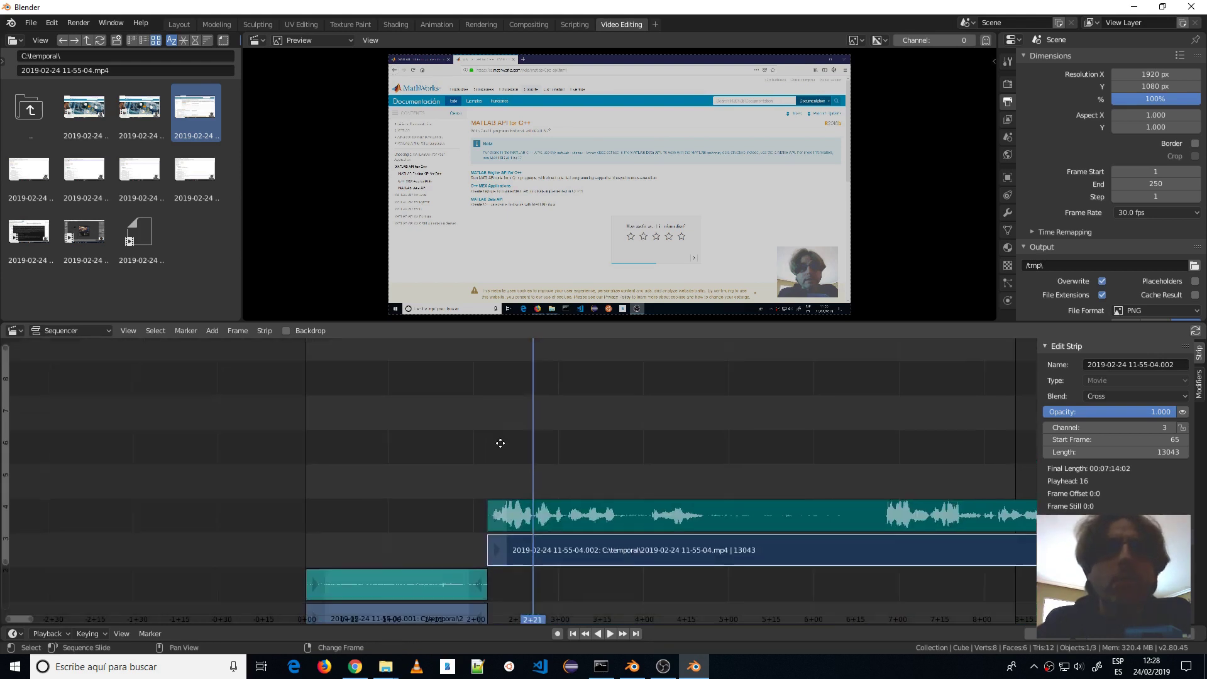
scroll(481, 481, "up", 2)
scroll(482, 480, "up", 2)
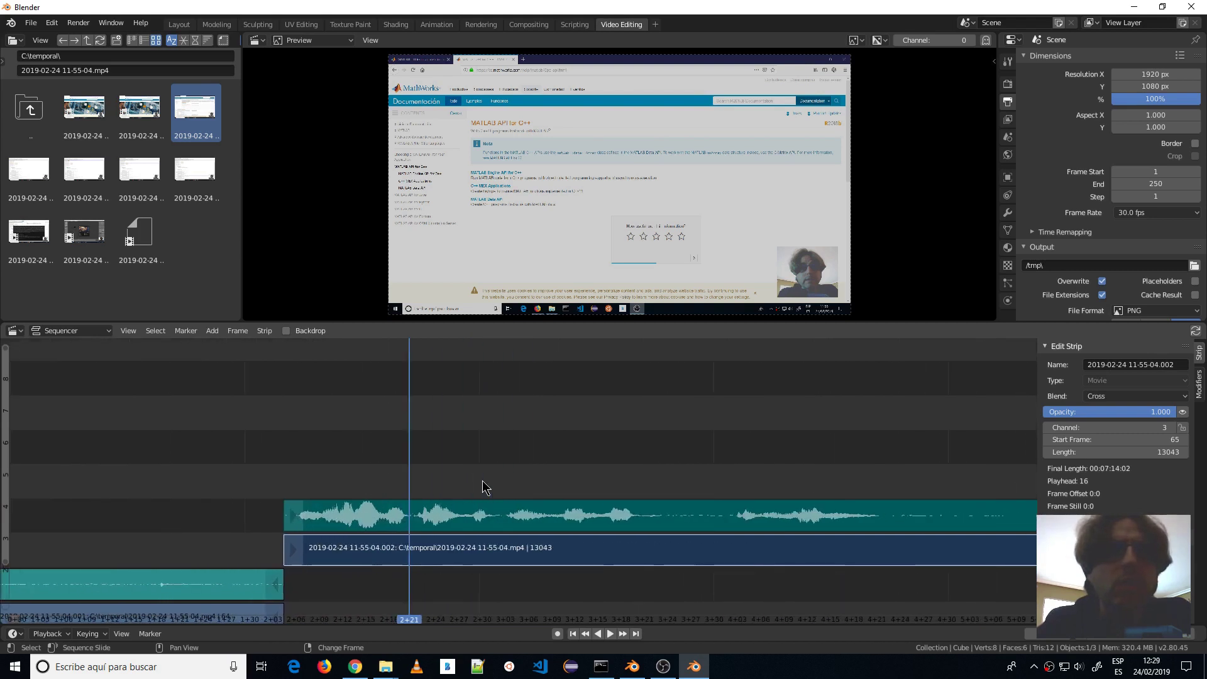
scroll(482, 480, "up", 2)
middle_click_drag(418, 453, 860, 393)
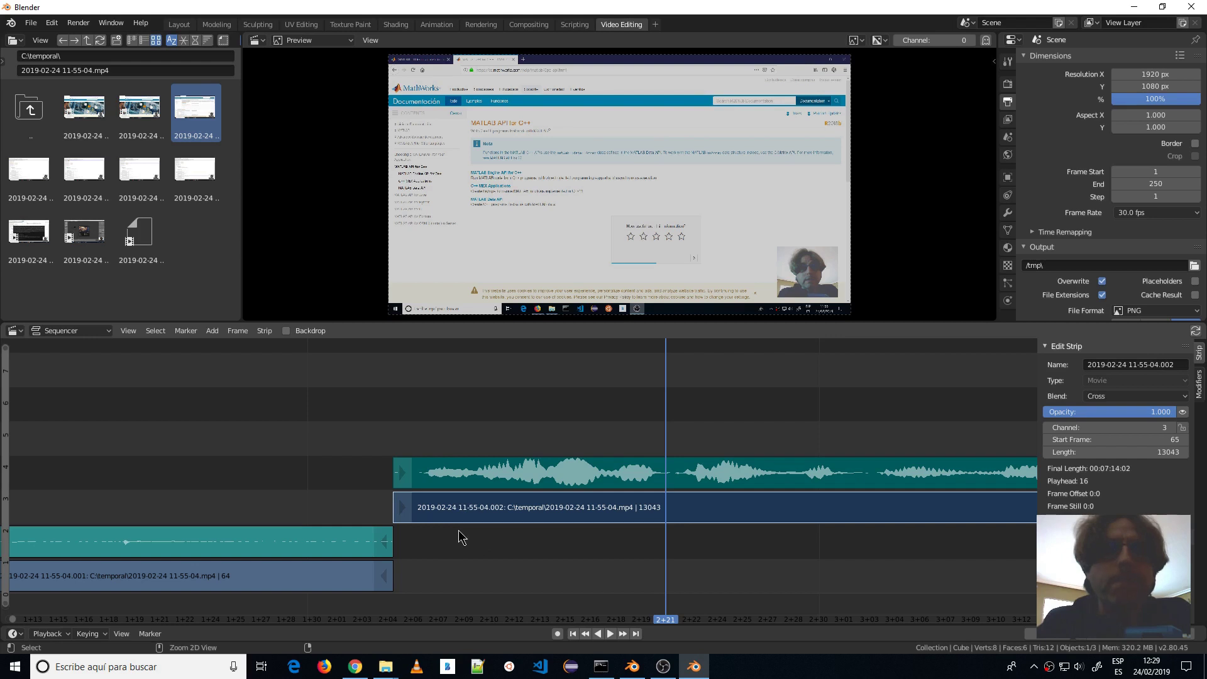
Return the second clip to channels 1–2 and join both movie pieces into one strip
left_click_drag(507, 530, 506, 530)
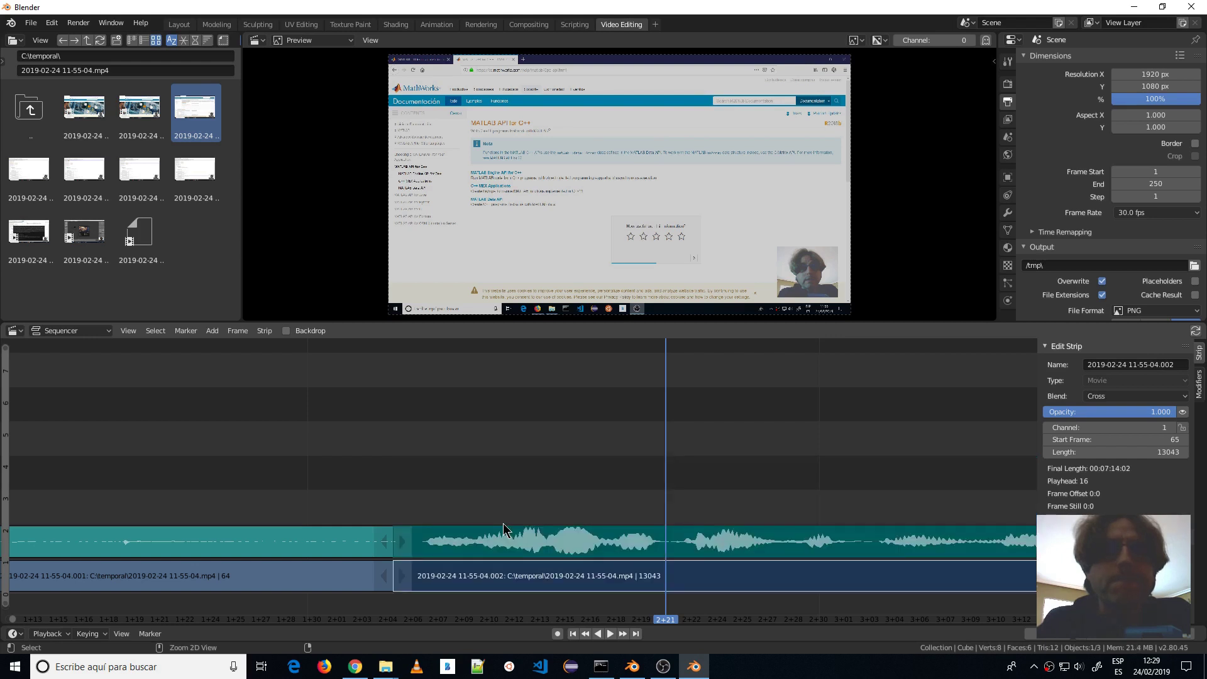
key("shift+a")
left_click(444, 570)
left_click(416, 569)
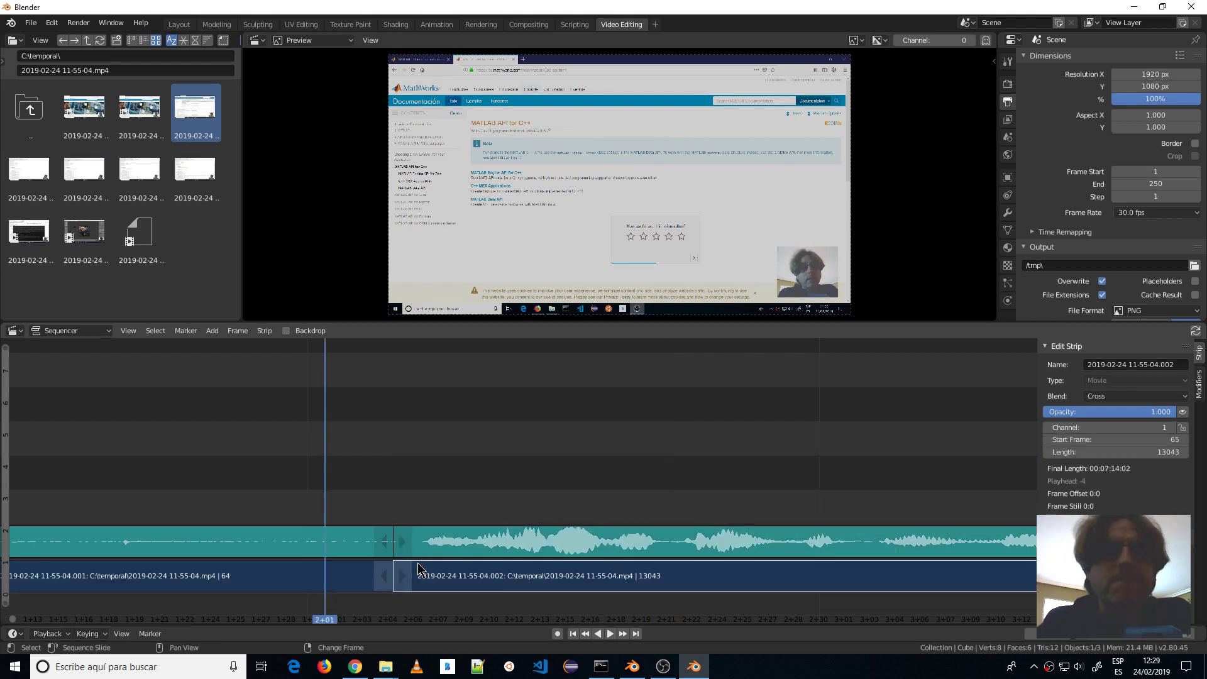
left_click(423, 569, "ctrl")
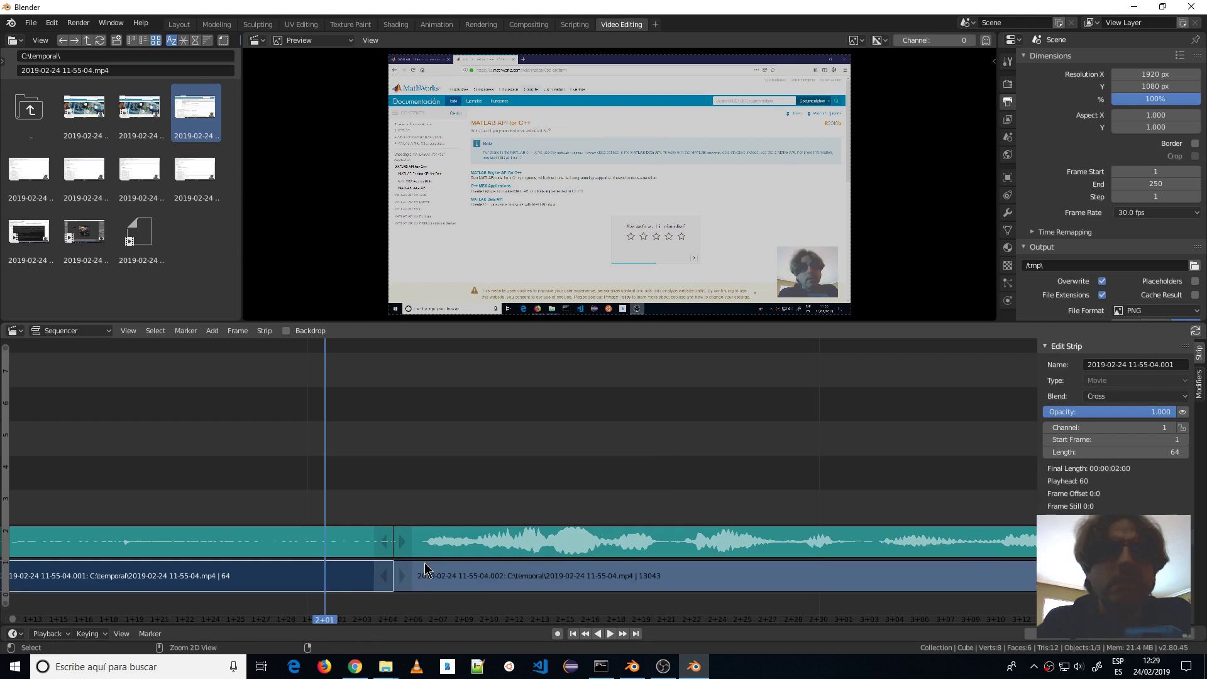
key("Page_Up")
key("ctrl+z")
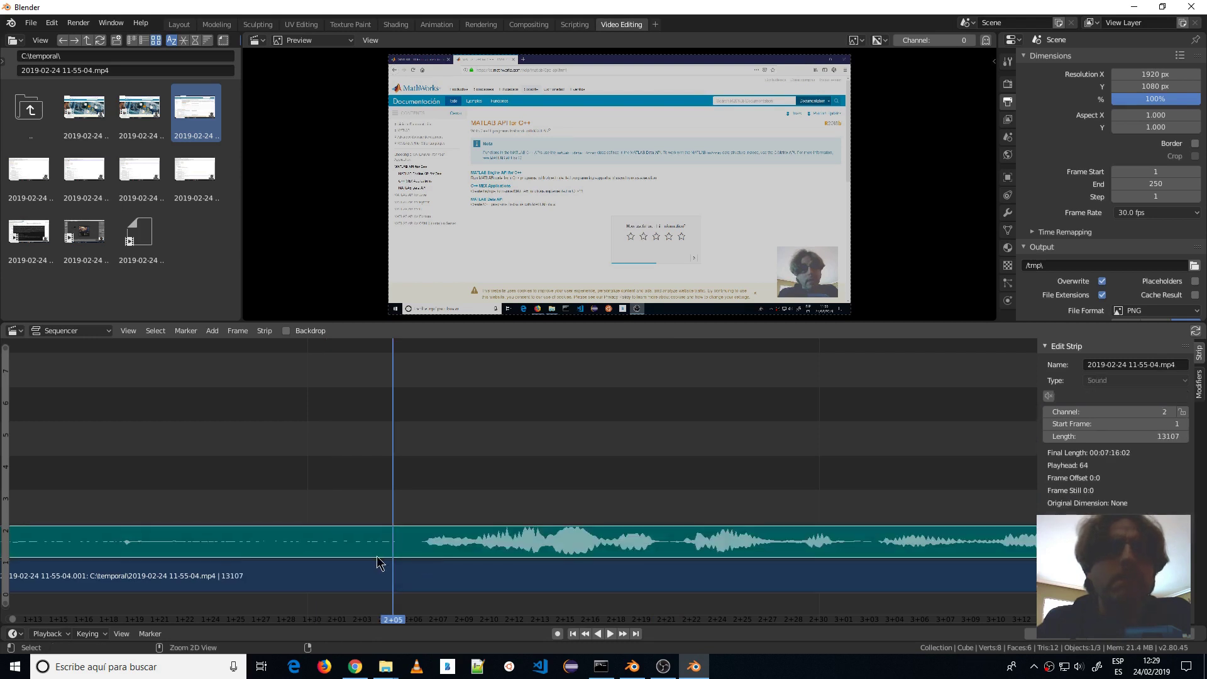
key("ctrl+z")
Re-cut the movie strip at frame 64
key("Right")
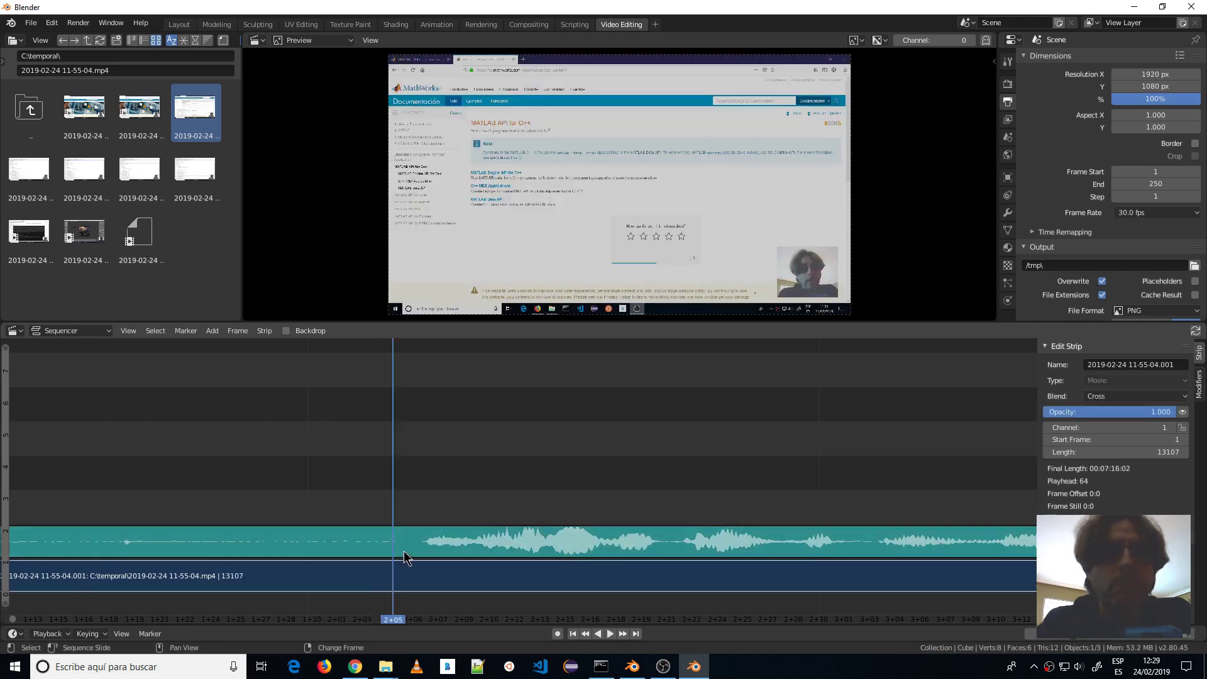
left_click(416, 576)
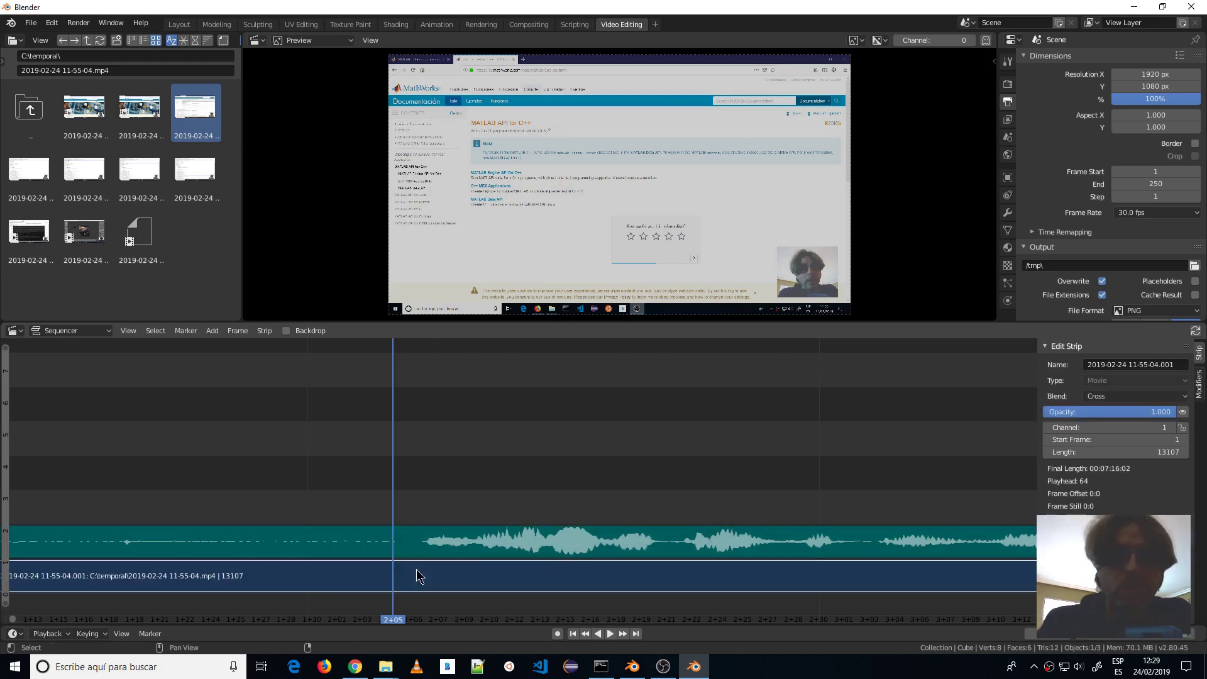
key("k")
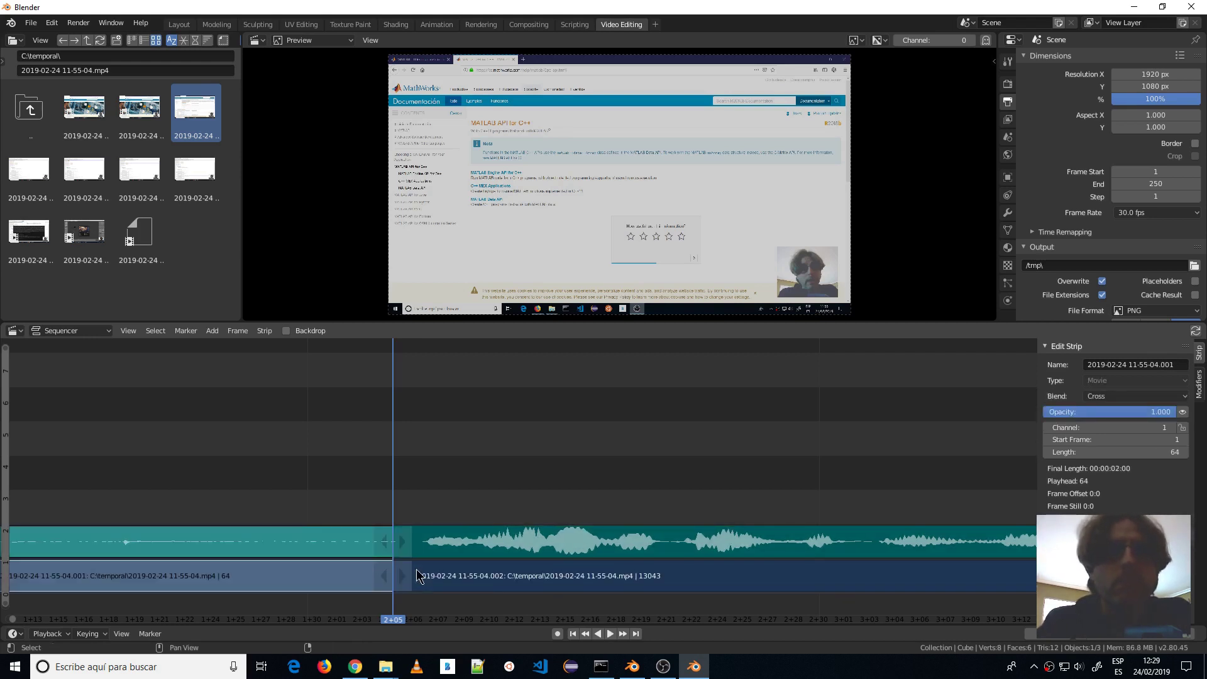
key("g")
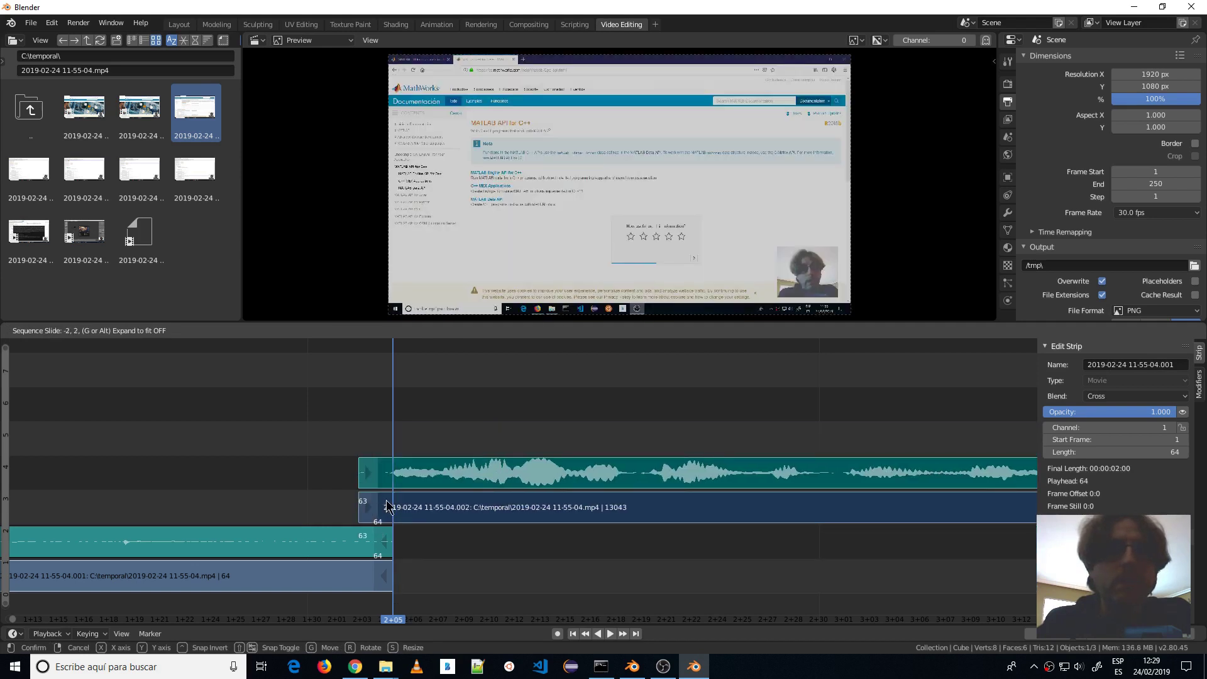
Place the second piece on channels 3–4 overlapping the first and add a Wipe between them
left_click(387, 507)
left_click(341, 574)
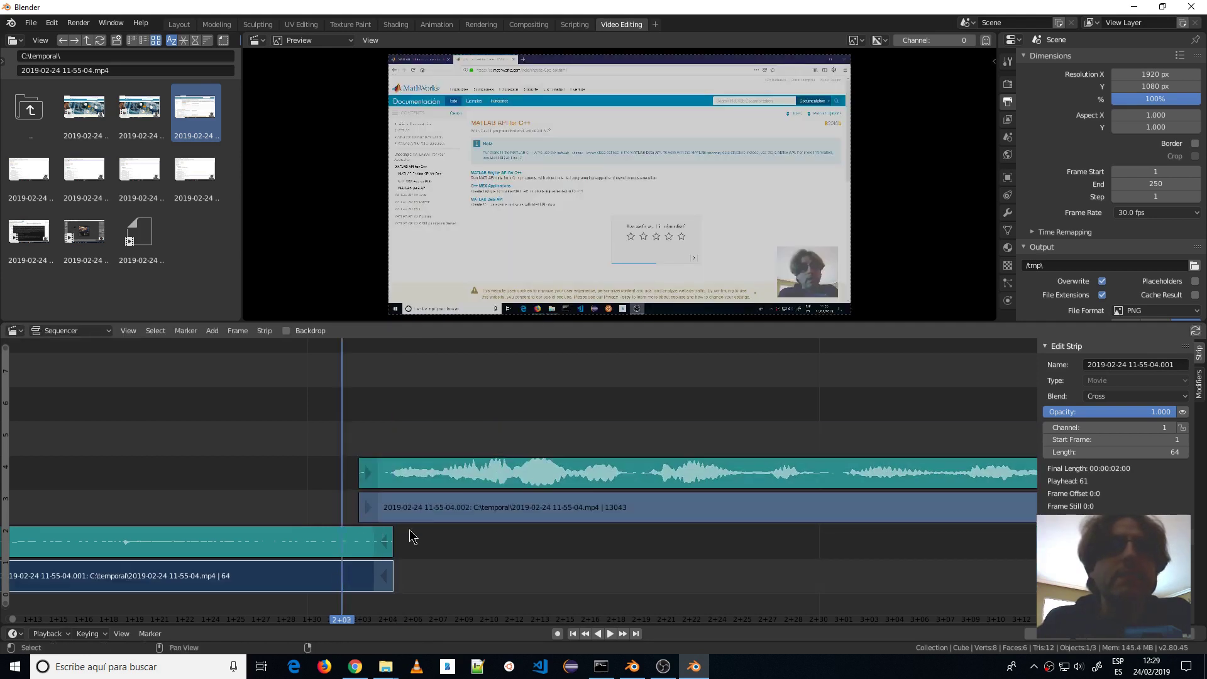
left_click(434, 507)
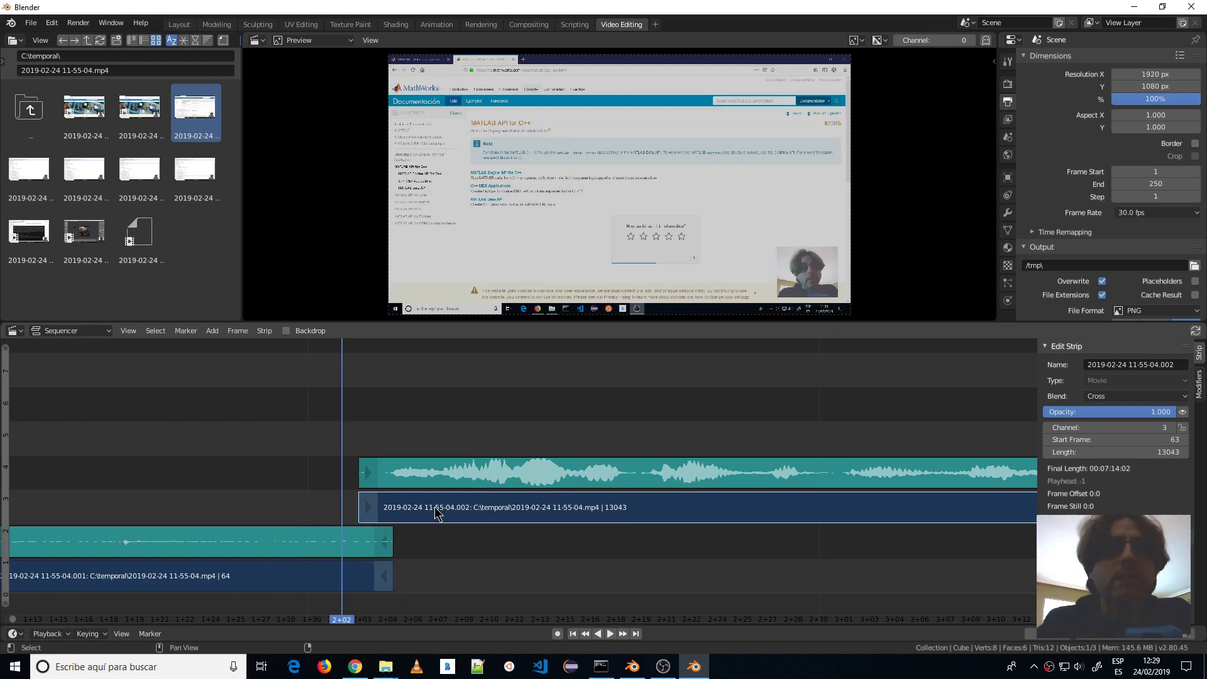
left_click(212, 331)
mouse_move(238, 489)
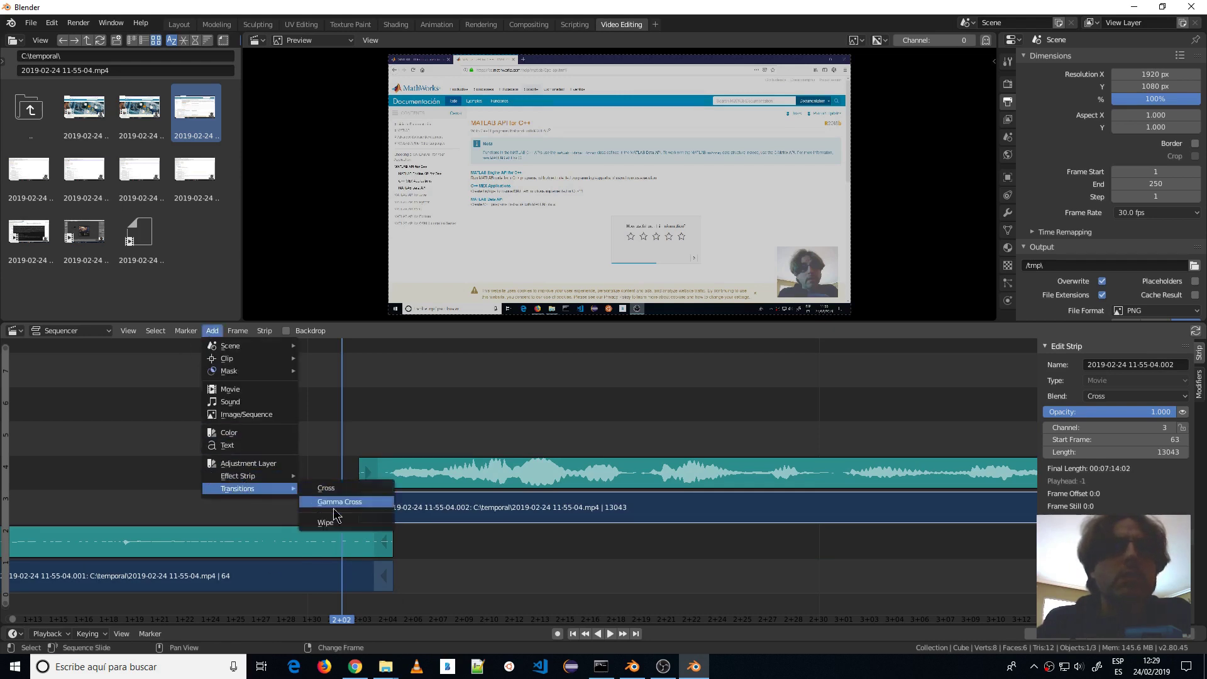
left_click(333, 519)
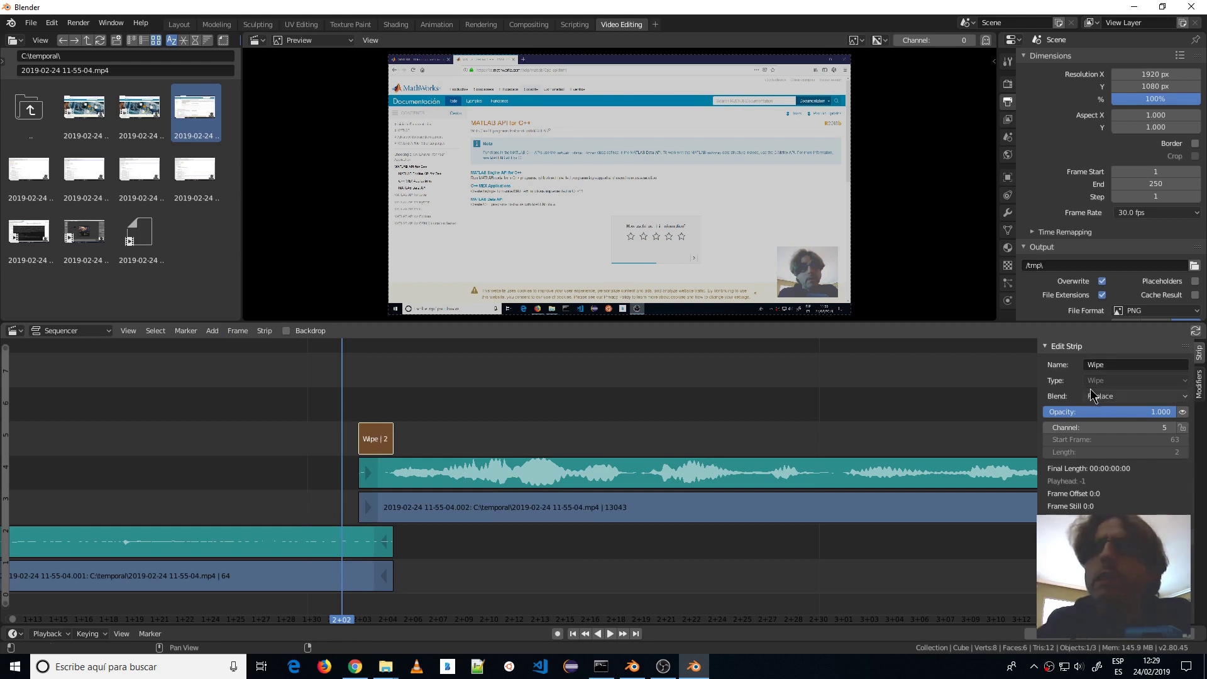
Scroll to review the new Wipe transition's settings
scroll(1155, 483, "down", 3)
scroll(1155, 483, "down", 2)
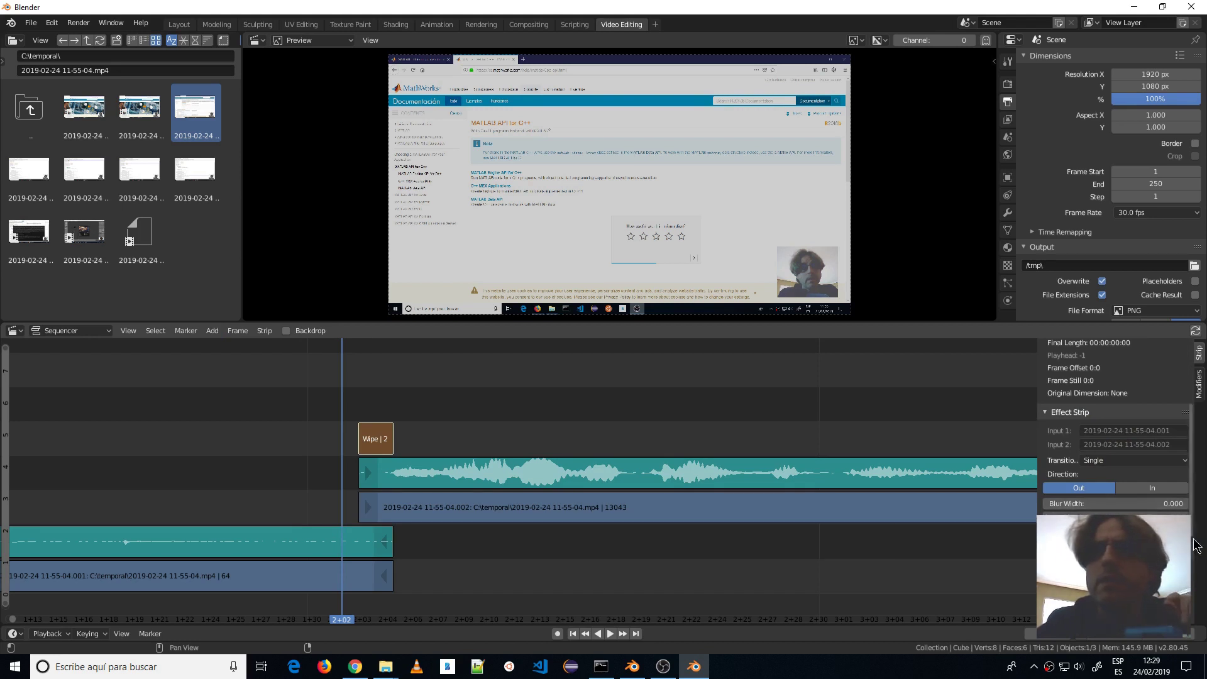
scroll(1196, 545, "down", 2)
scroll(1197, 546, "down", 2)
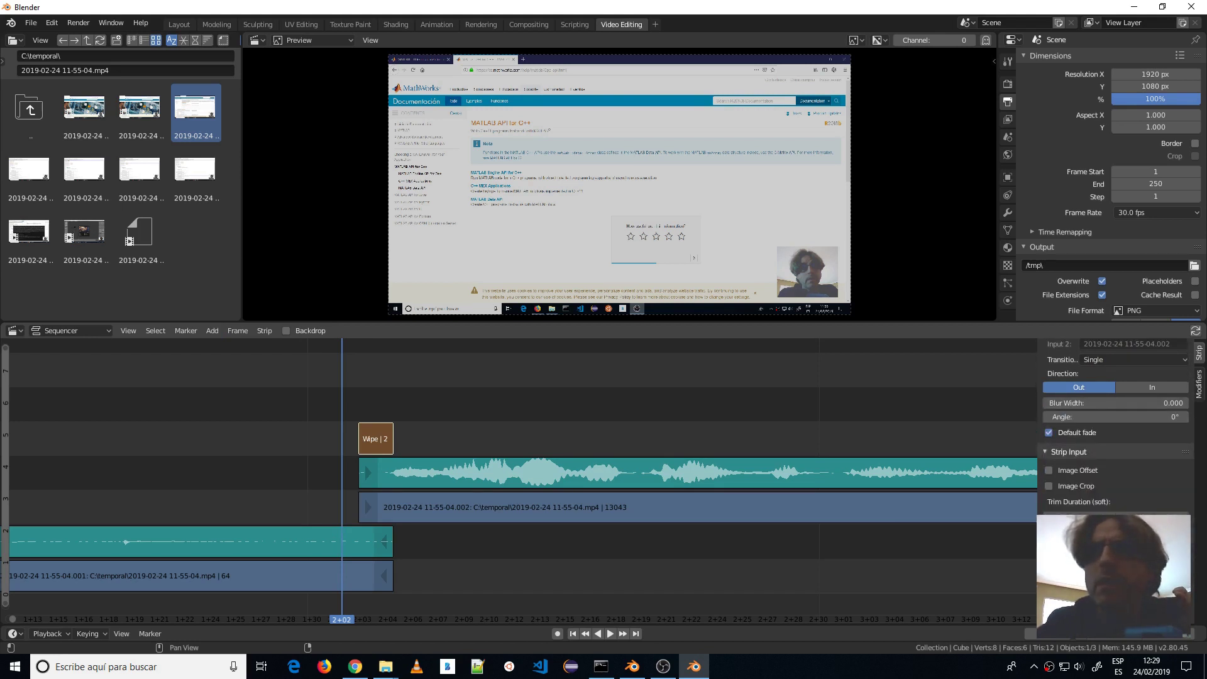
scroll(1197, 546, "down", 2)
scroll(1197, 546, "down", 1)
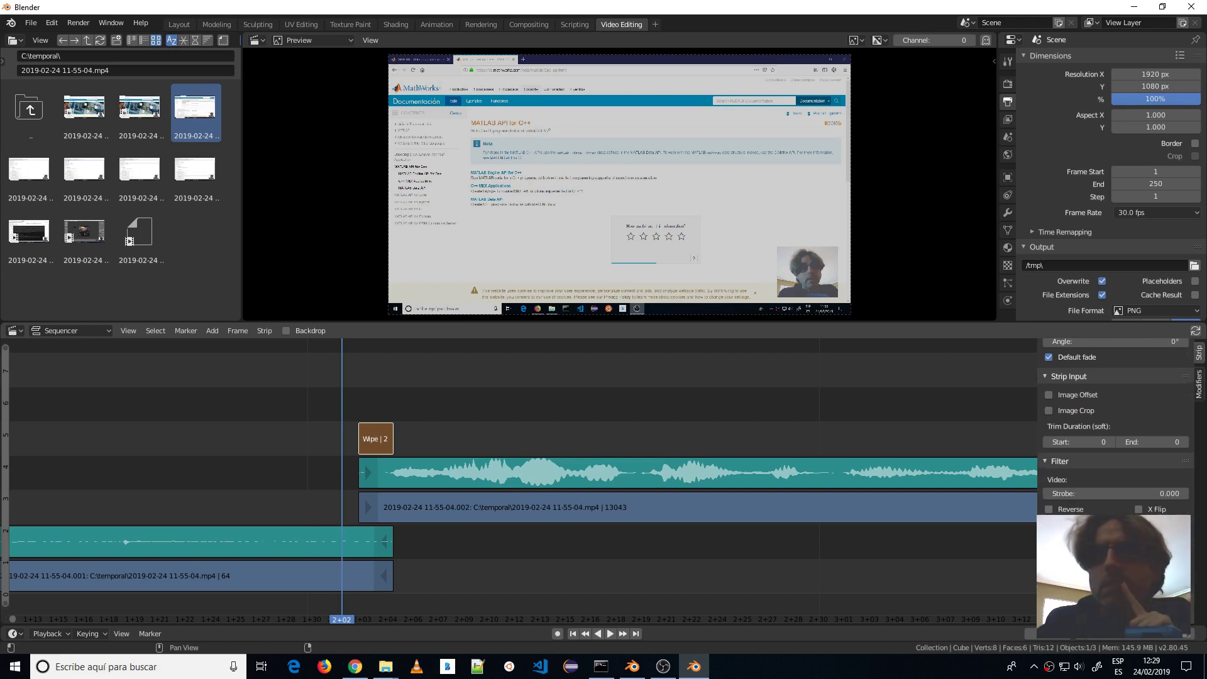
scroll(1116, 440, "up", 2)
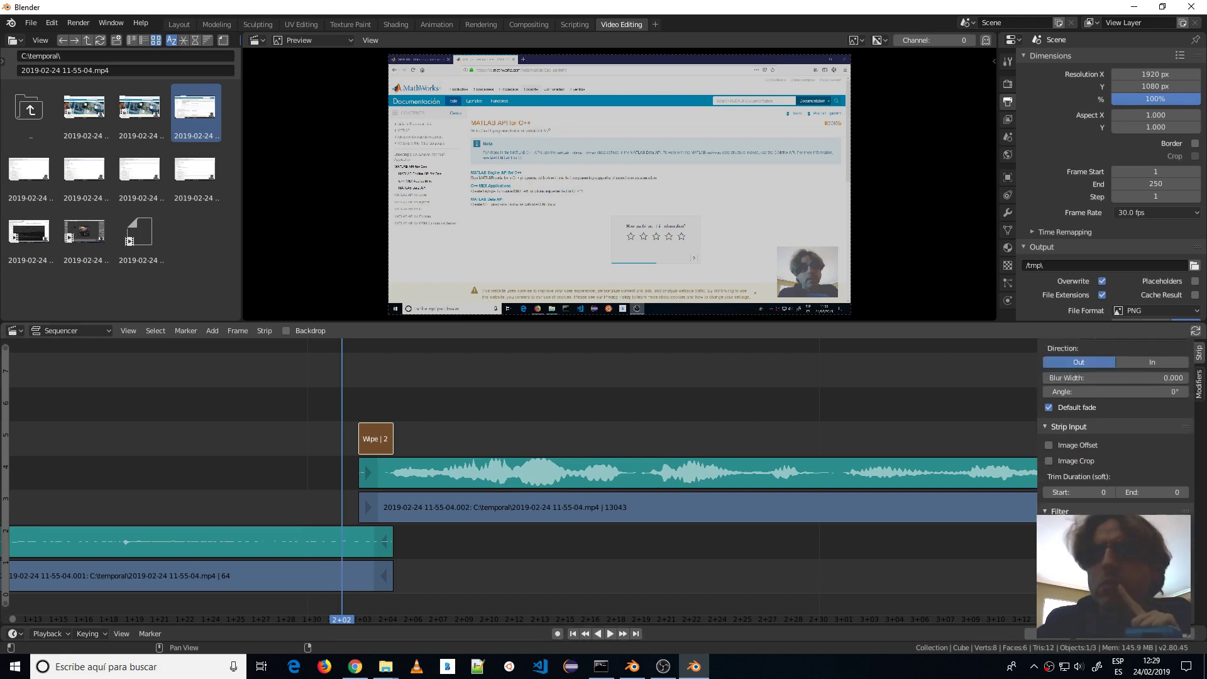
scroll(1116, 441, "up", 2)
scroll(1116, 441, "up", 2)
scroll(1107, 459, "up", 1)
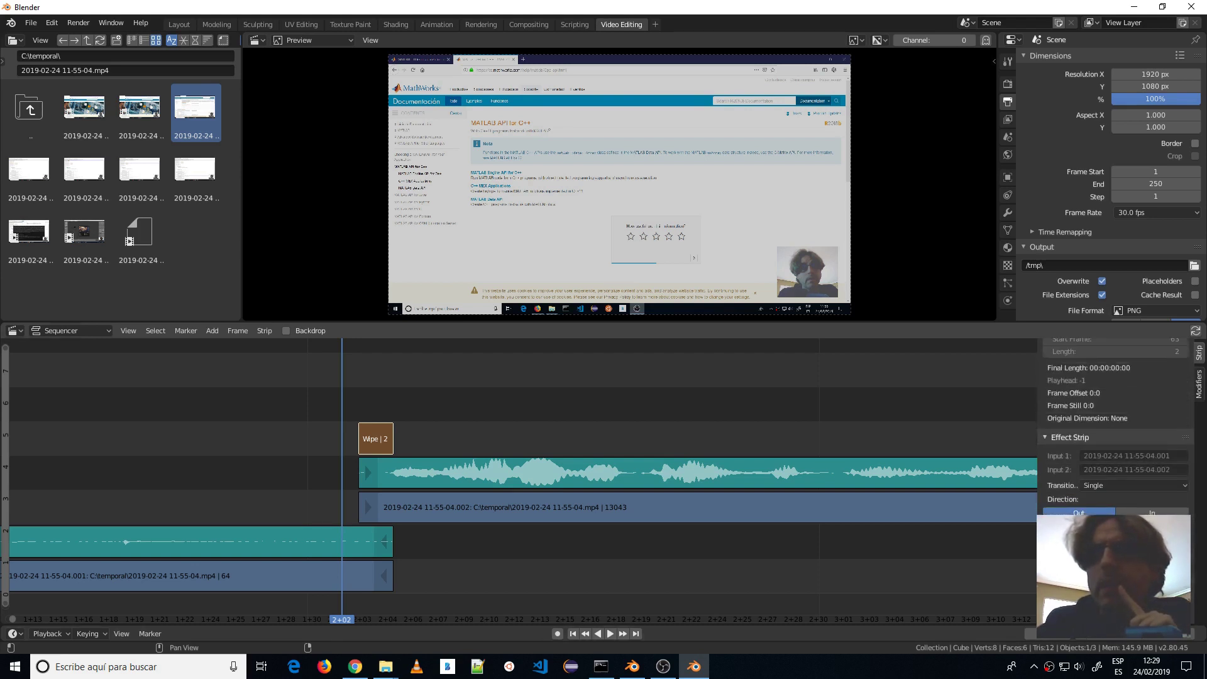
Change the Wipe transition type to Clock and step the playhead forward two frames
left_click(1105, 485)
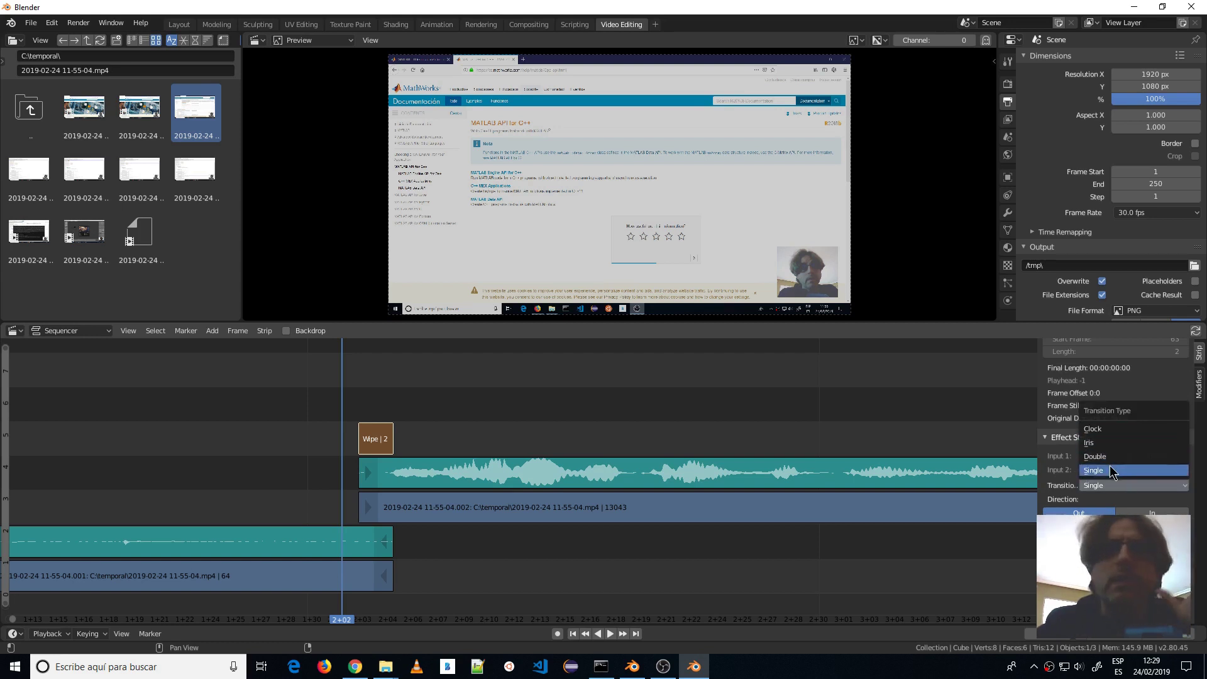
left_click(1088, 429)
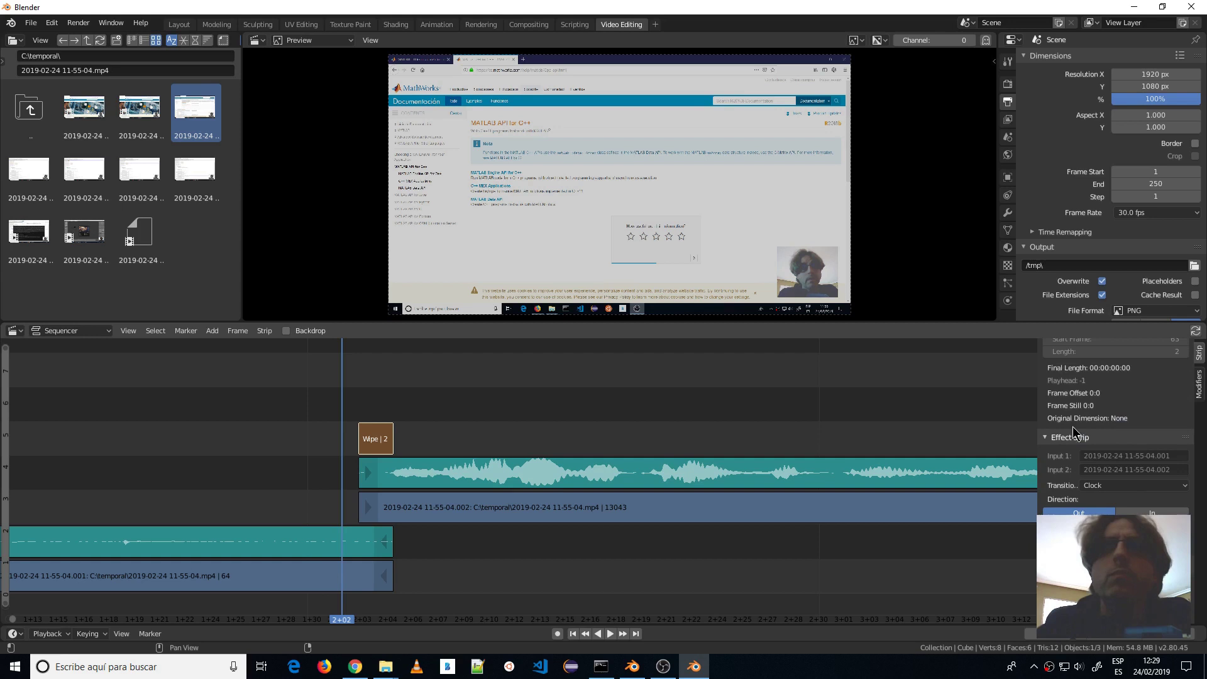
left_click(373, 426)
key("Right")
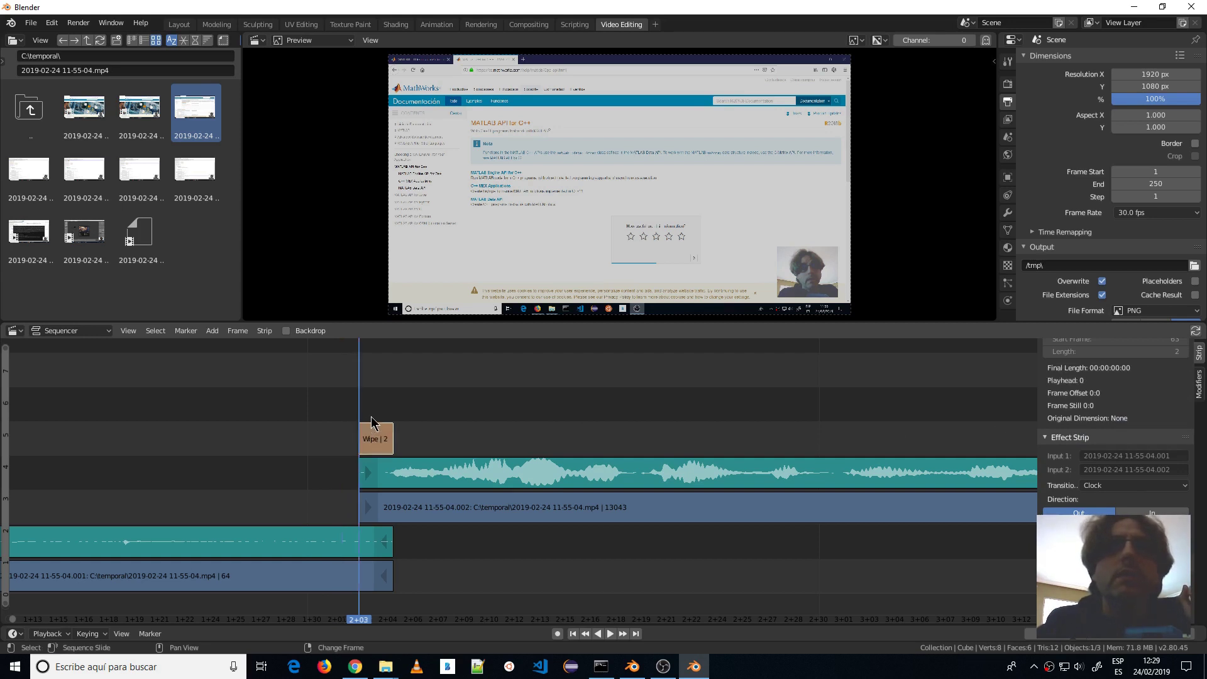
key("Right")
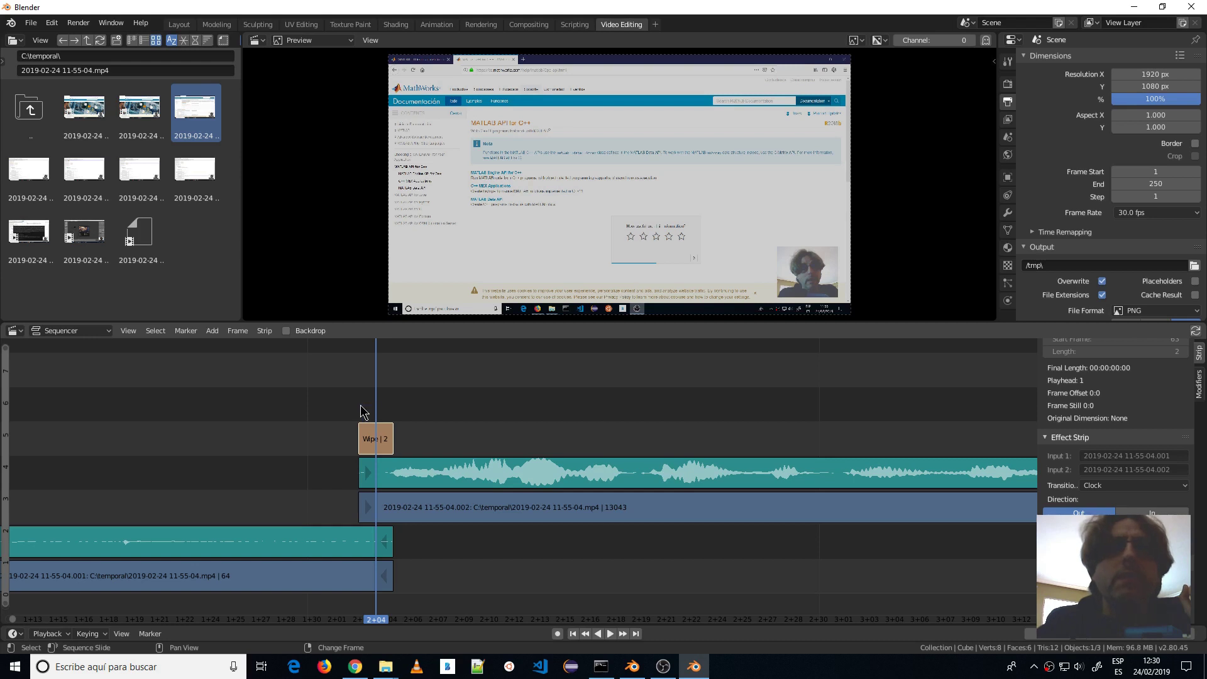
Preview the transition, return to its start, and set the Wipe direction to In
left_click(610, 634)
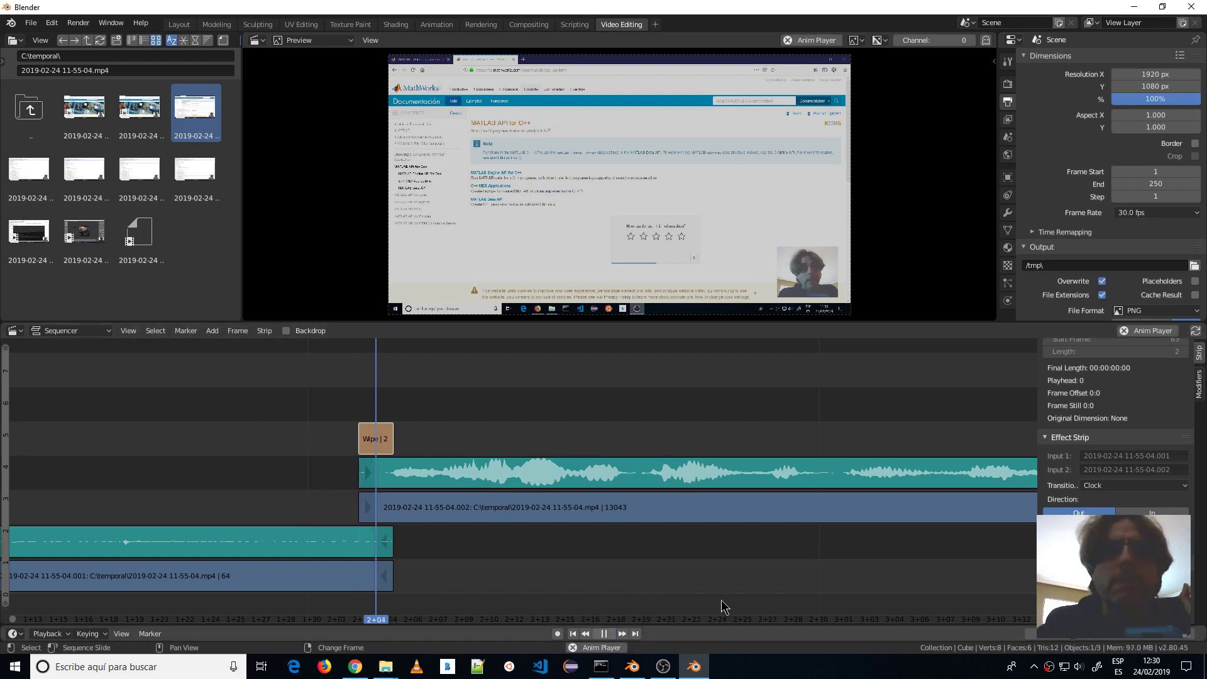
left_click(604, 634)
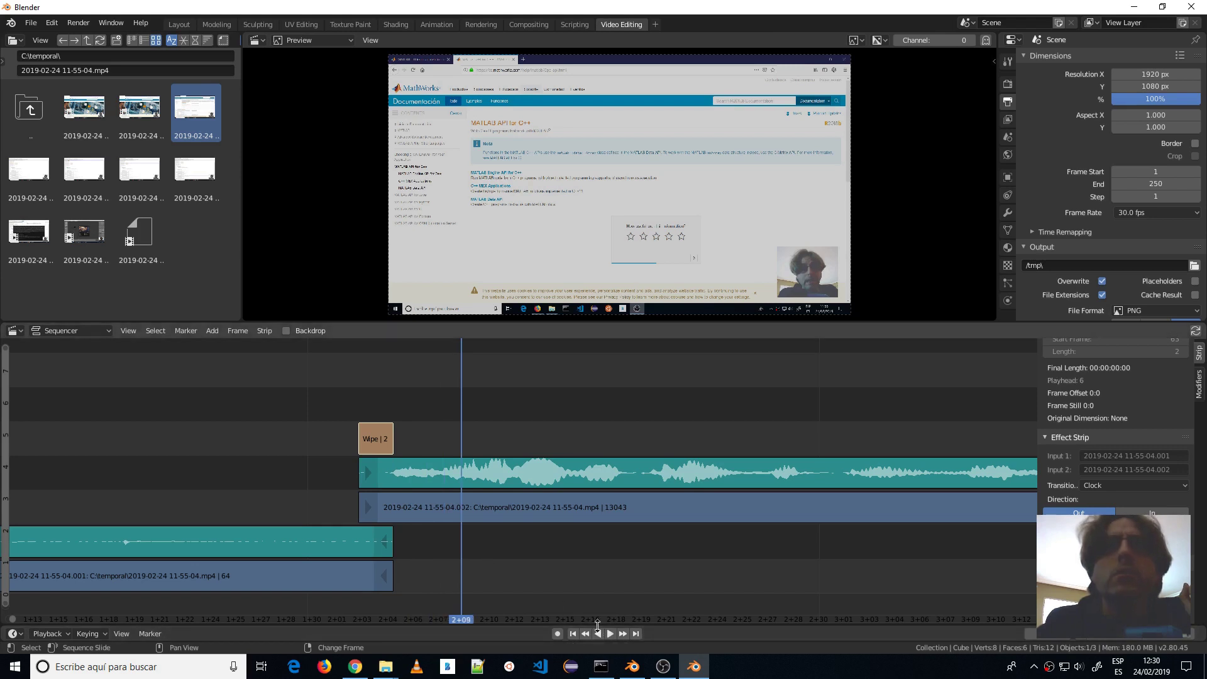
right_click(376, 484)
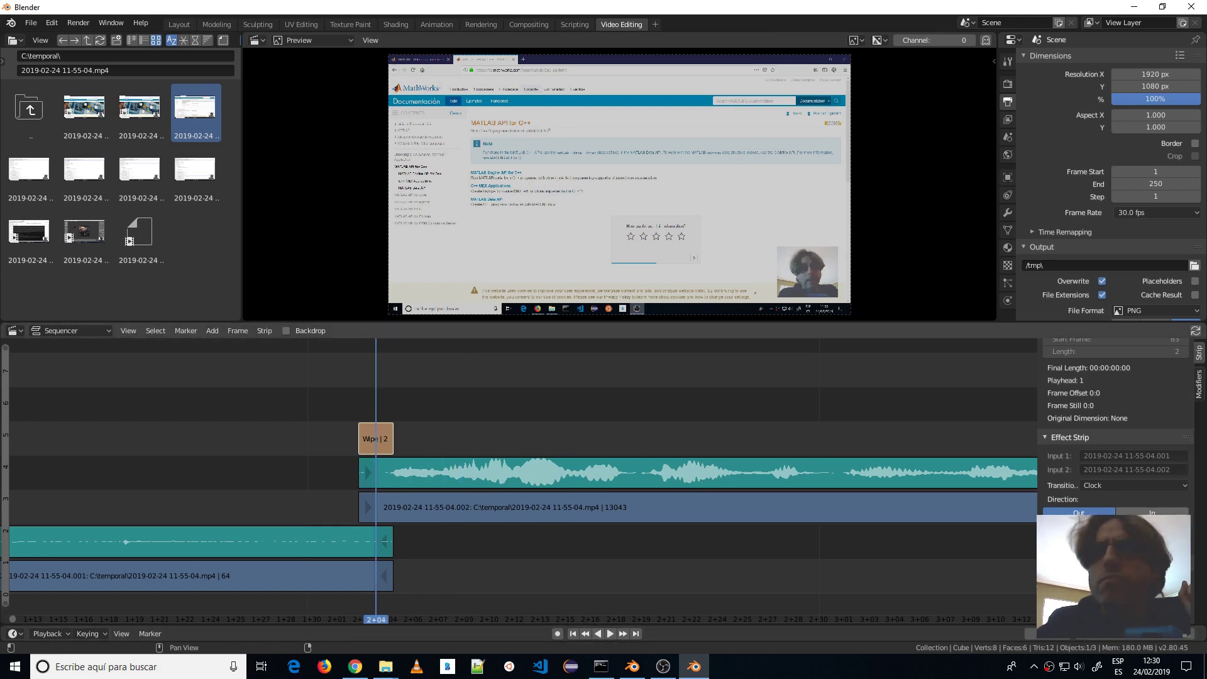
left_click(1144, 512)
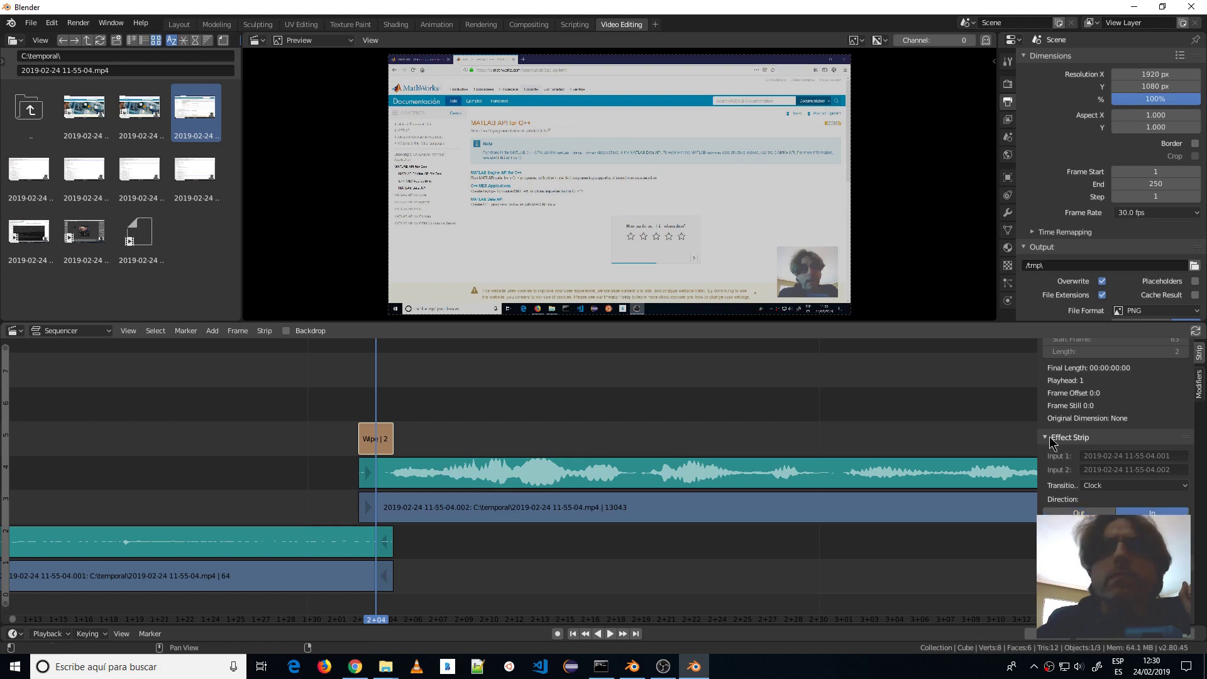
Switch the Wipe transition type to Iris and move the playhead to 2+08
left_click(1139, 487)
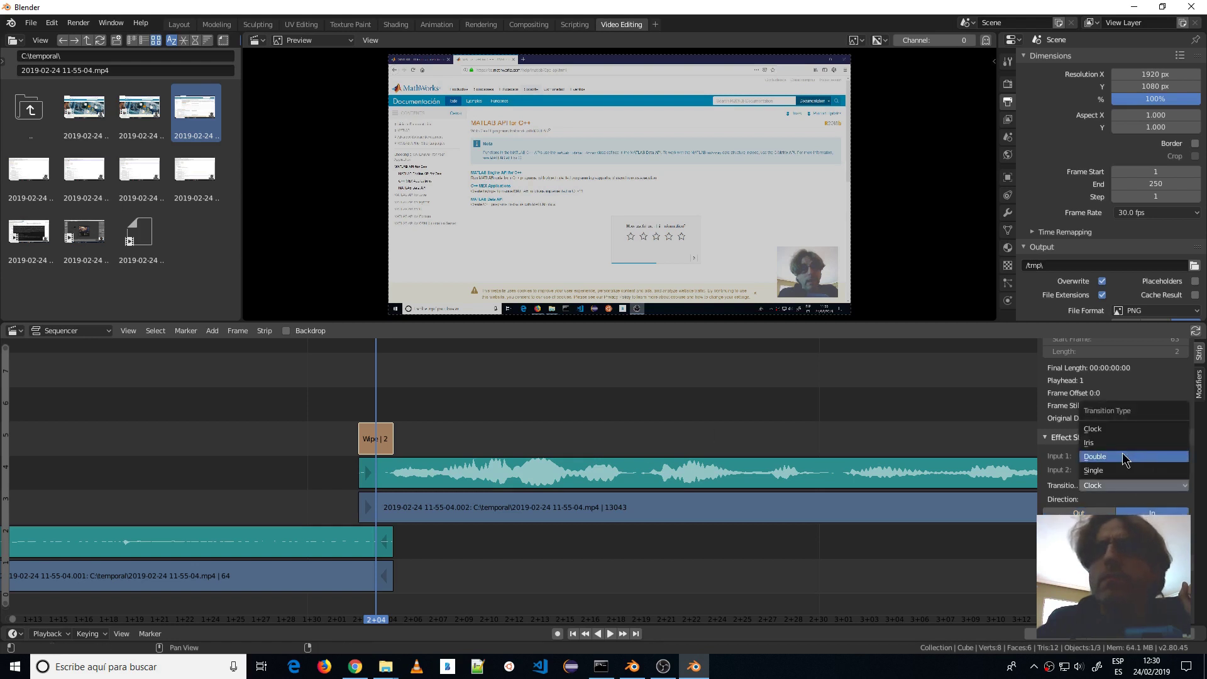
left_click(1098, 442)
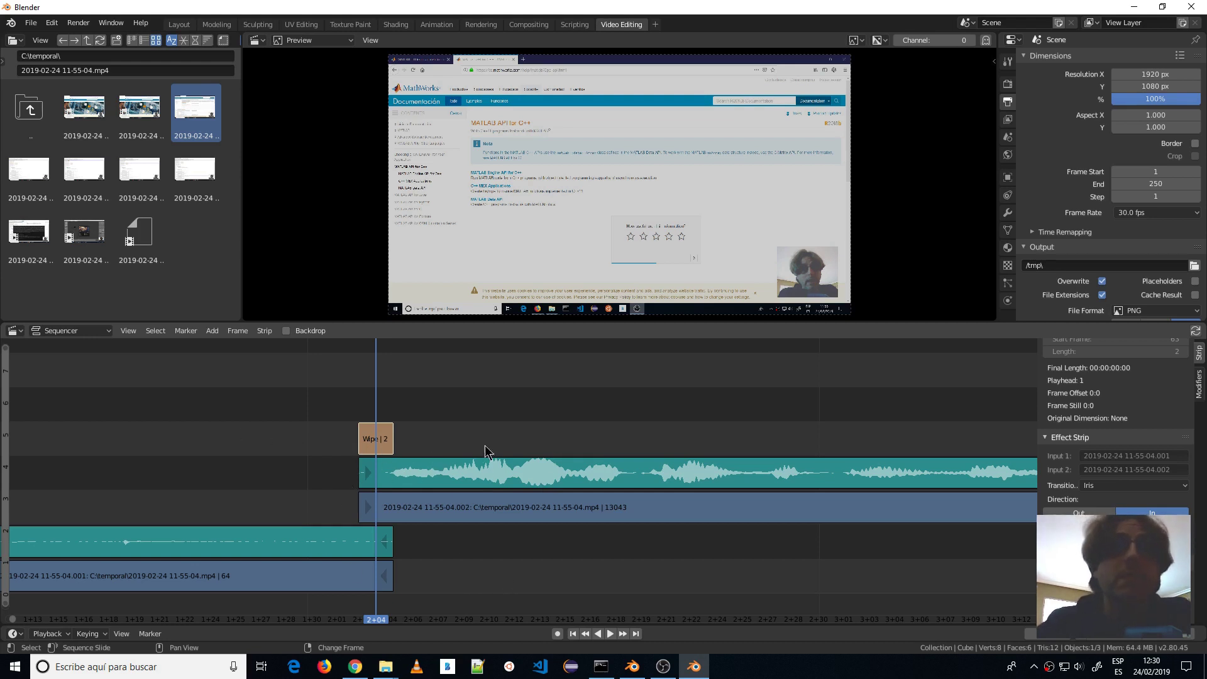
left_click(445, 619)
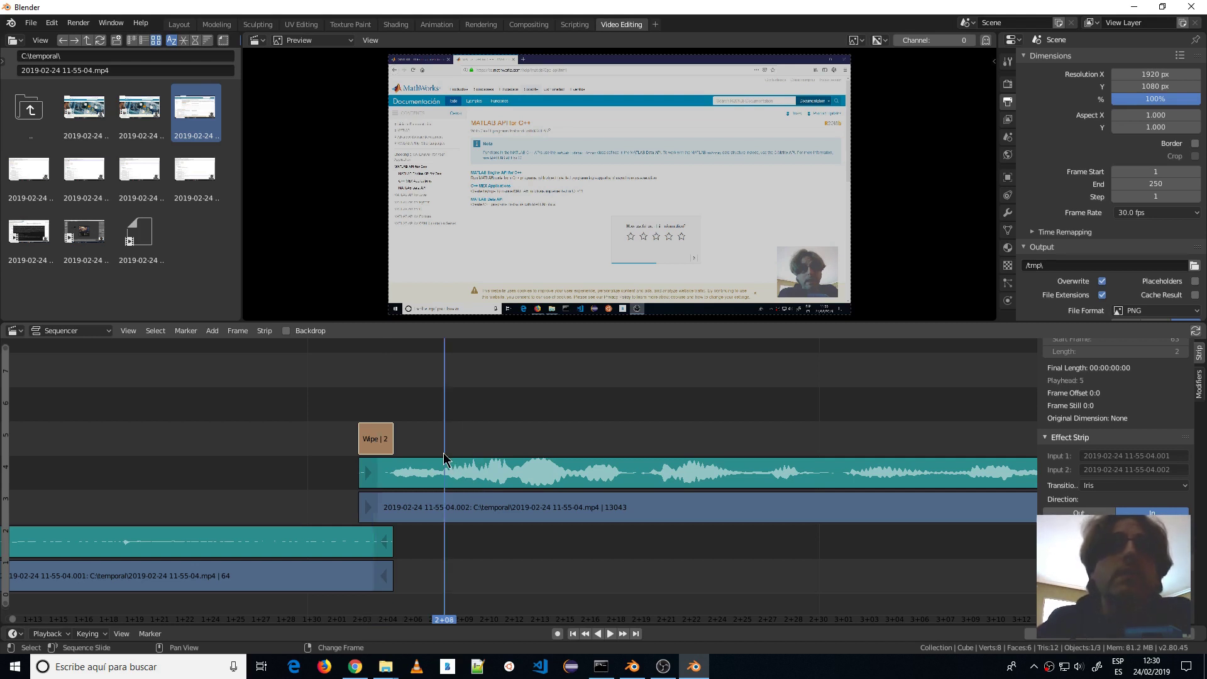
Add a Text strip on channel 6 reading 'HOLA'
left_click(213, 331)
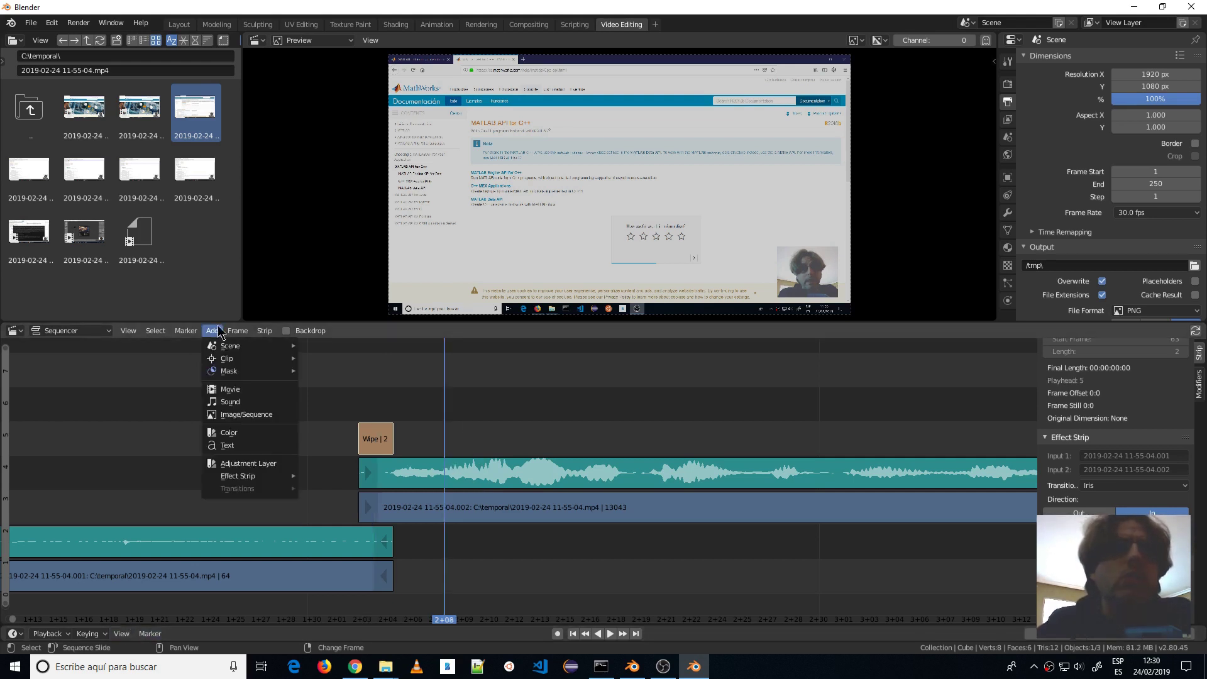
left_click(236, 447)
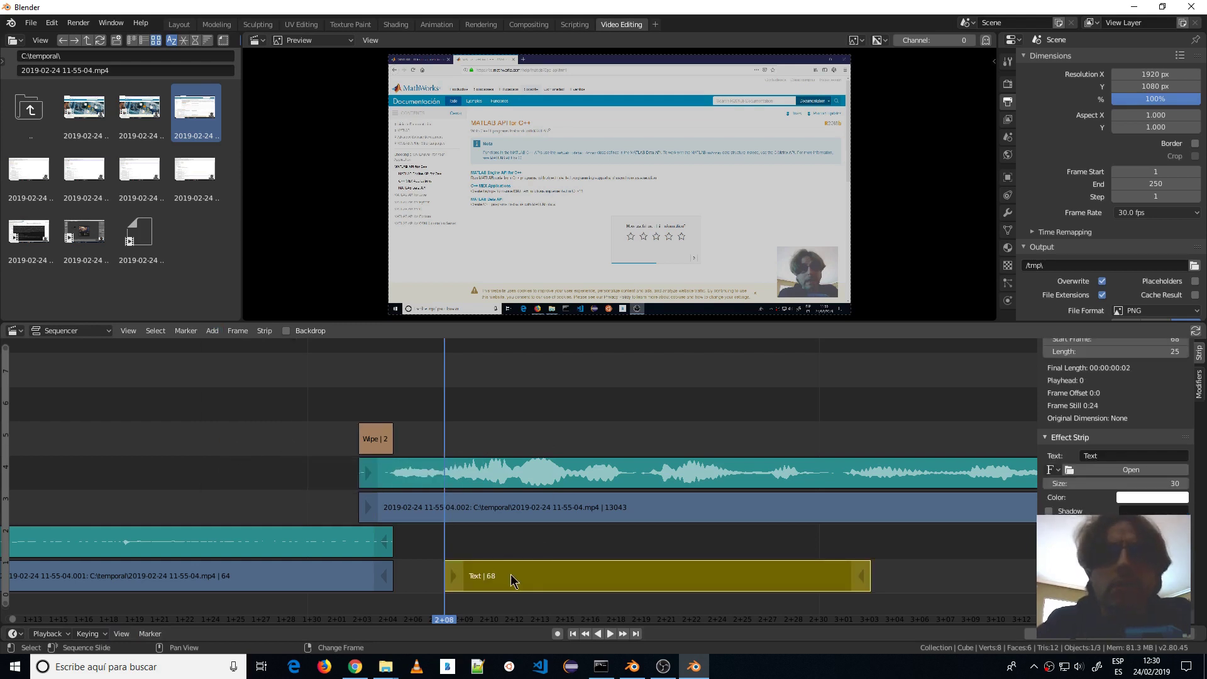
left_click_drag(512, 580, 519, 409)
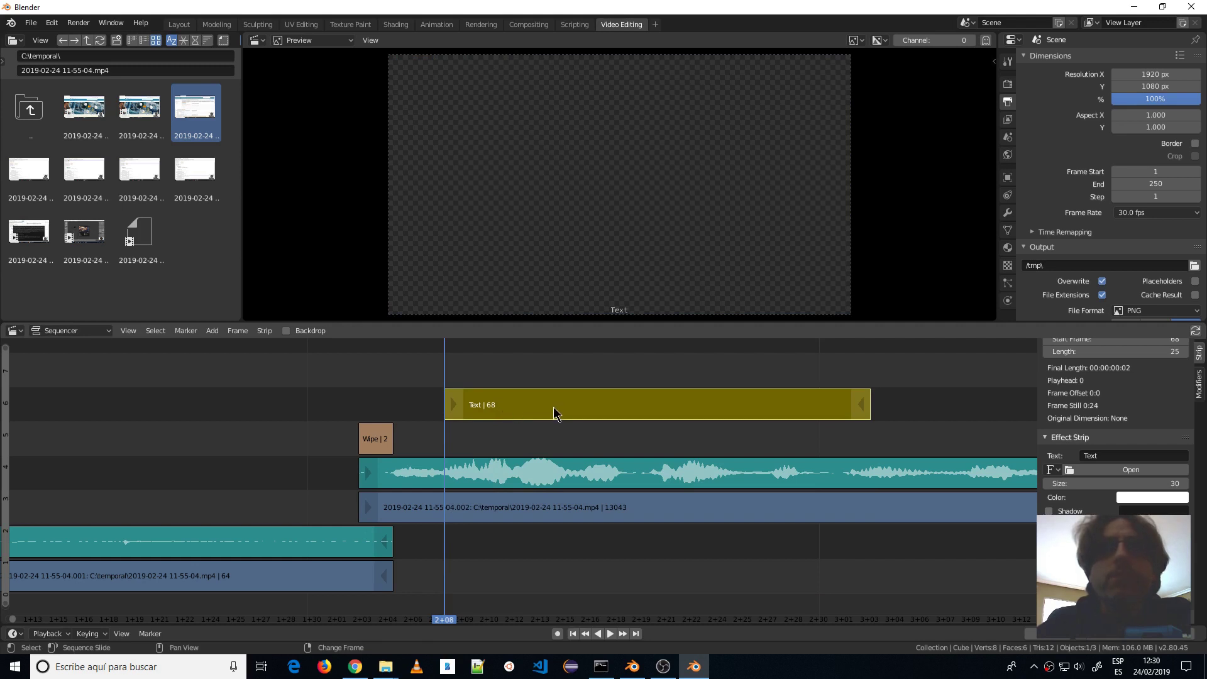
right_click(548, 413)
scroll(1119, 380, "up", 2)
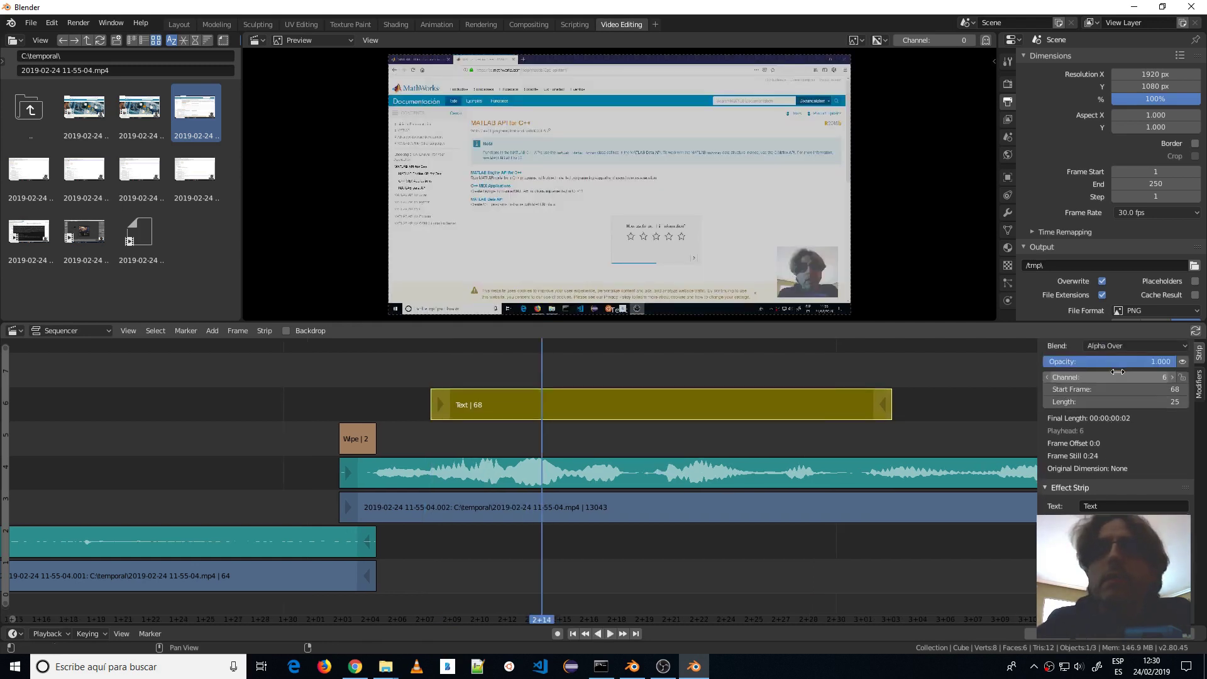
scroll(1126, 397, "up", 2)
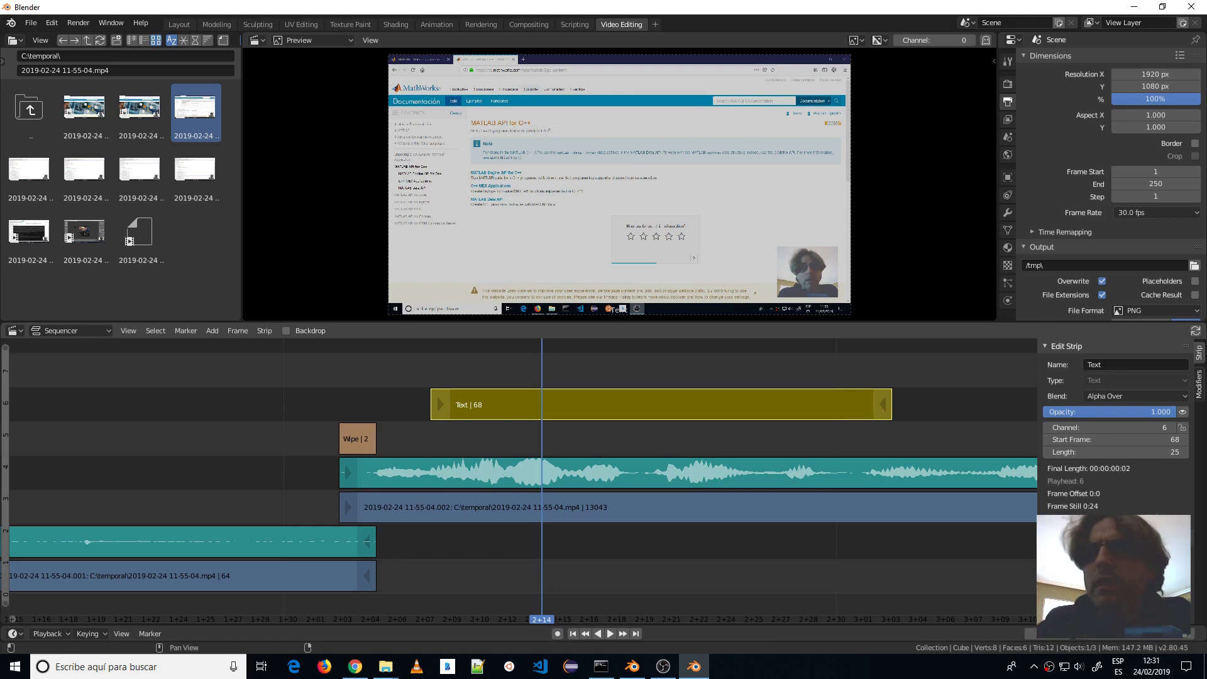
key("Return")
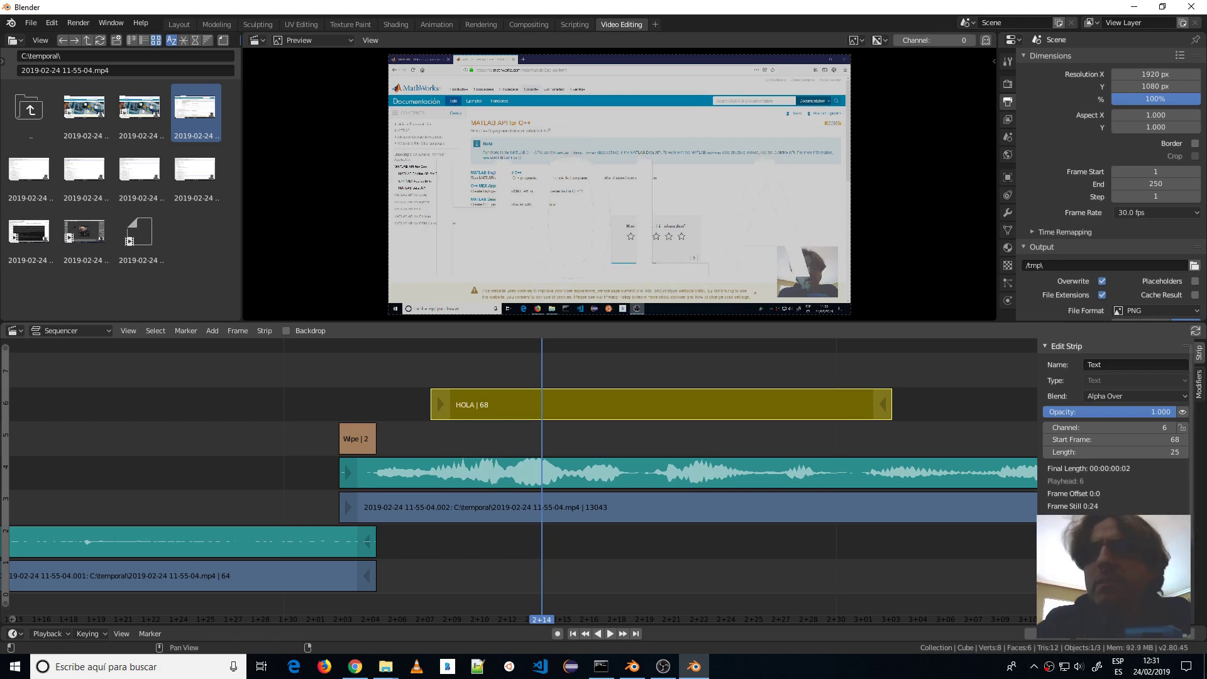
Make the HOLA text saturated red and bring up the font browser
left_click(1123, 463)
left_click(1124, 478)
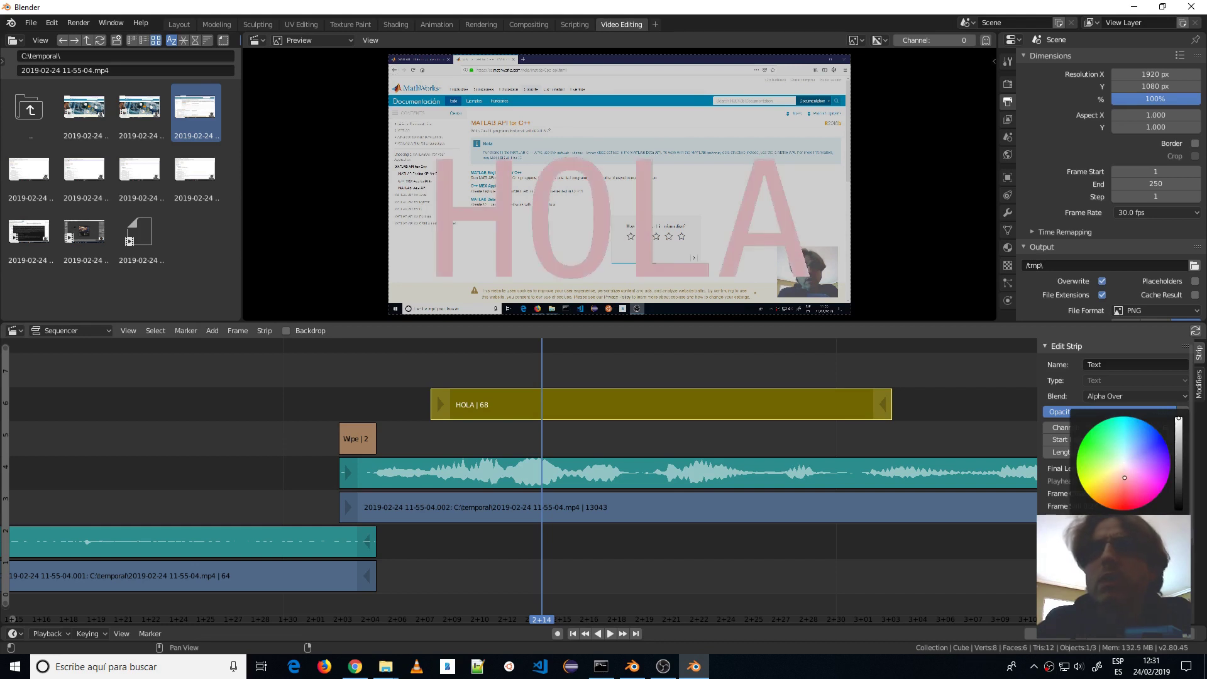
left_click_drag(1125, 478, 1126, 504)
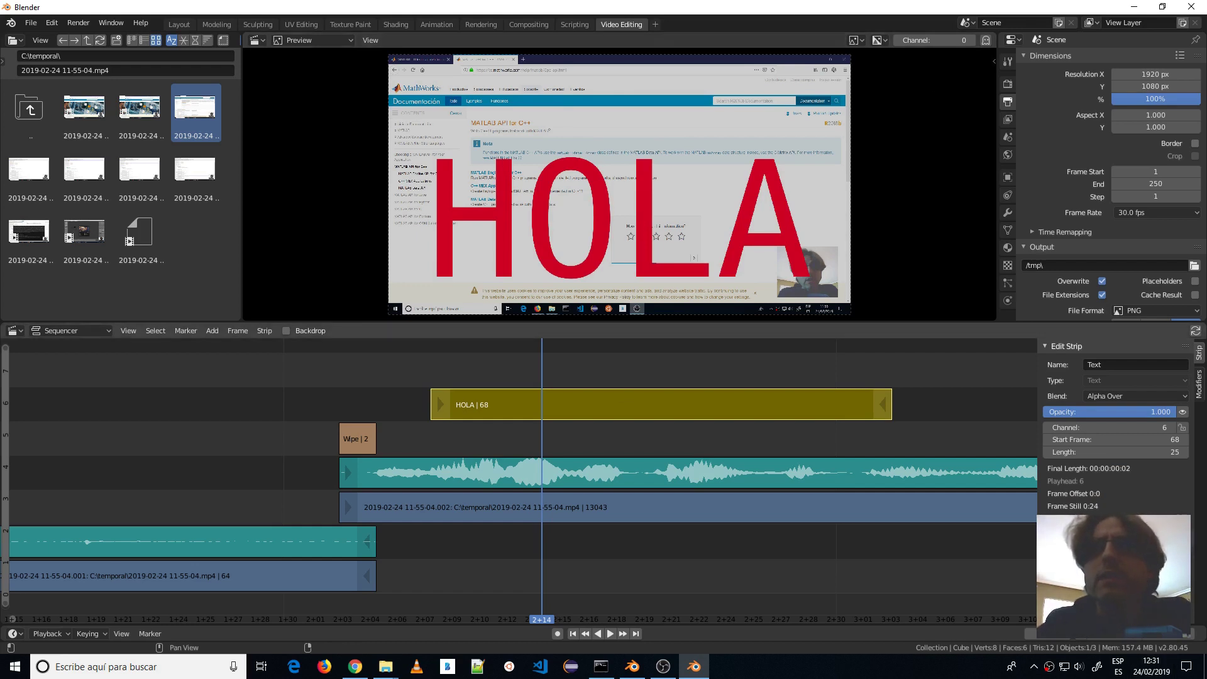
left_click(1181, 566)
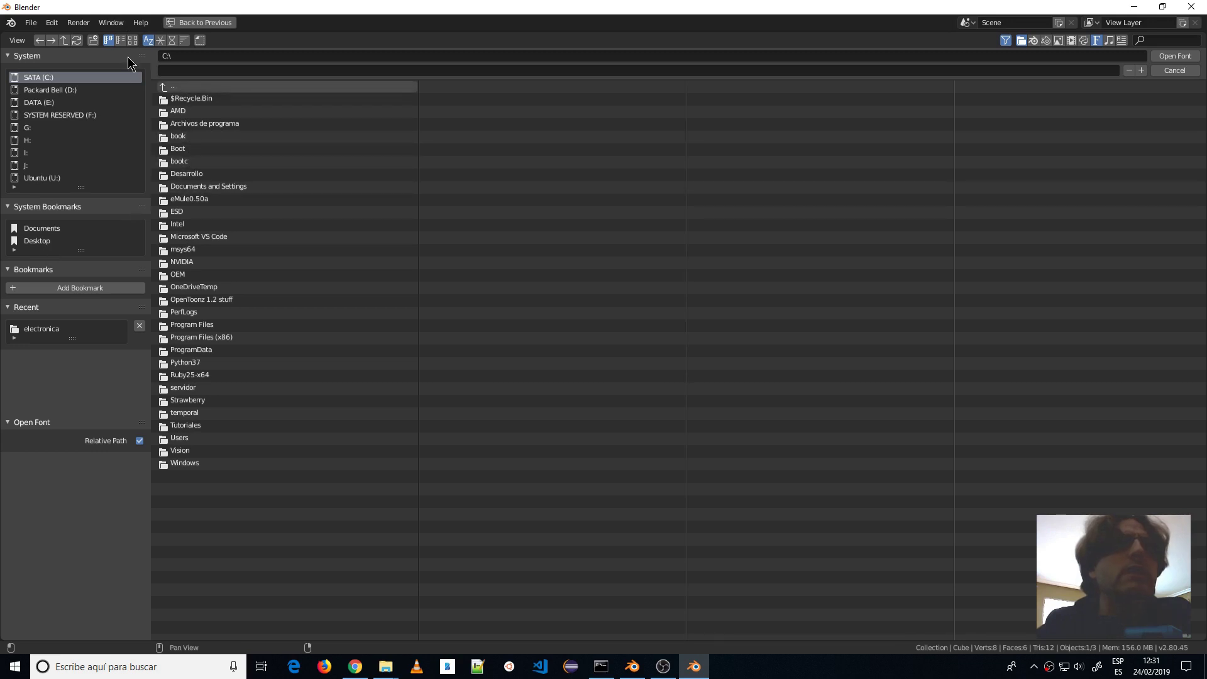
Load Roboto-Thin.ttf from C:\Tutoriales\fuentes as the HOLA text font
left_click(194, 430)
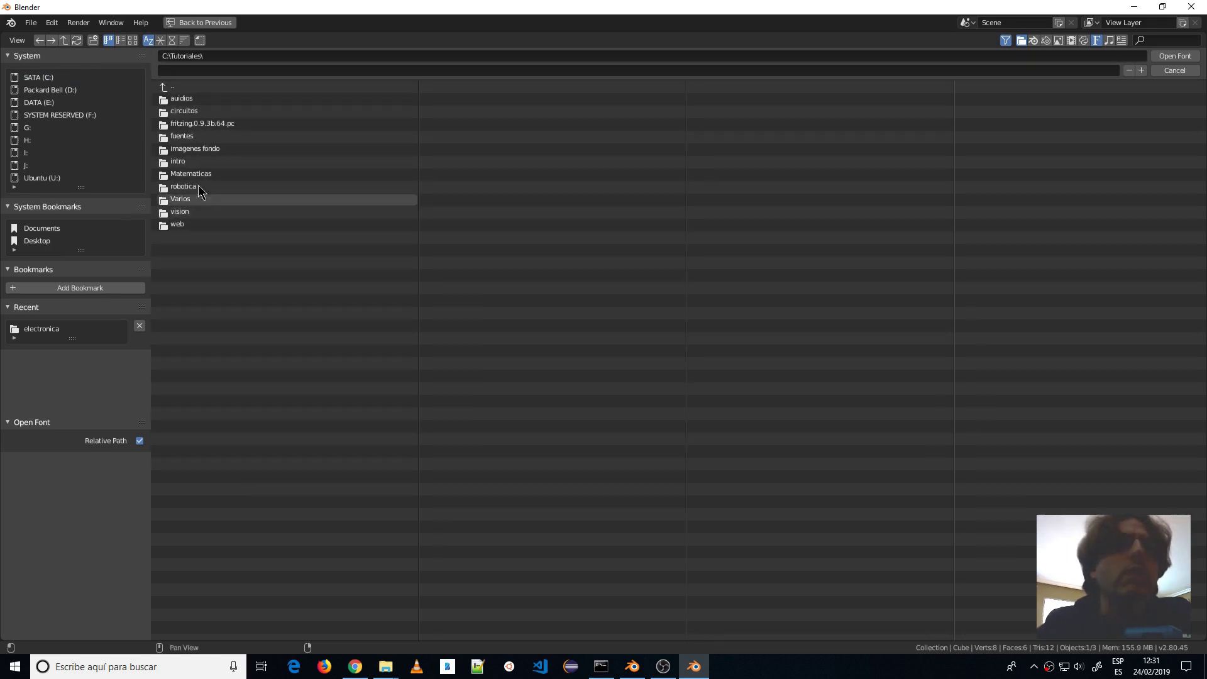
left_click(189, 138)
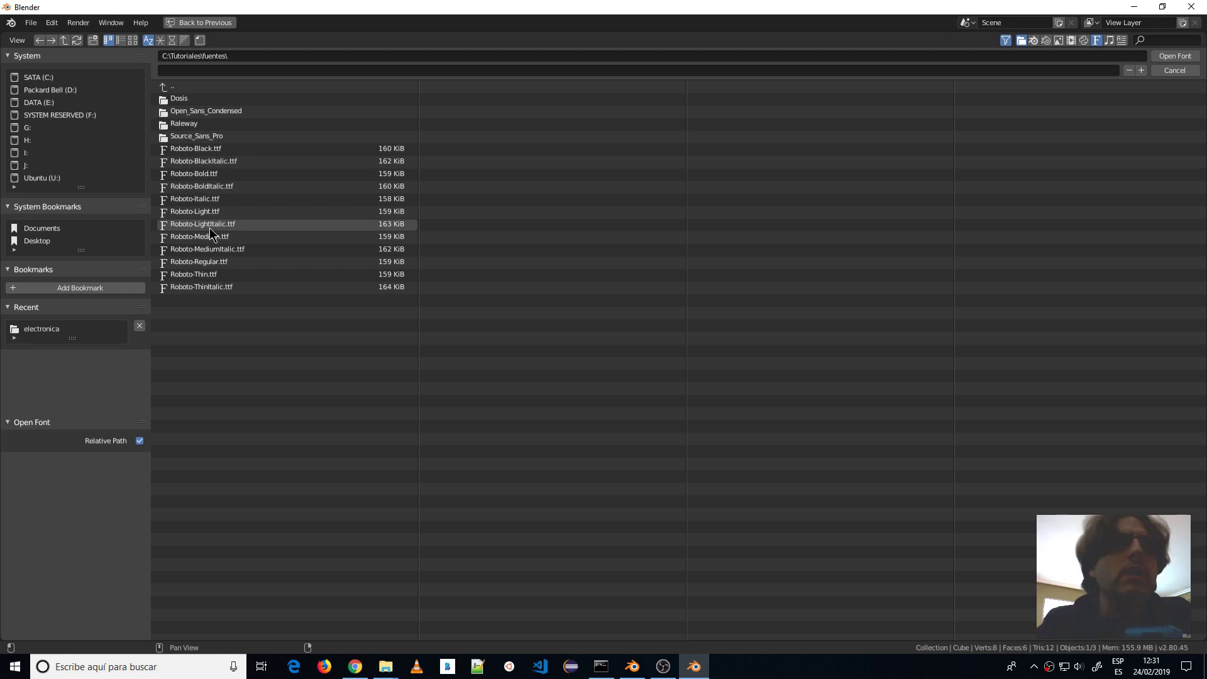
left_click(198, 276)
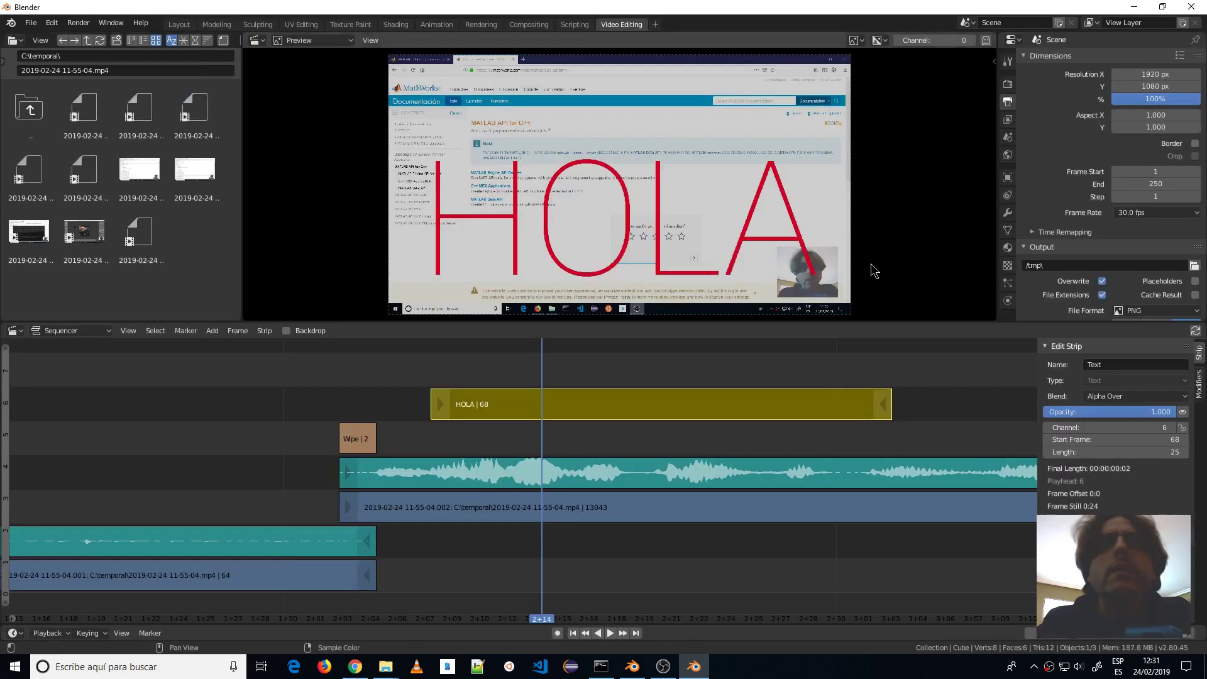
key("Return")
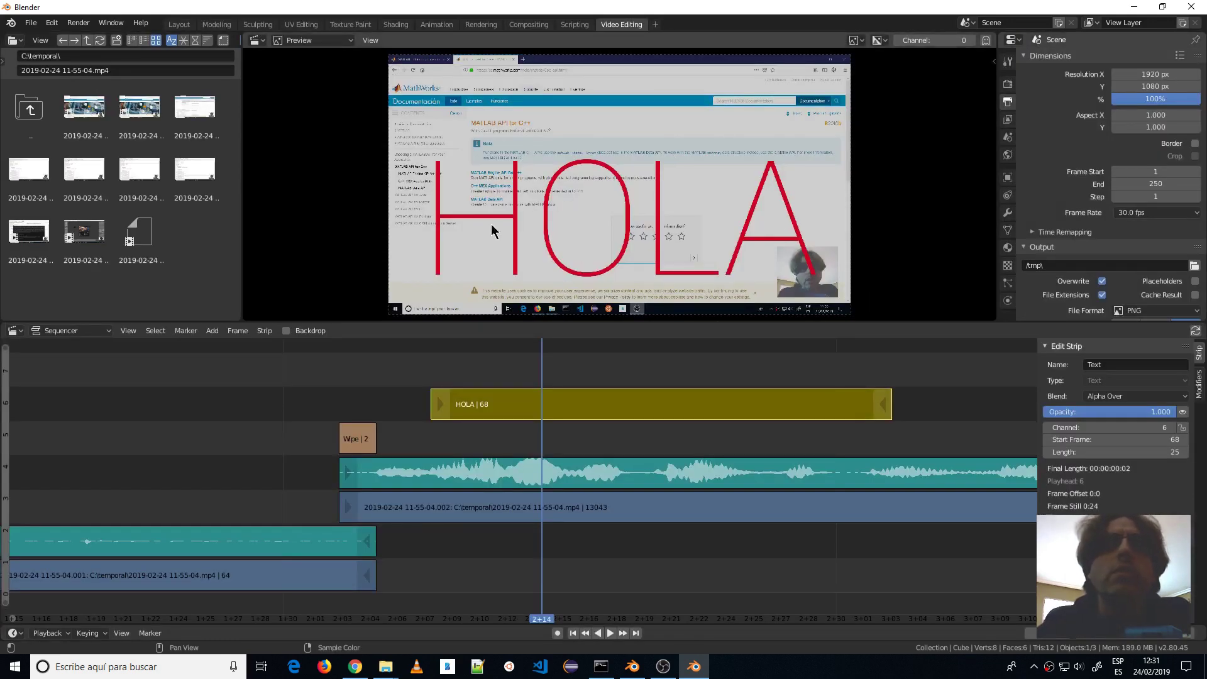
scroll(1116, 428, "down", 2)
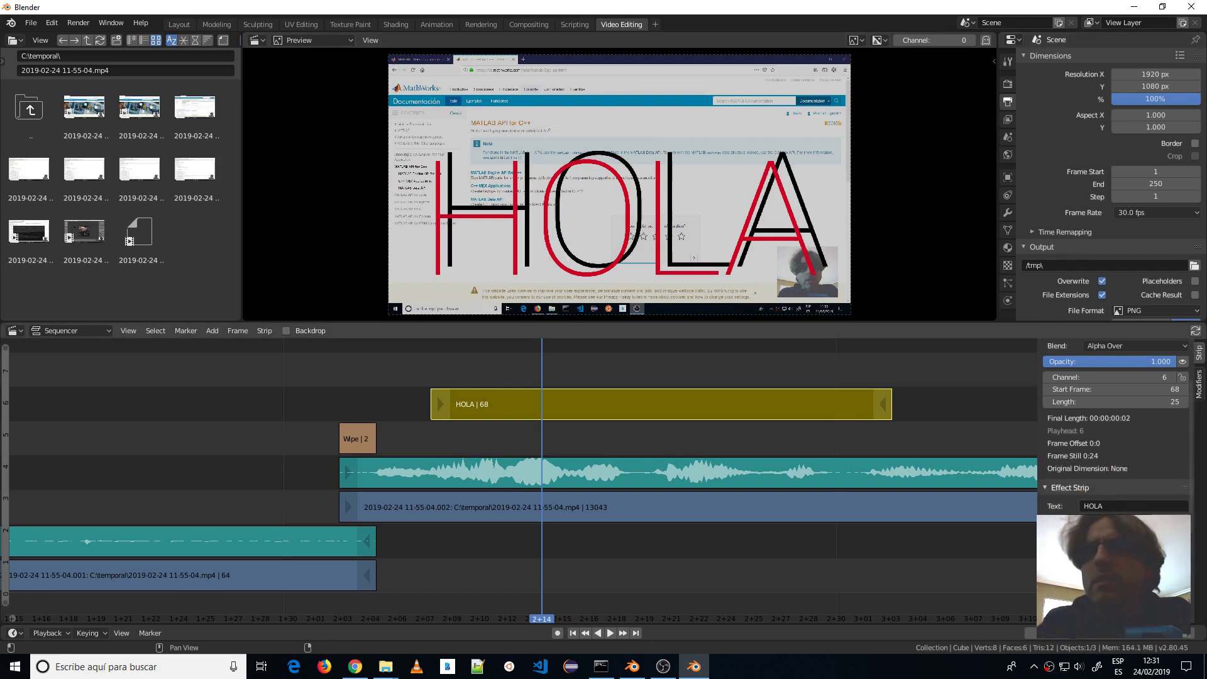
scroll(1116, 427, "down", 1)
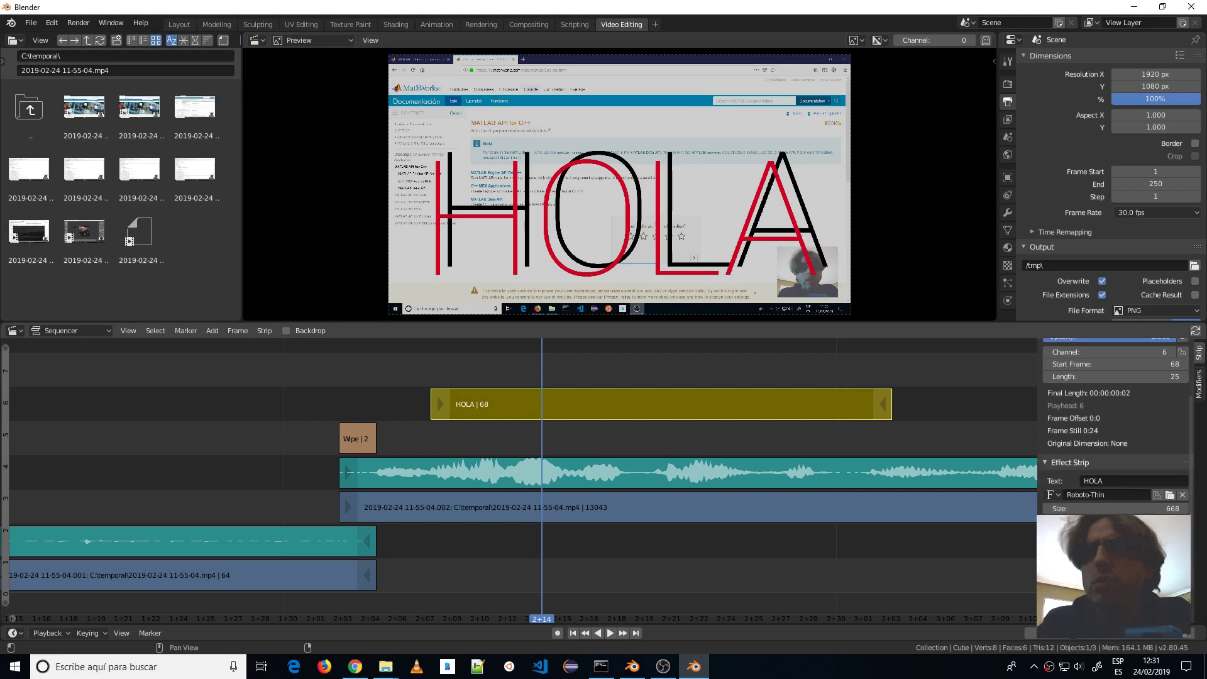
scroll(1116, 428, "down", 1)
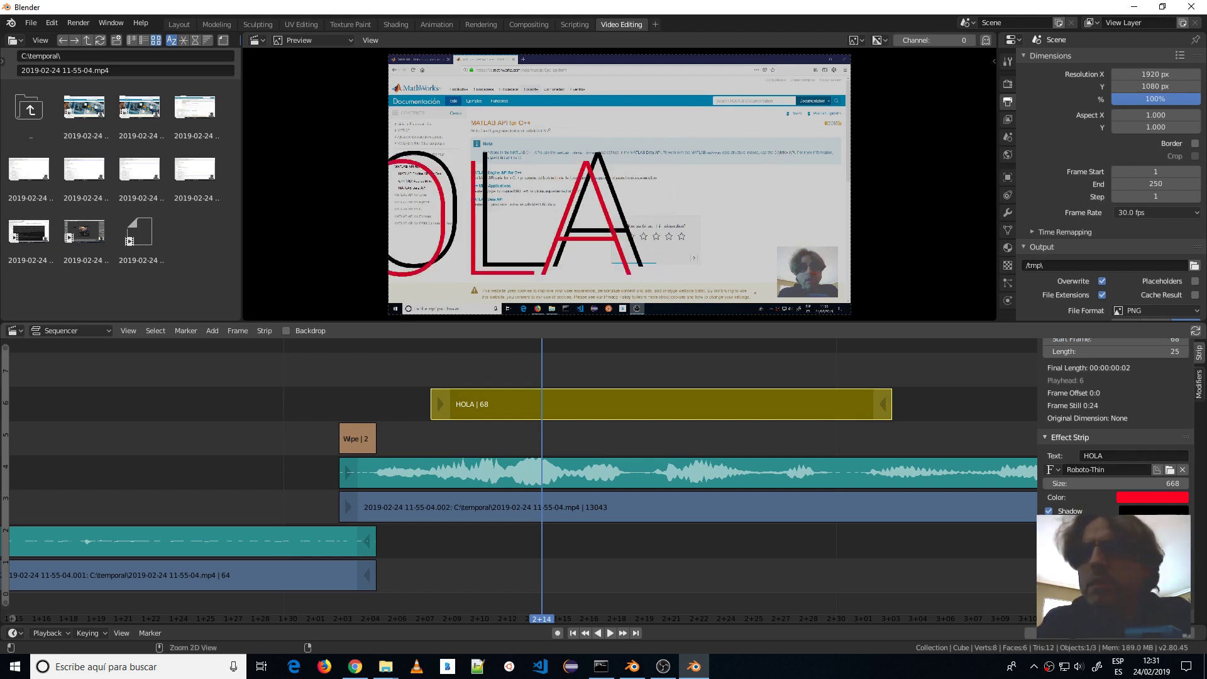
key("ctrl+z")
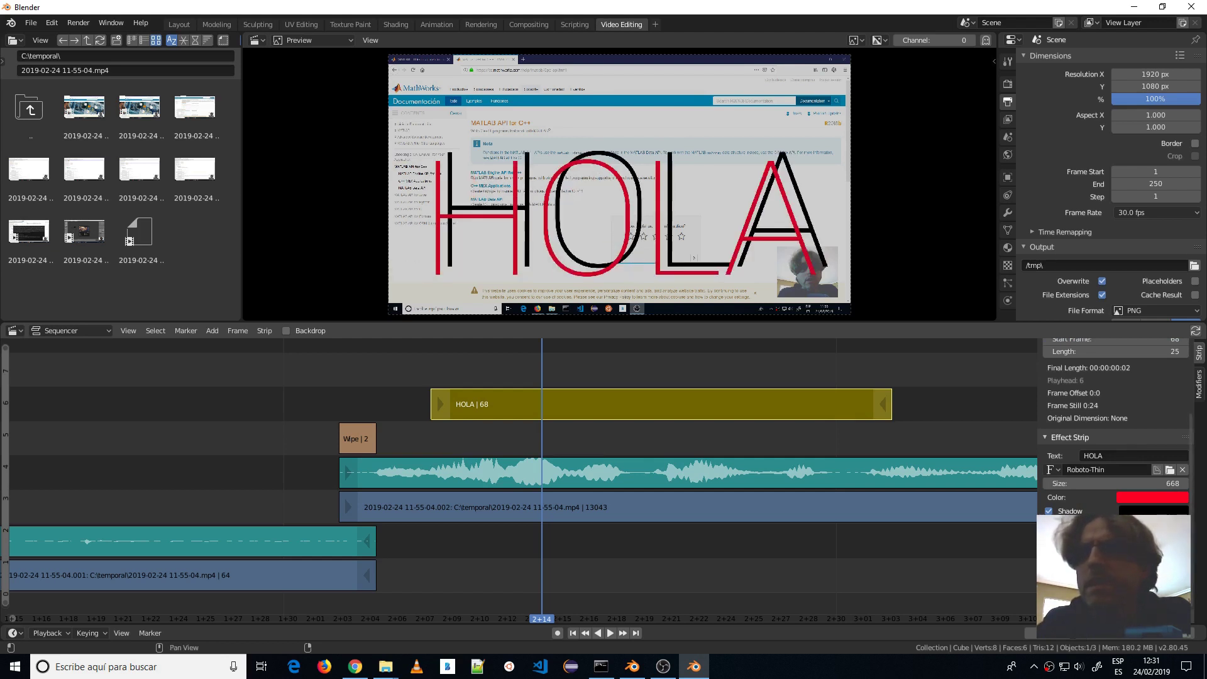
scroll(1119, 554, "up", 1)
scroll(1119, 554, "down", 1)
left_click(1119, 553)
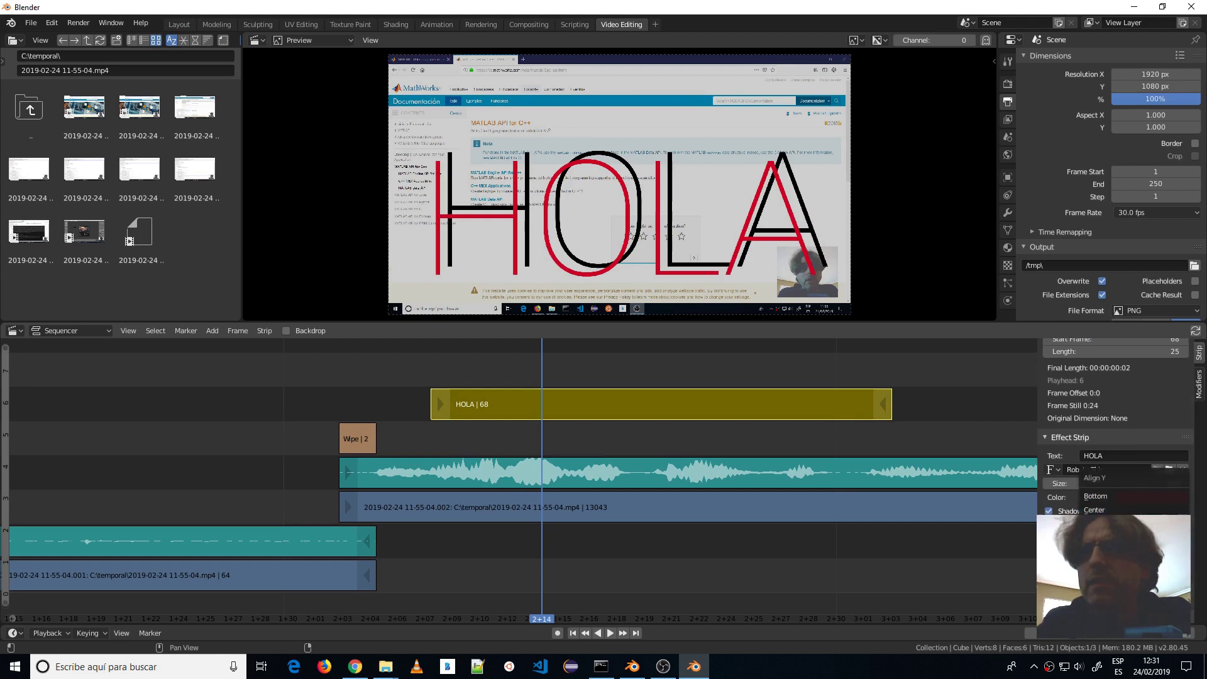
left_click(1064, 482)
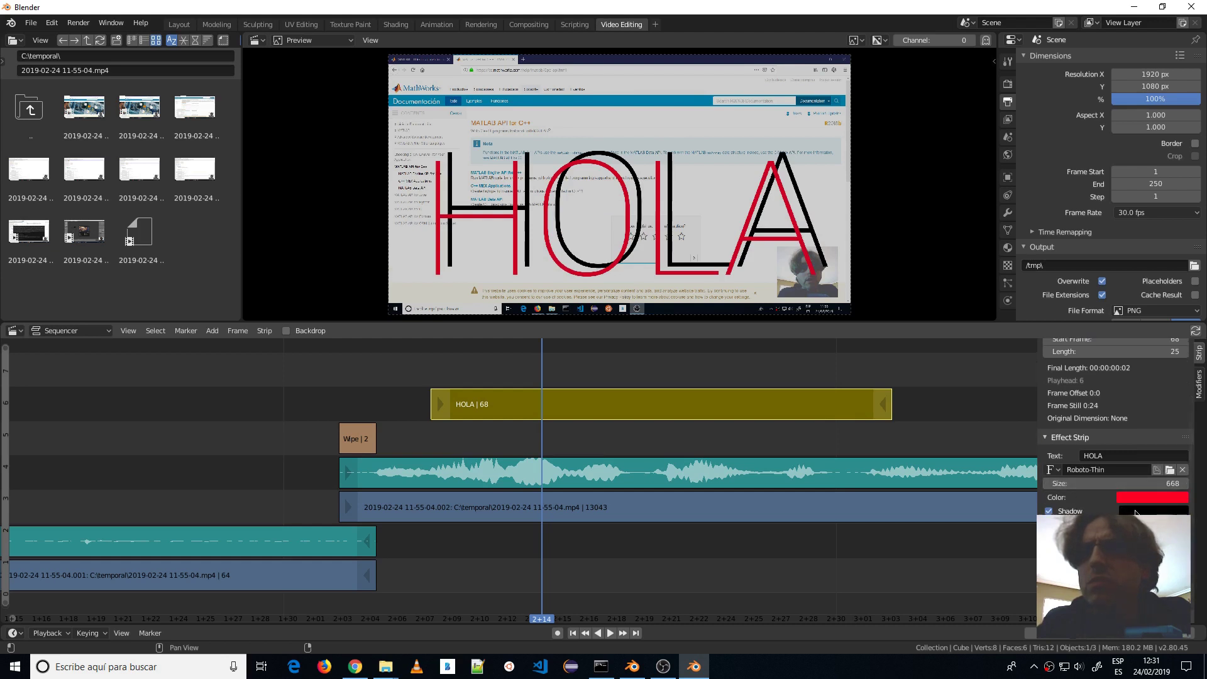
scroll(1139, 508, "down", 1)
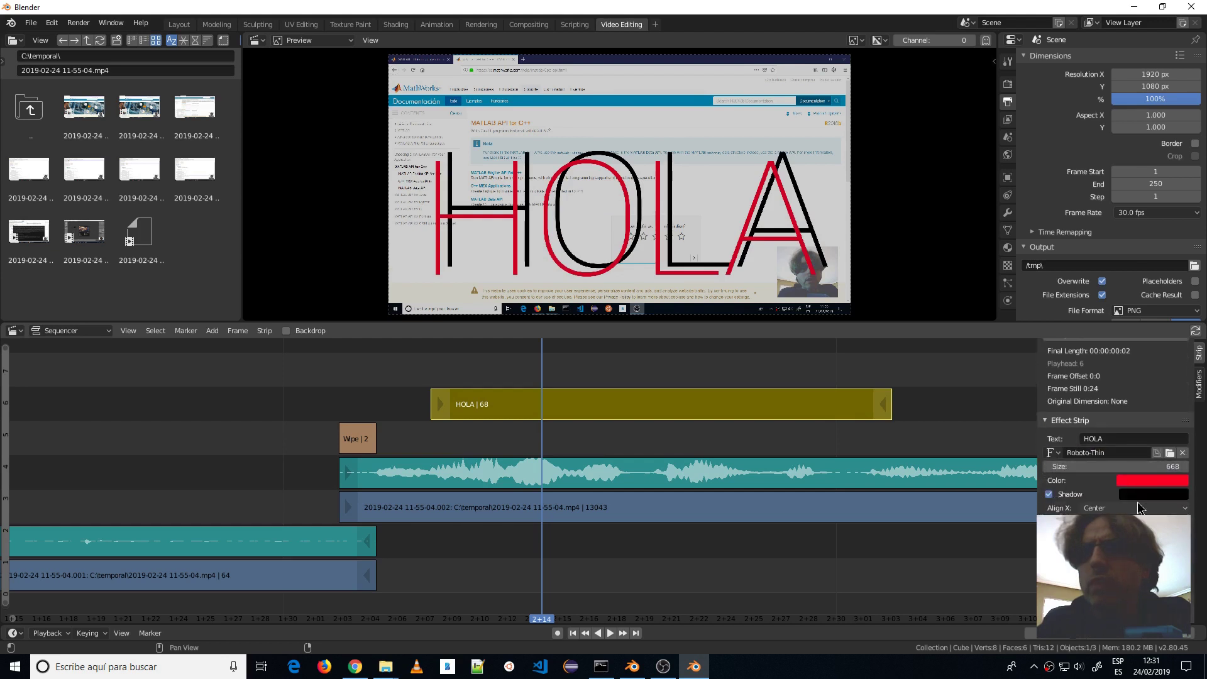
scroll(1138, 508, "up", 2)
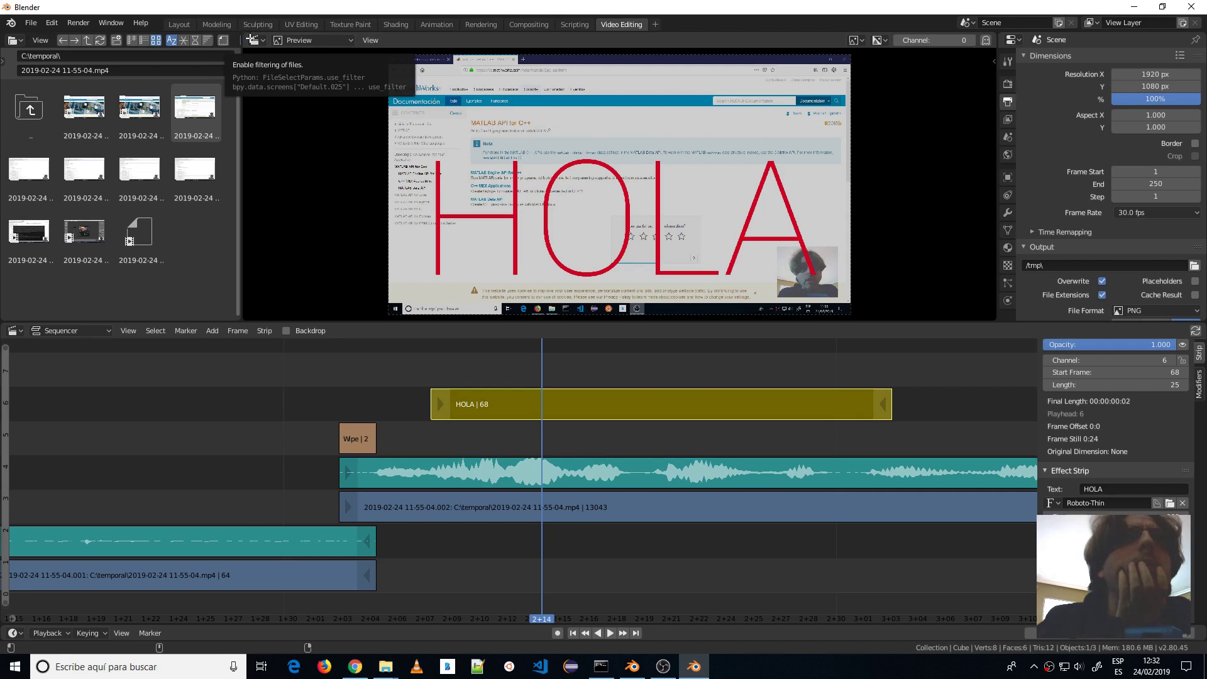
Split the preview and turn the left area into a widened Properties editor
left_click_drag(245, 50, 427, 226)
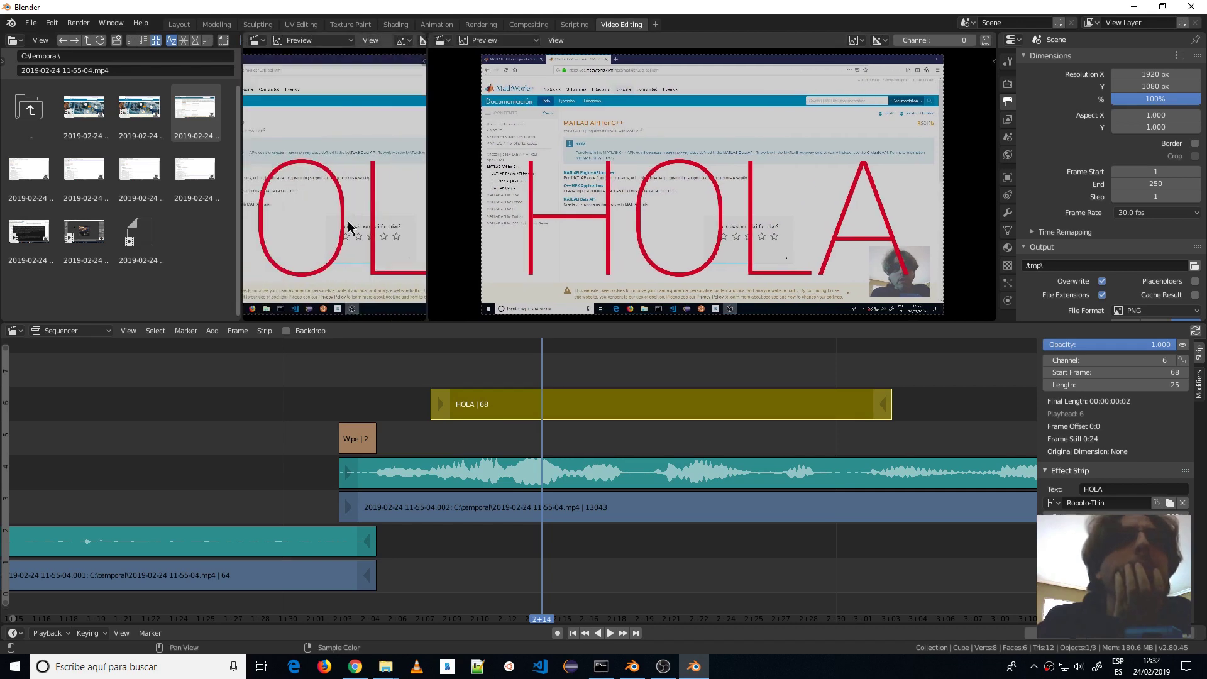
left_click(256, 41)
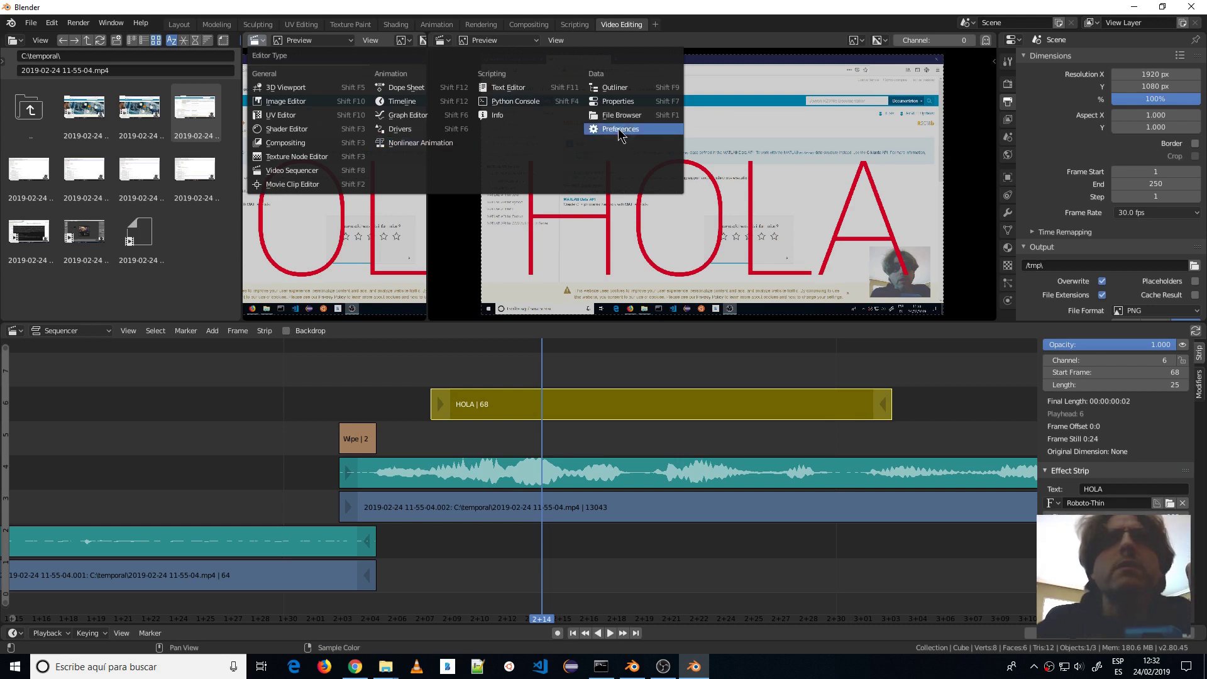
left_click(622, 103)
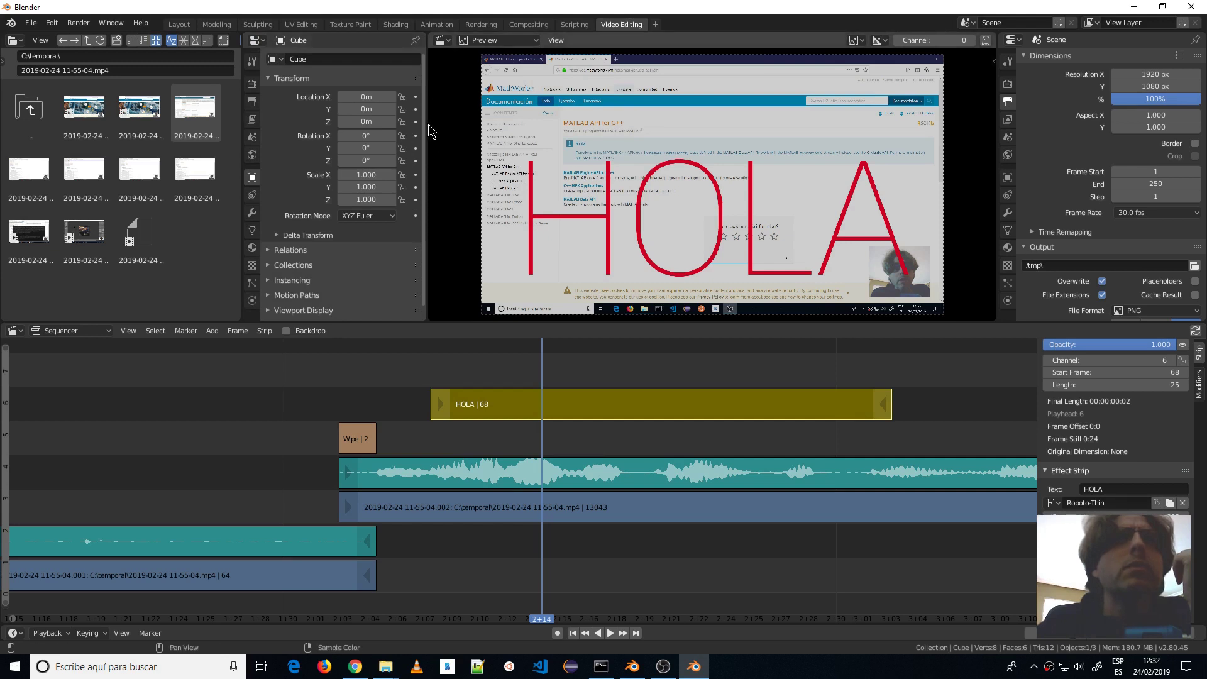
left_click(256, 40)
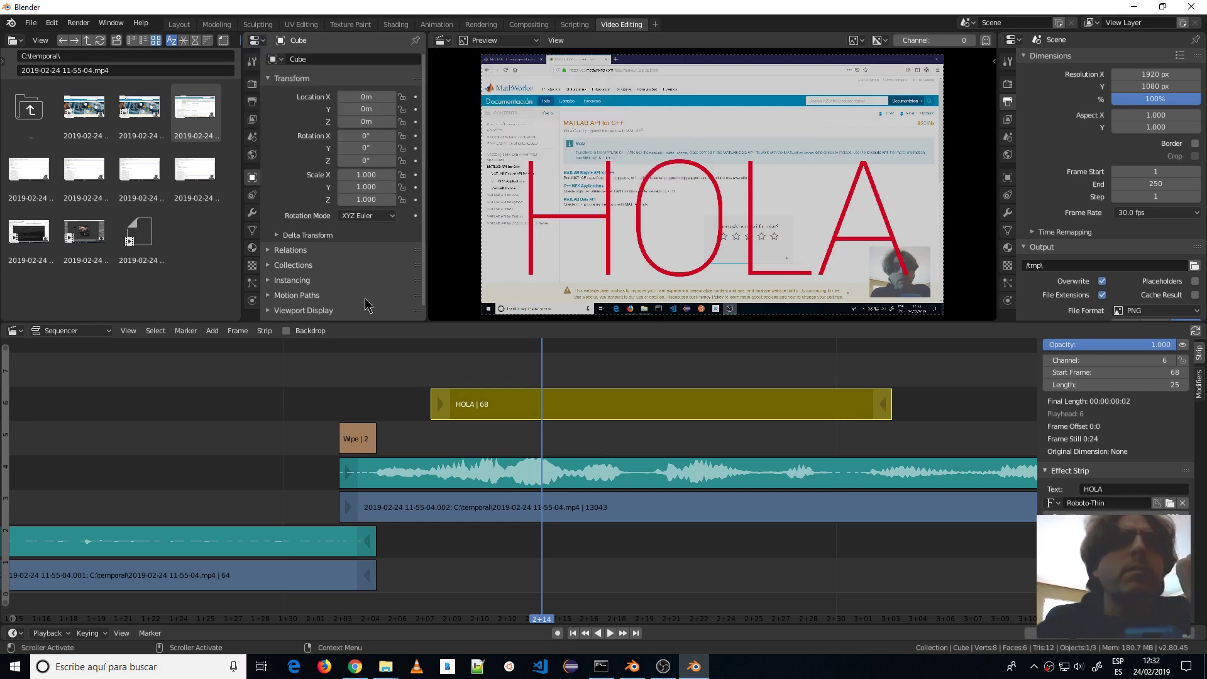
mouse_move(428, 189)
left_mouse_down()
mouse_move(615, 181)
mouse_move(546, 182)
left_mouse_up()
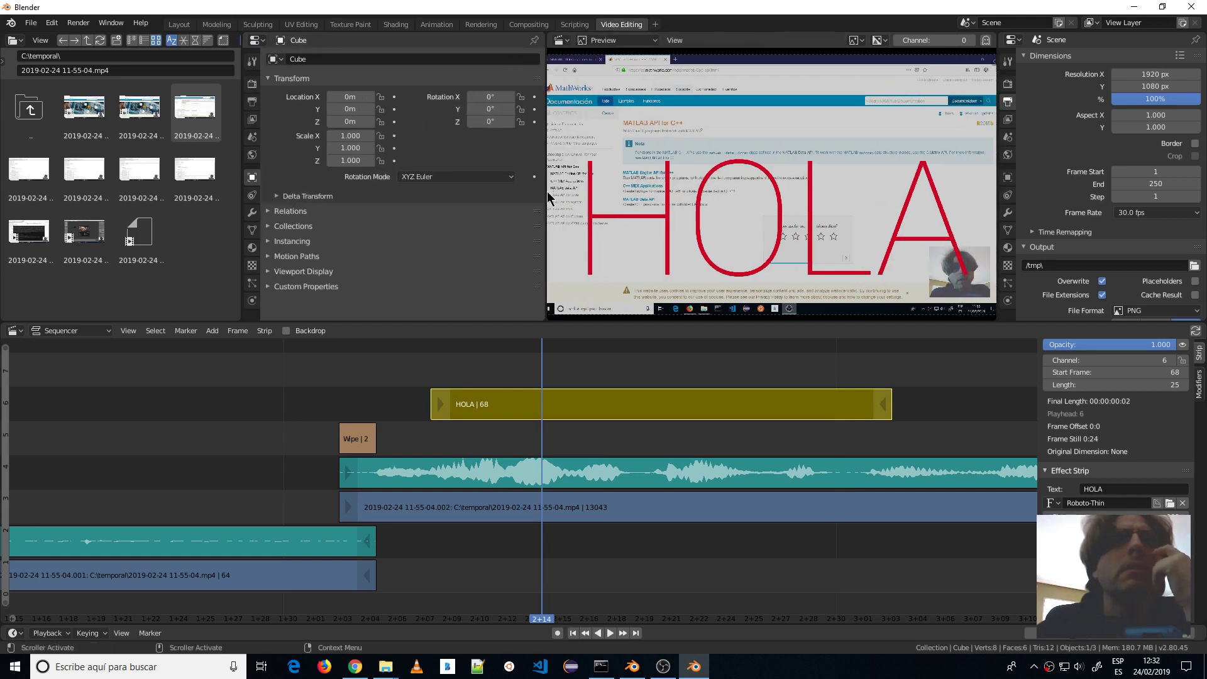
Browse the Tool, Render and View Layer tabs in the Properties editor
left_click(252, 61)
left_click(252, 84)
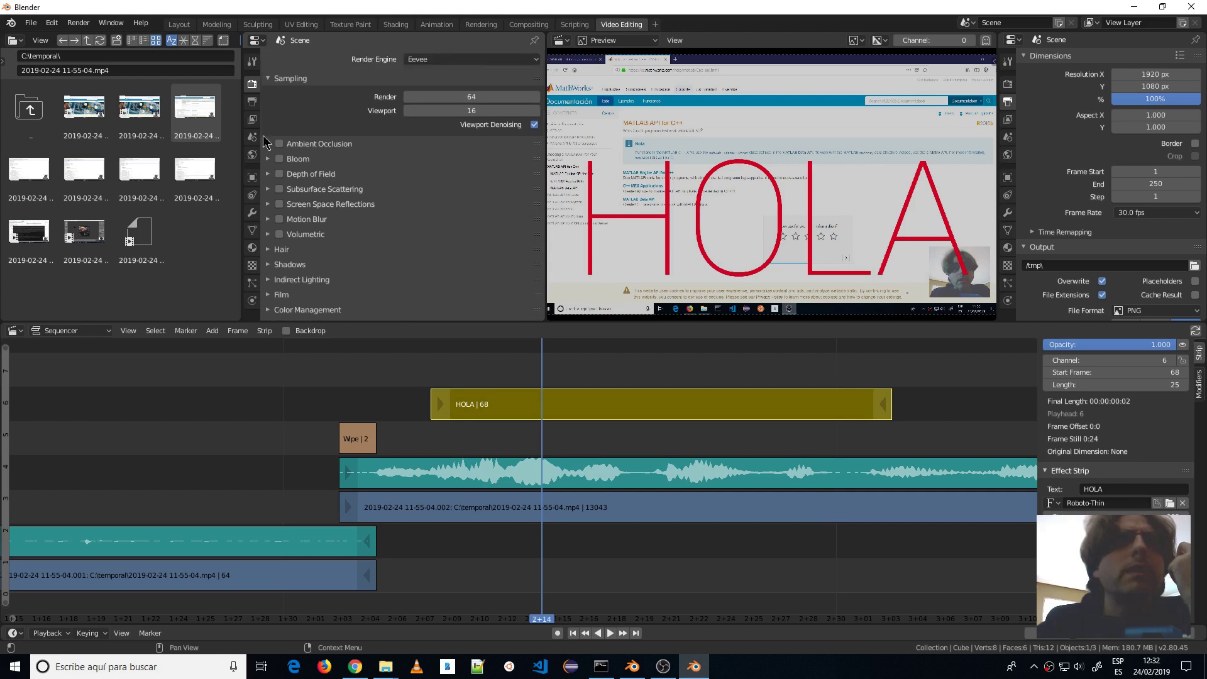
left_click(252, 119)
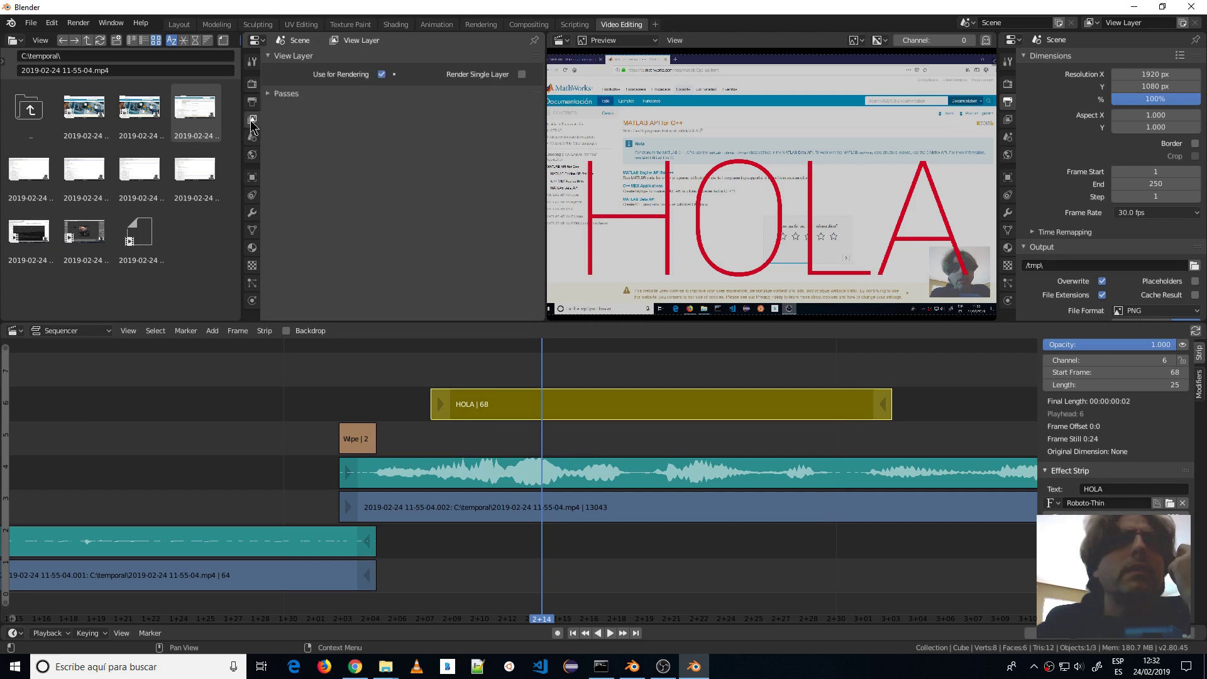
left_click(255, 40)
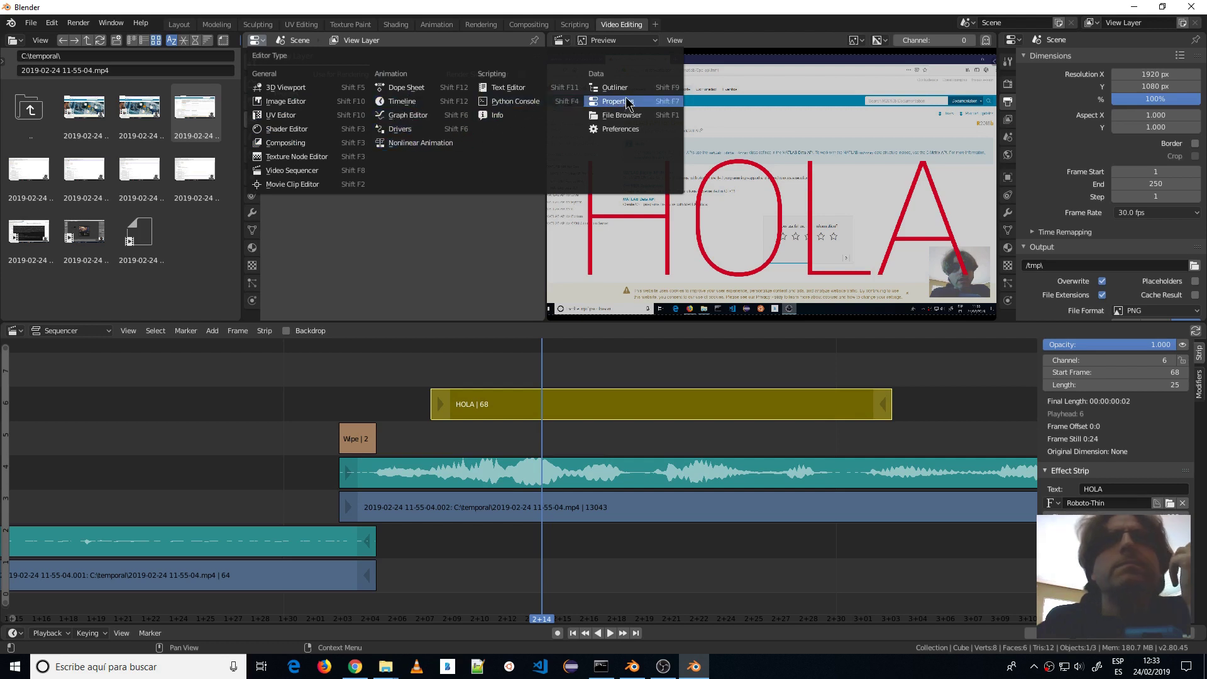
Merge the file browser into a Preferences area and show its System settings
left_click(618, 130)
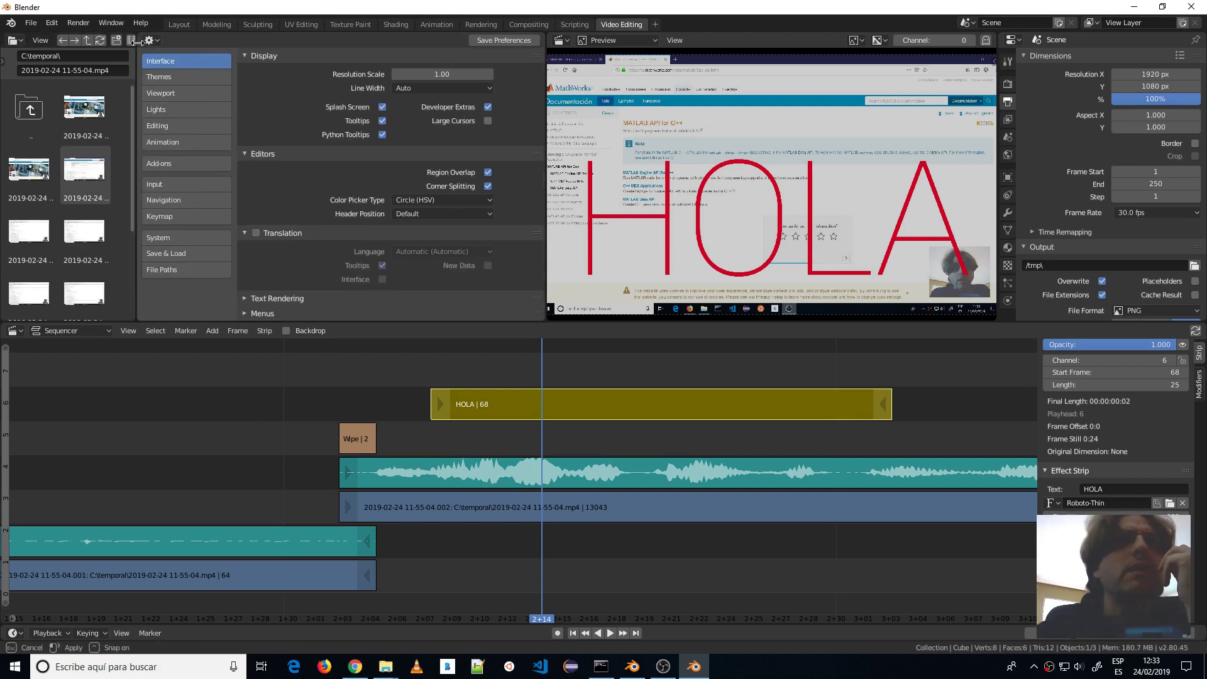
left_click_drag(241, 39, 191, 49)
right_click(190, 49)
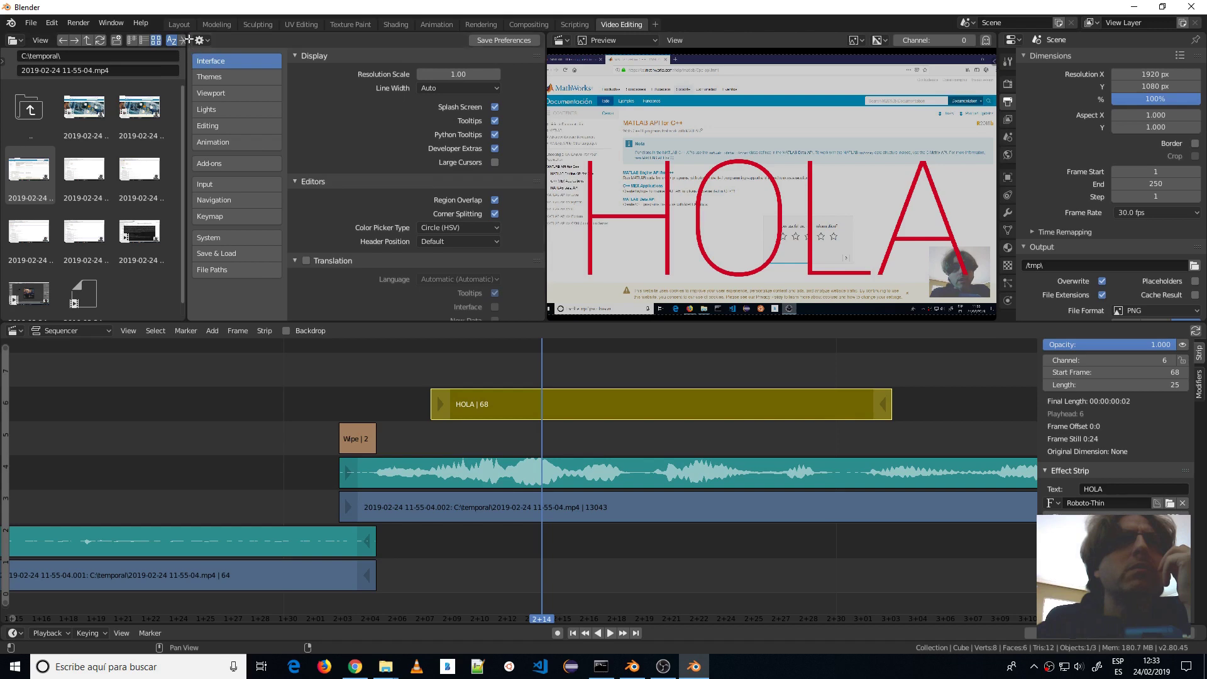
left_click(220, 75)
left_click(126, 188)
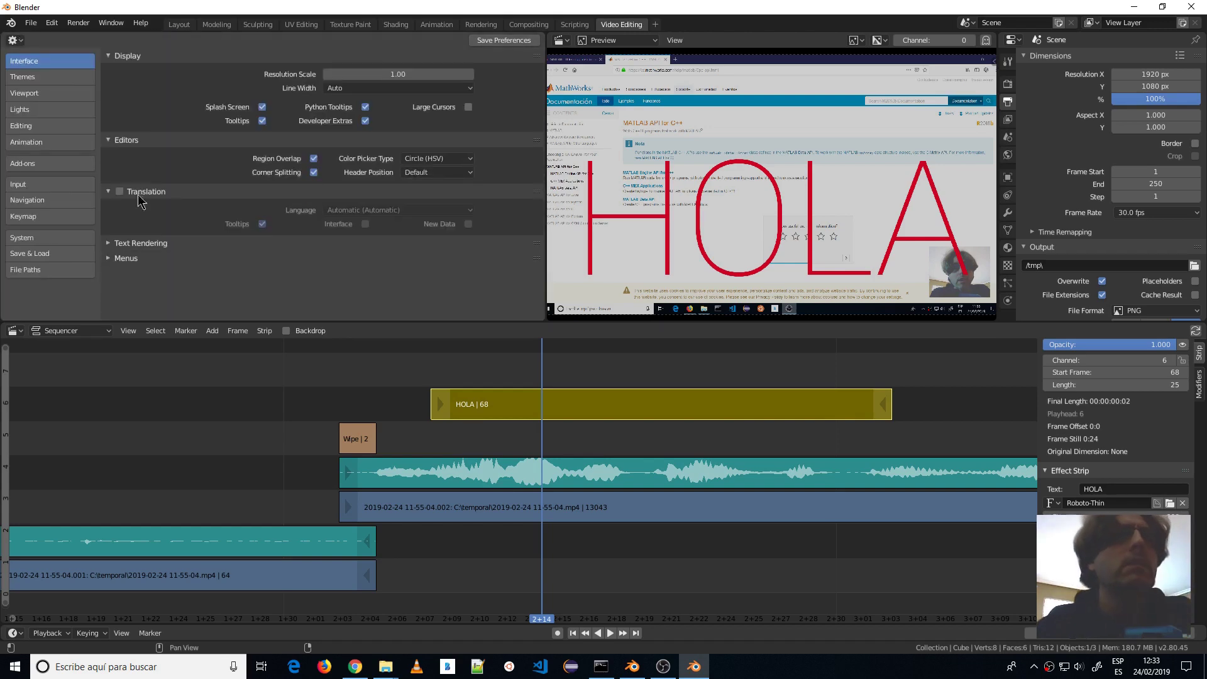
left_click(54, 239)
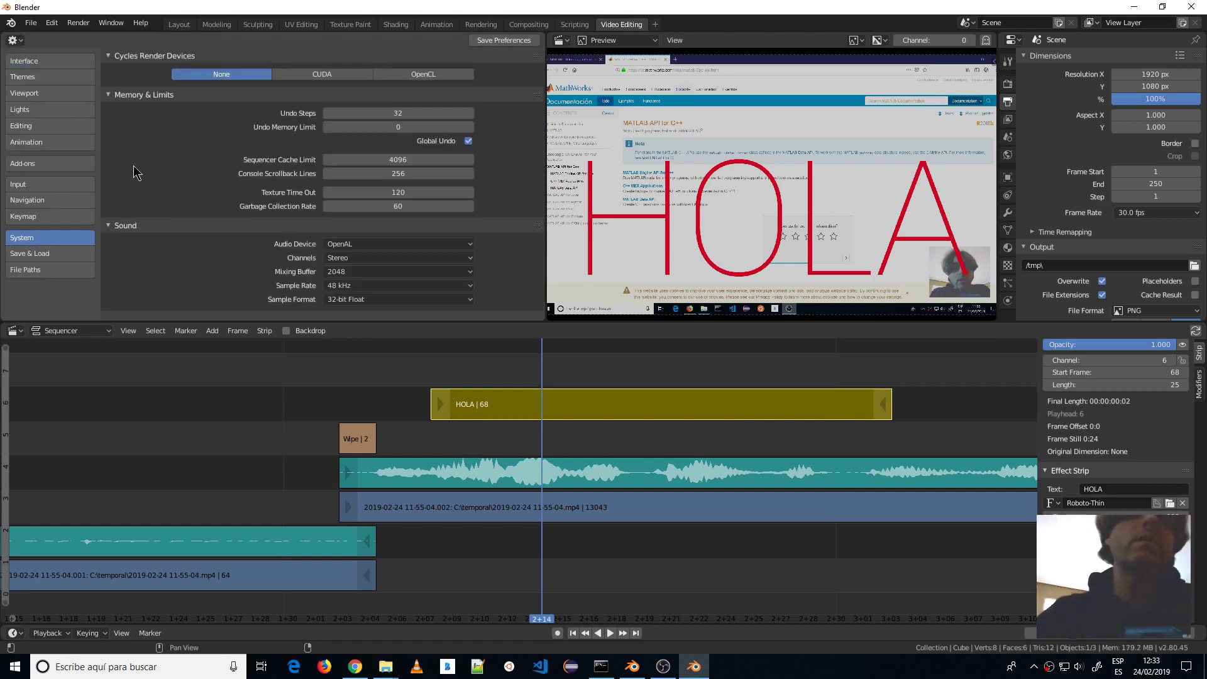
left_click(14, 40)
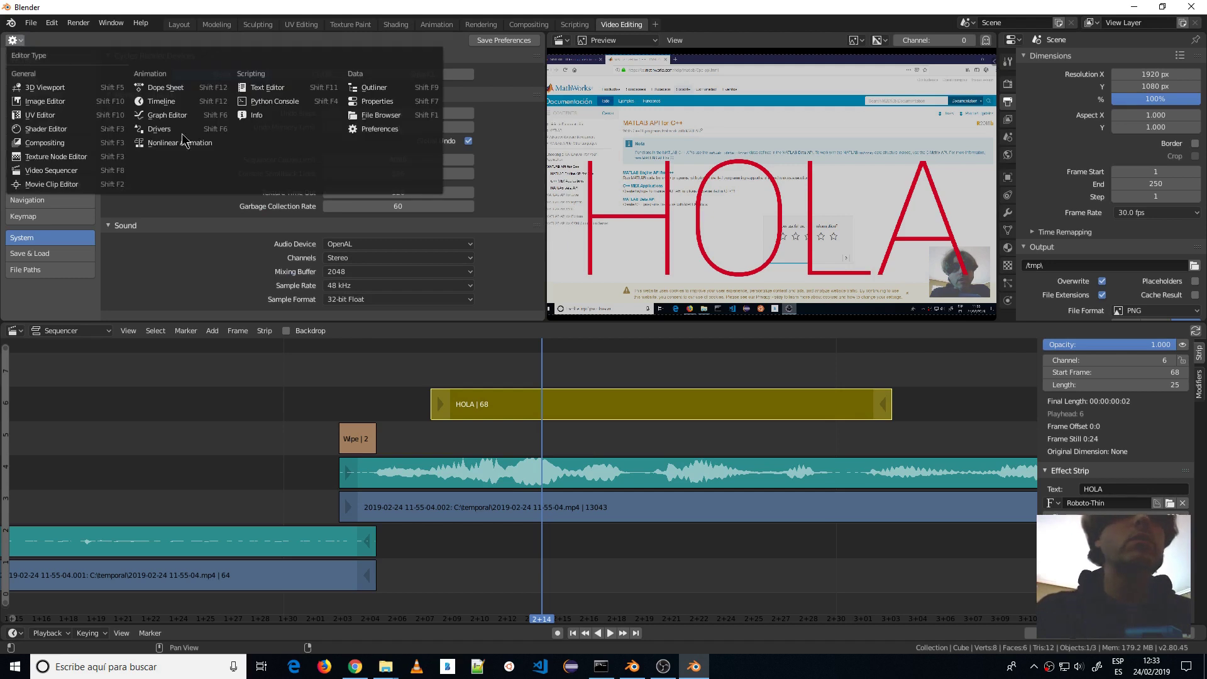
Switch the area back to Properties and browse the Render, Tool and Texture tabs
left_click(377, 101)
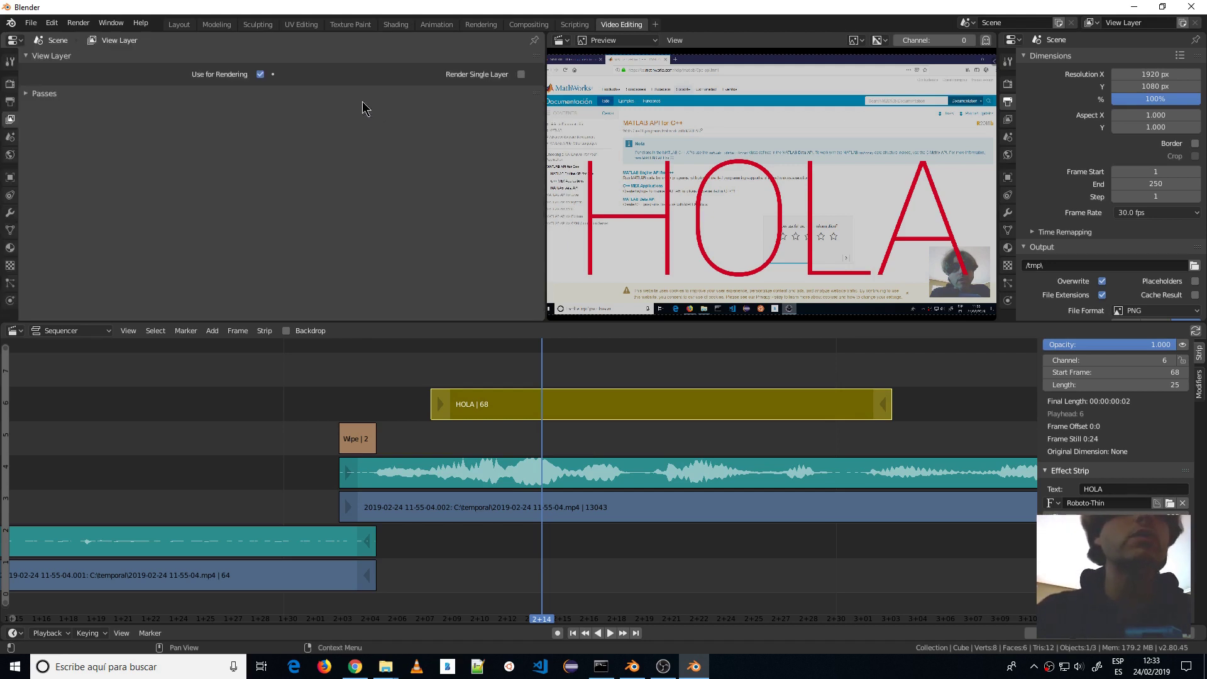
left_click(10, 84)
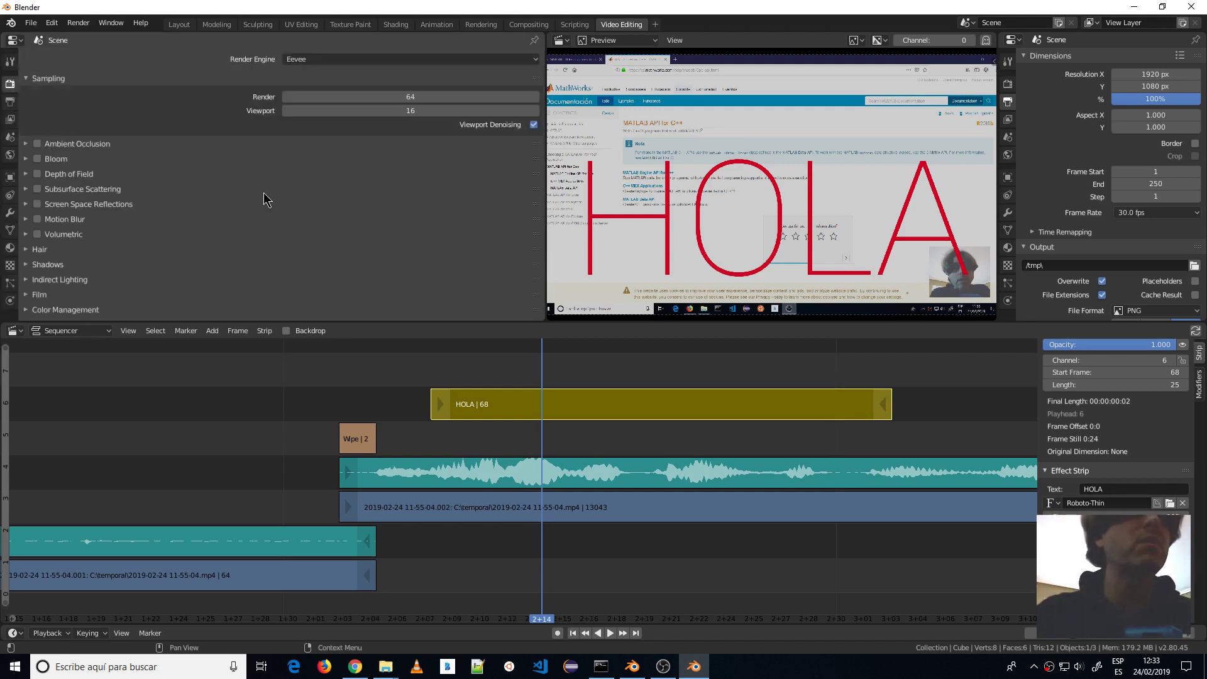
left_click(309, 59)
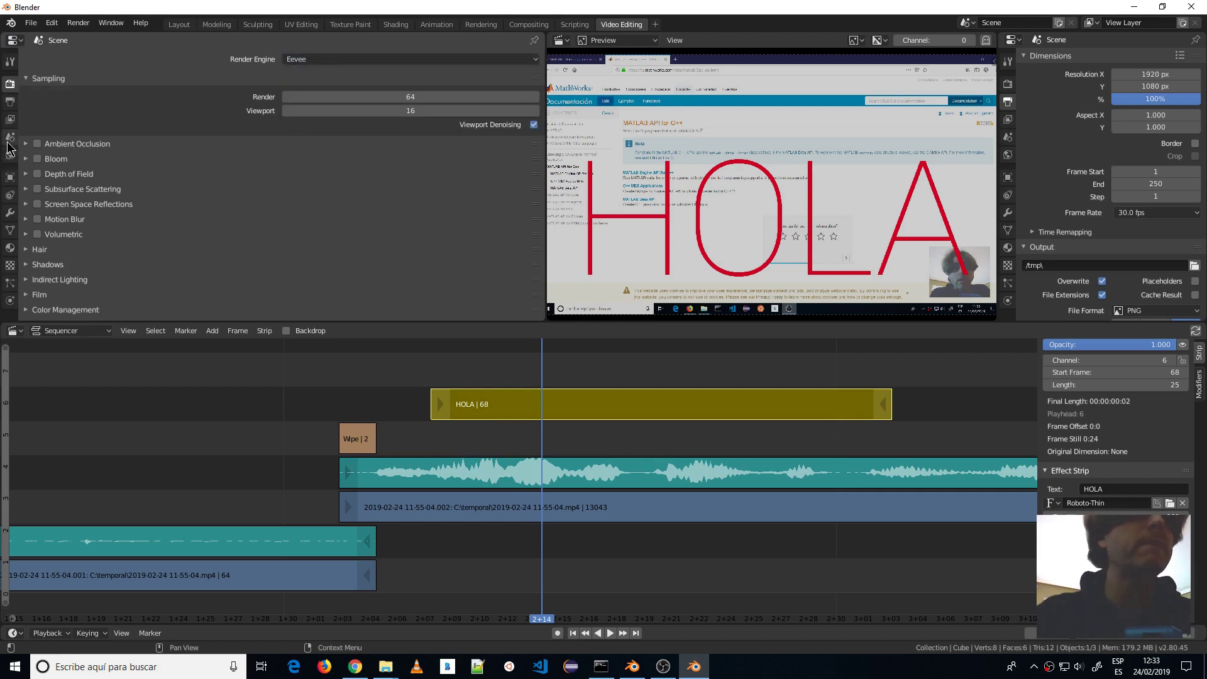
left_click(11, 63)
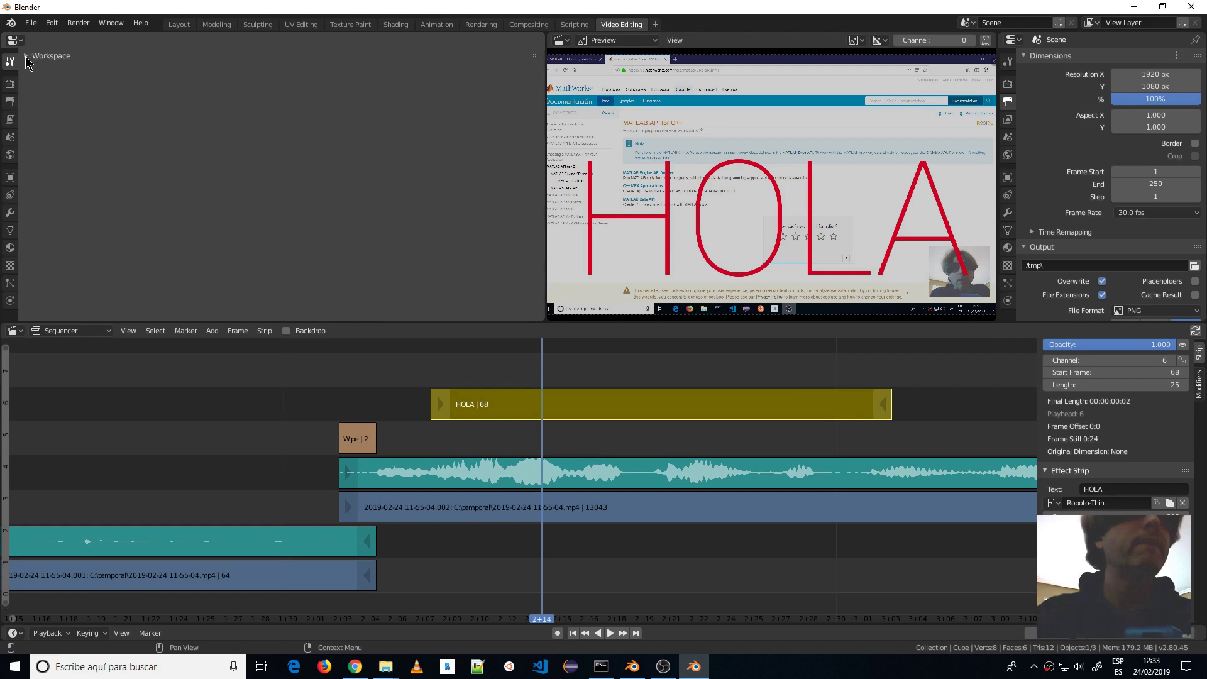
left_click(54, 59)
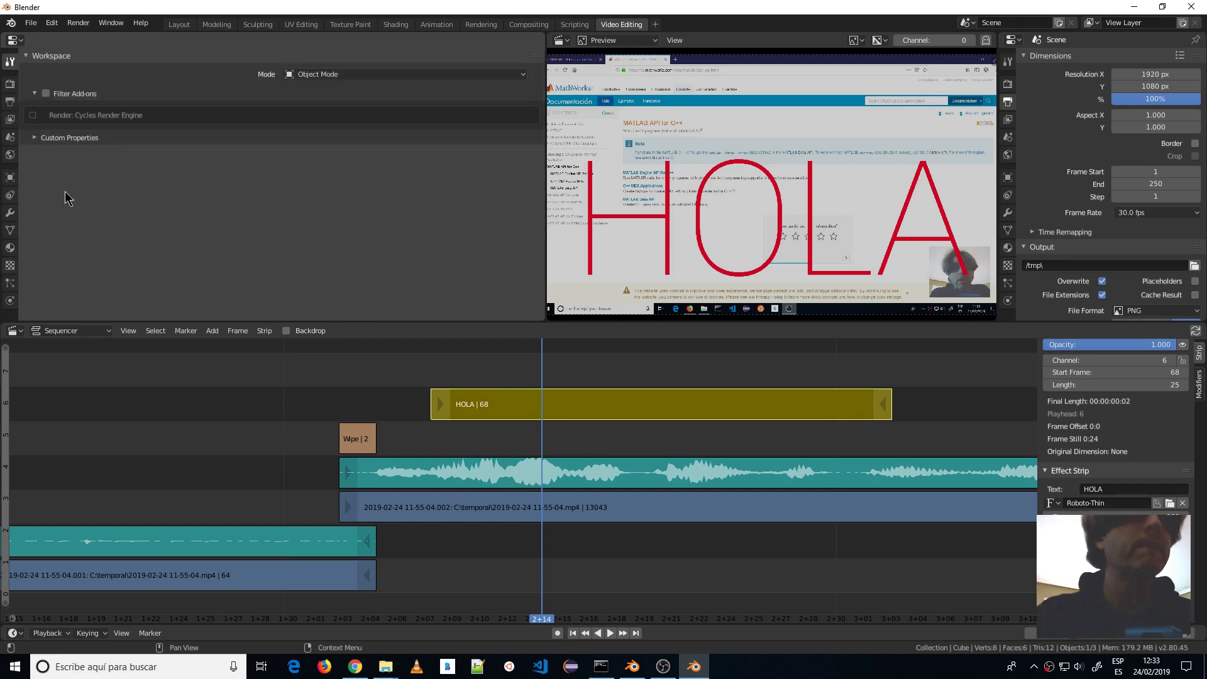
left_click(10, 267)
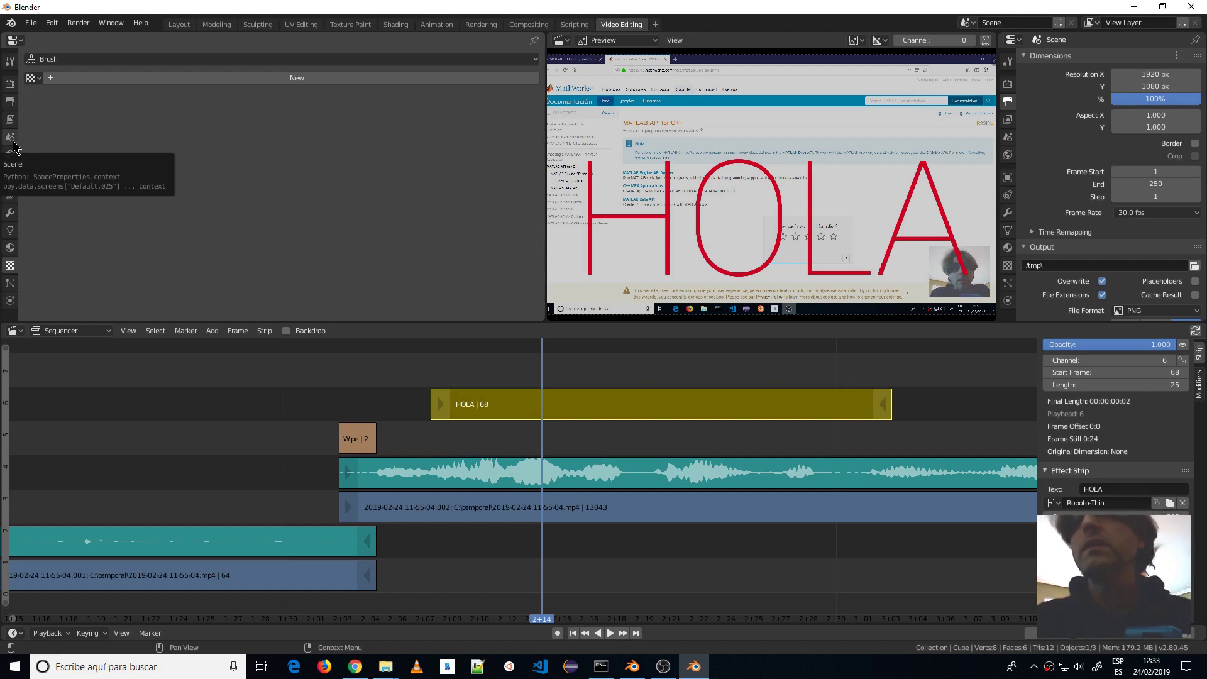
Open the Output tab showing PNG, RGBA, 8-bit depth and 15% compression
left_click(10, 101)
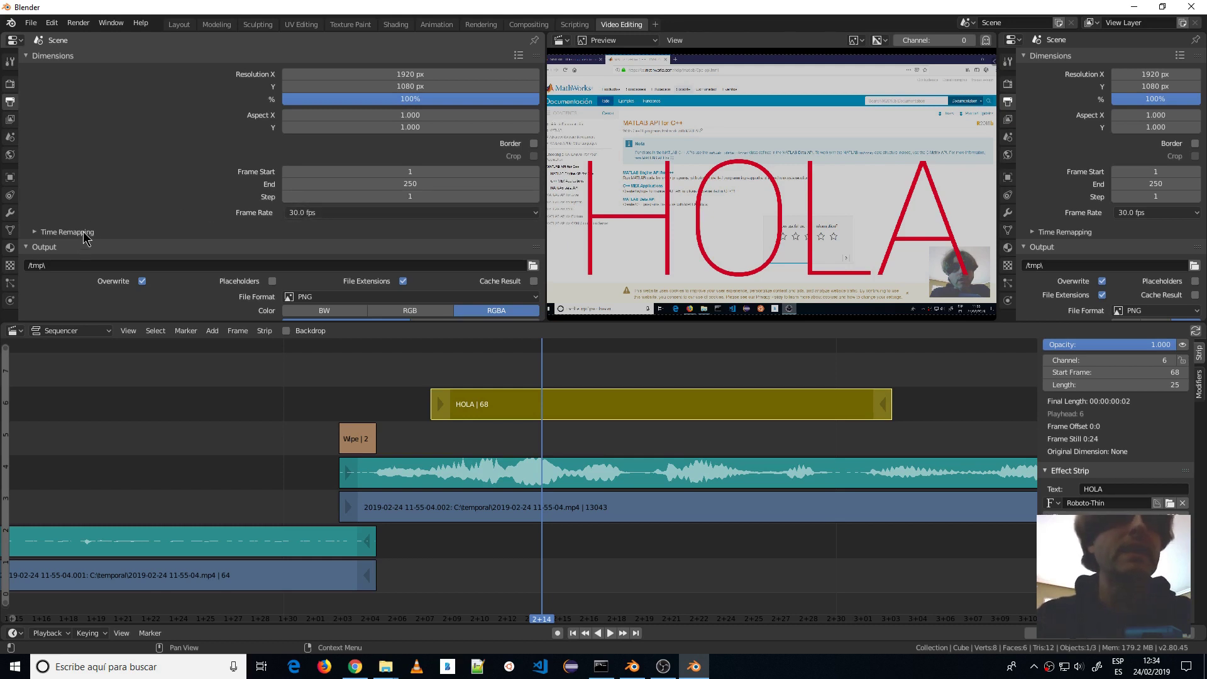
scroll(84, 239, "down", 2)
scroll(83, 239, "down", 1)
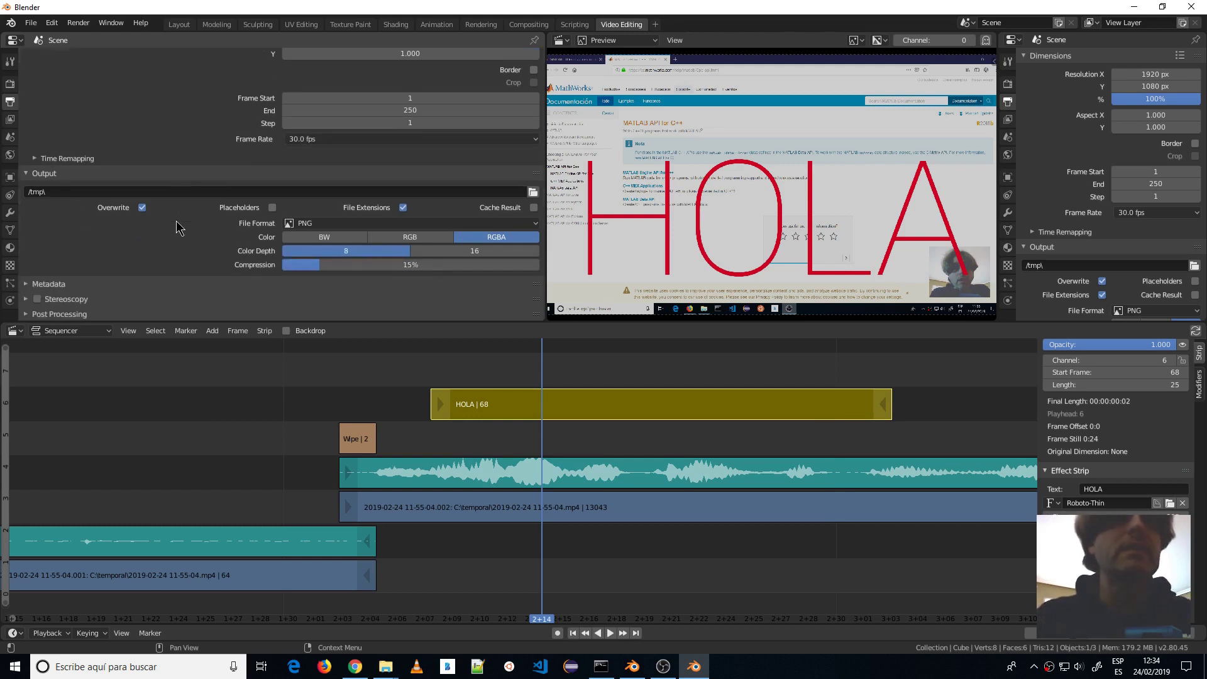
Set the render output to FFmpeg video with an MPEG-4 container
left_click(537, 223)
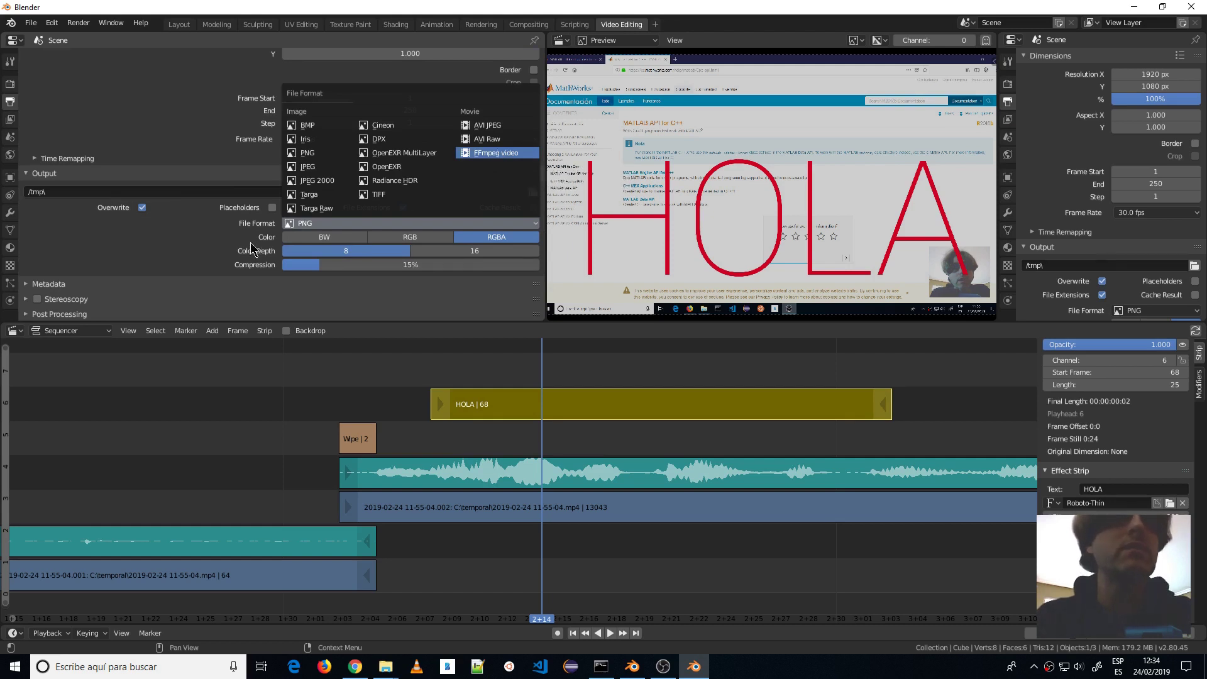
left_click(497, 153)
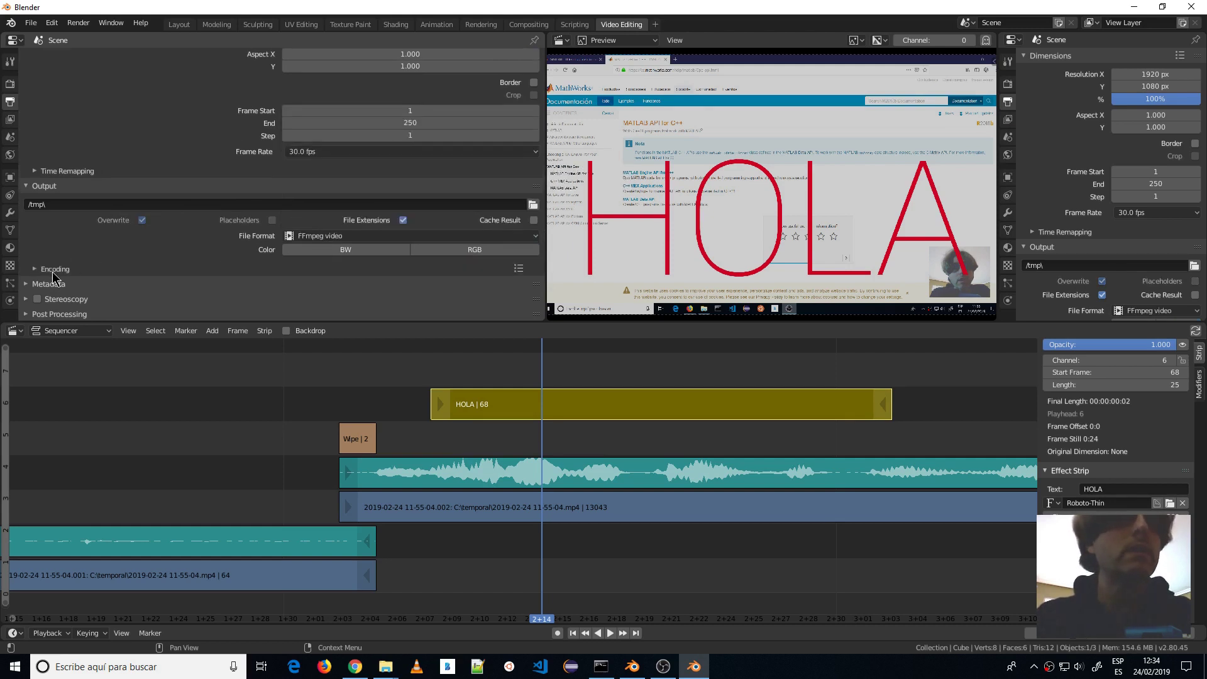
left_click(56, 270)
scroll(164, 258, "down", 3)
left_click(325, 217)
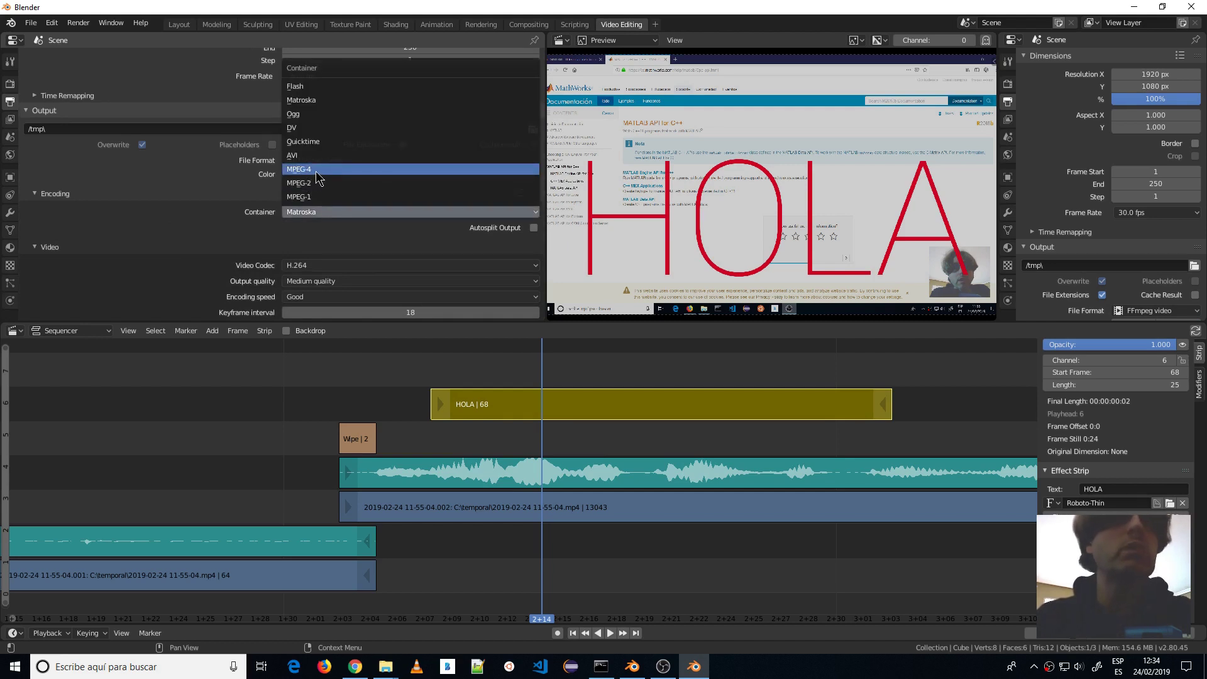
left_click(317, 170)
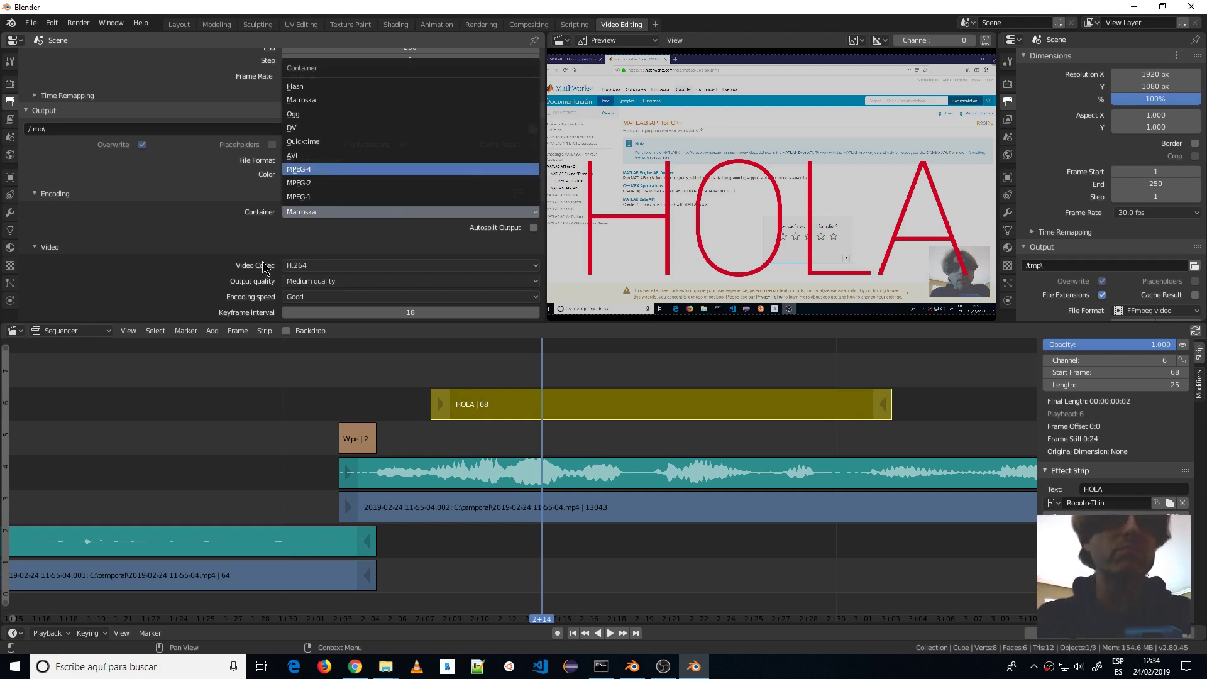
Set the audio codec to MP3 and browse for the output folder
scroll(252, 263, "down", 2)
scroll(170, 291, "down", 2)
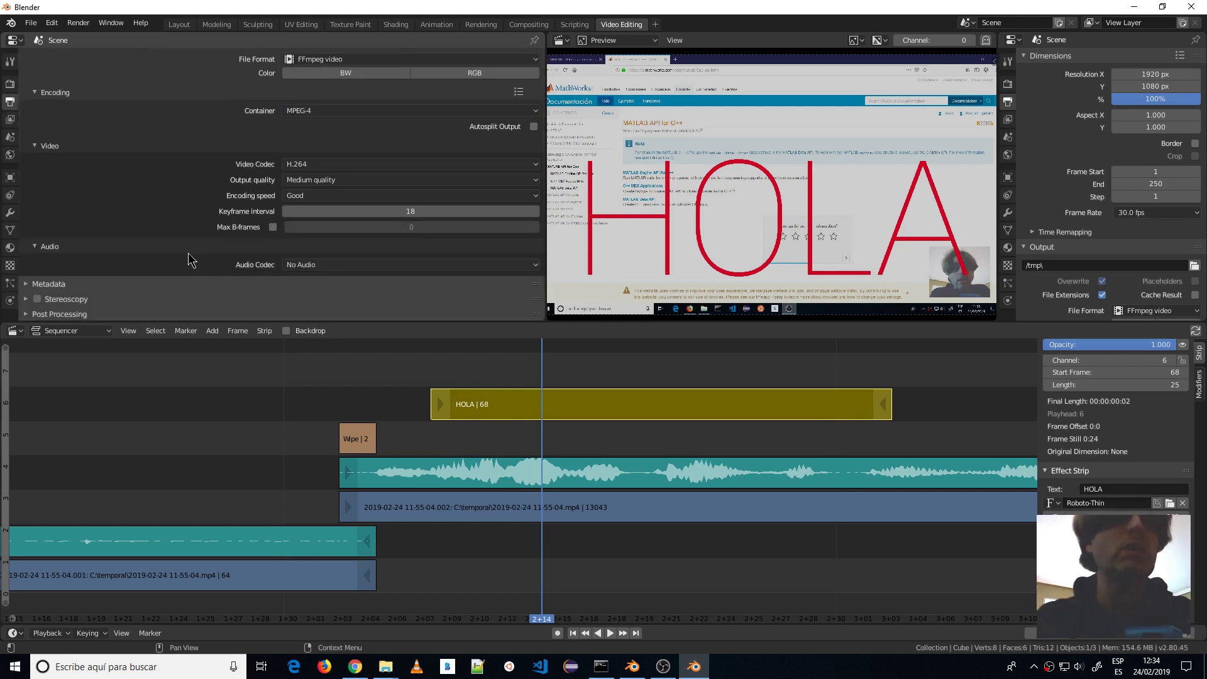
left_click(327, 265)
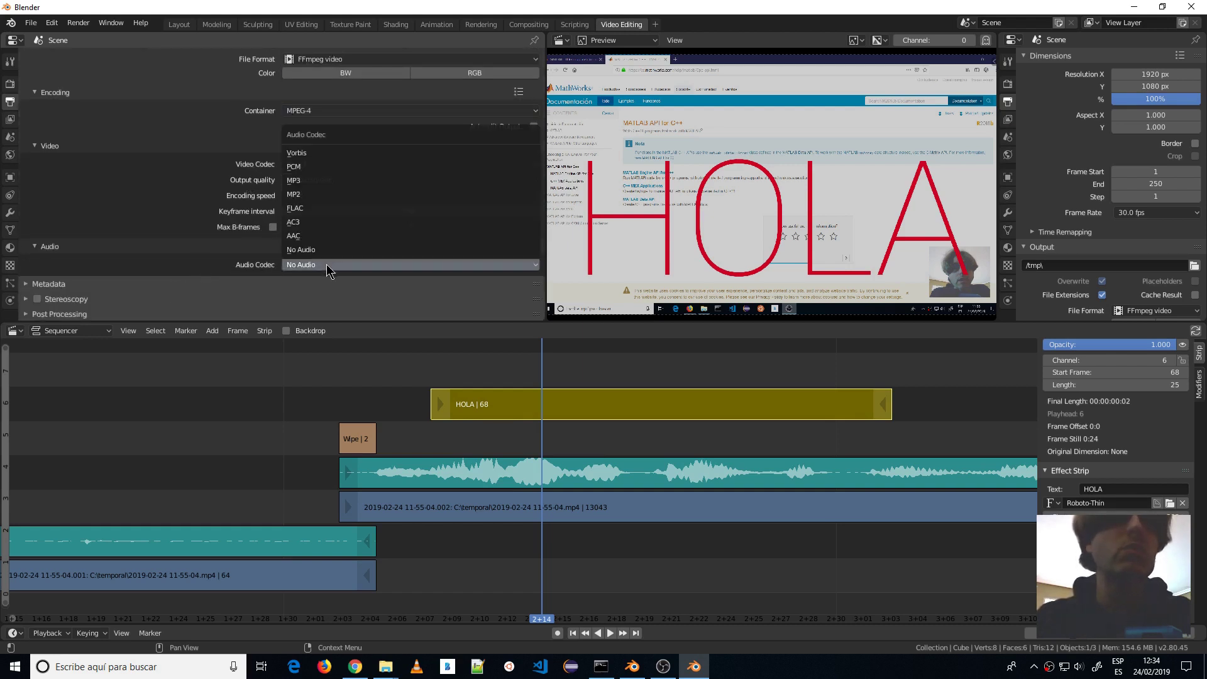
left_click(307, 186)
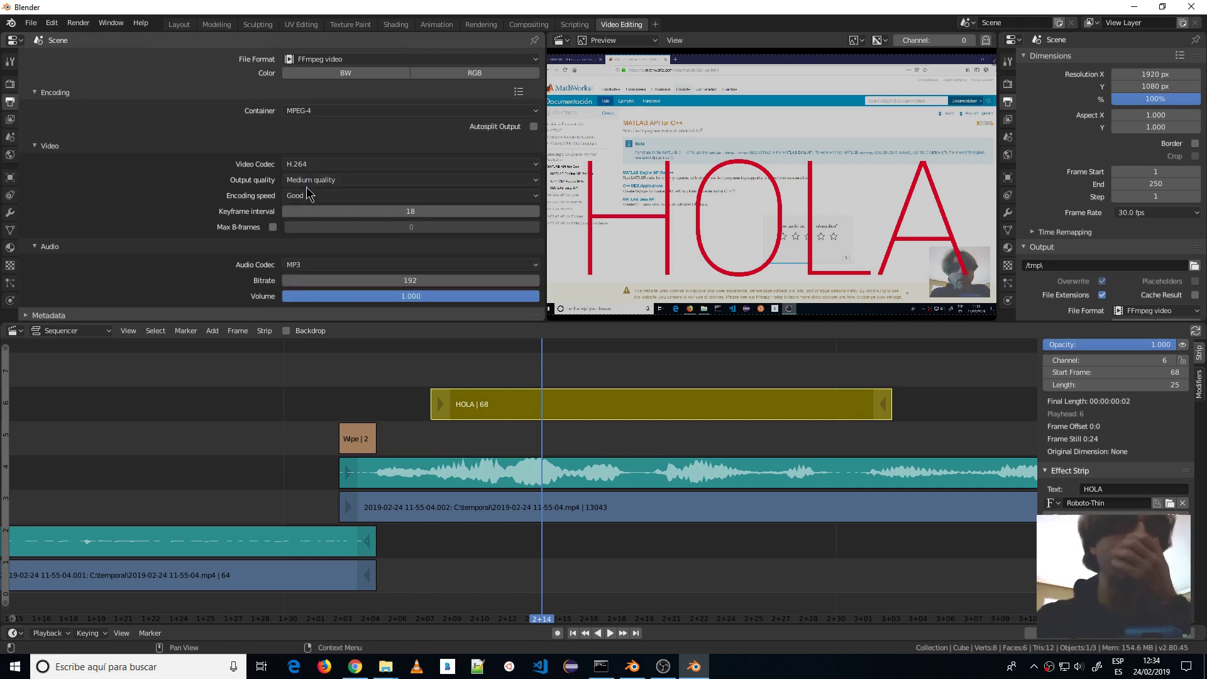
scroll(316, 269, "up", 2)
scroll(289, 264, "up", 2)
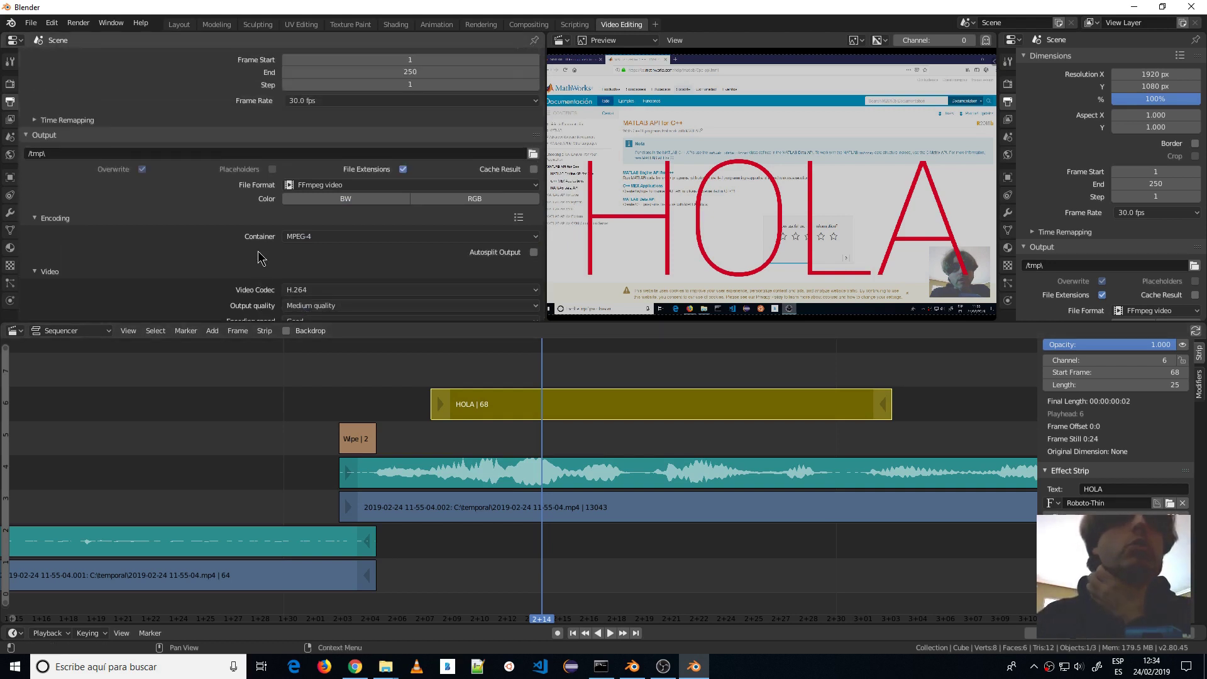
scroll(257, 261, "up", 3)
scroll(258, 262, "up", 2)
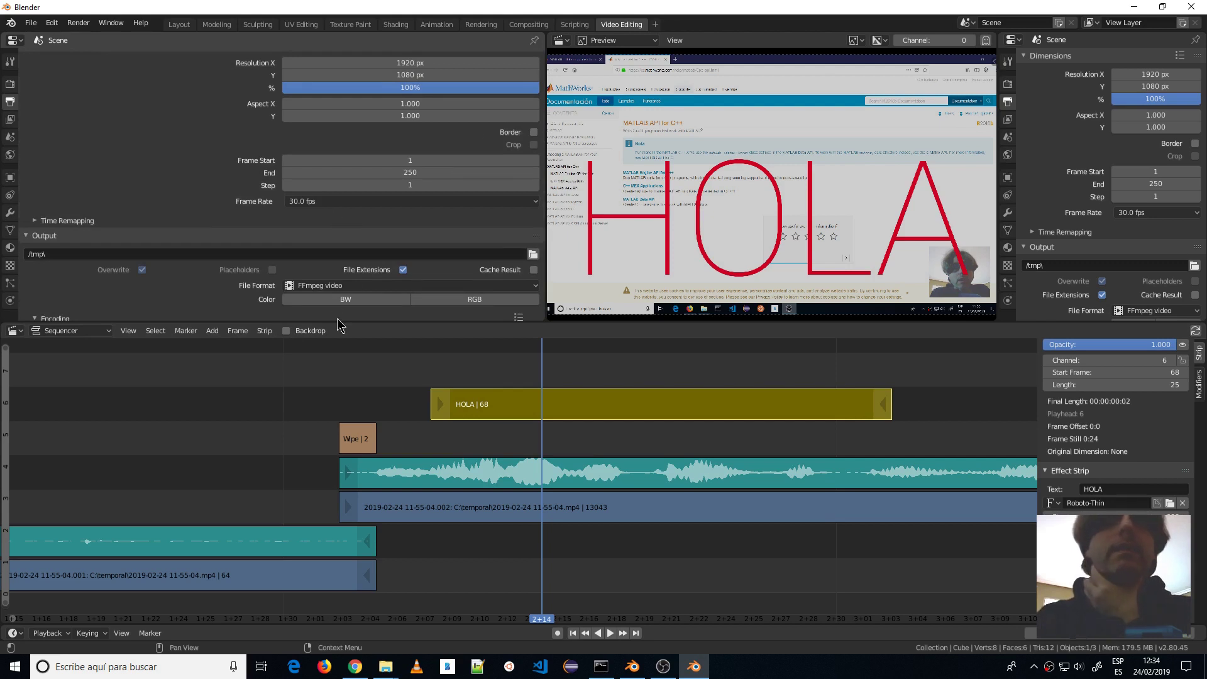
left_click(533, 255)
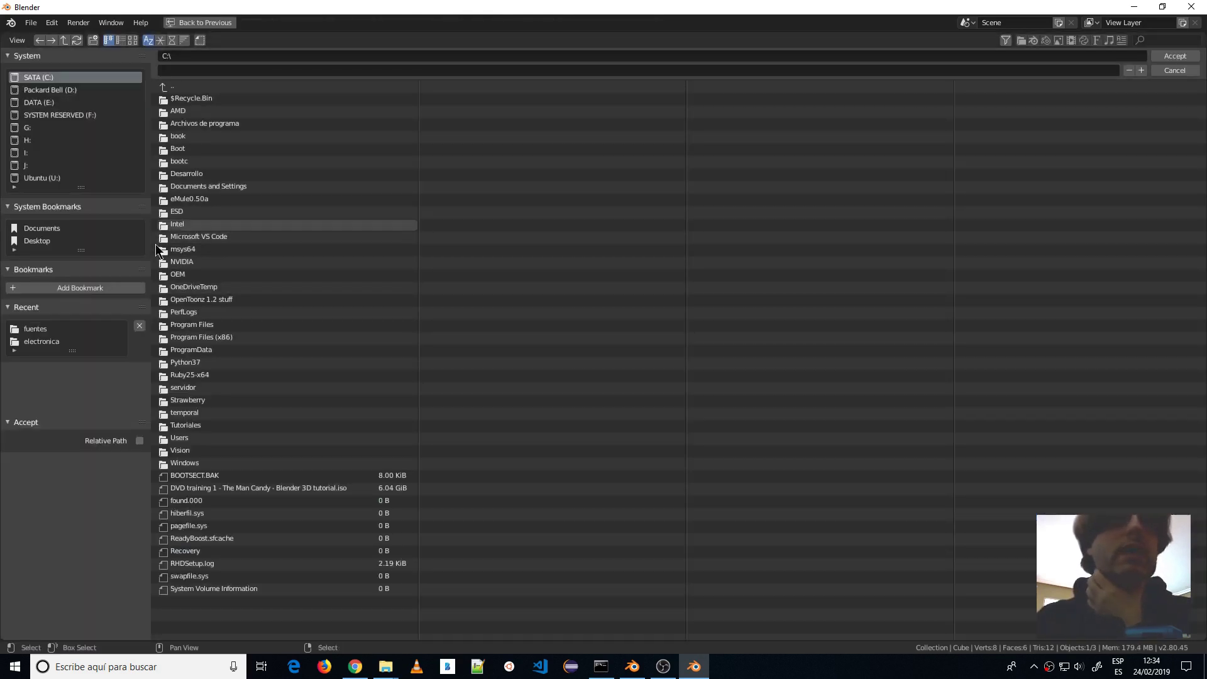
Cancel the folder browser, keeping the path, and switch to the Animation workspace
left_click(1175, 71)
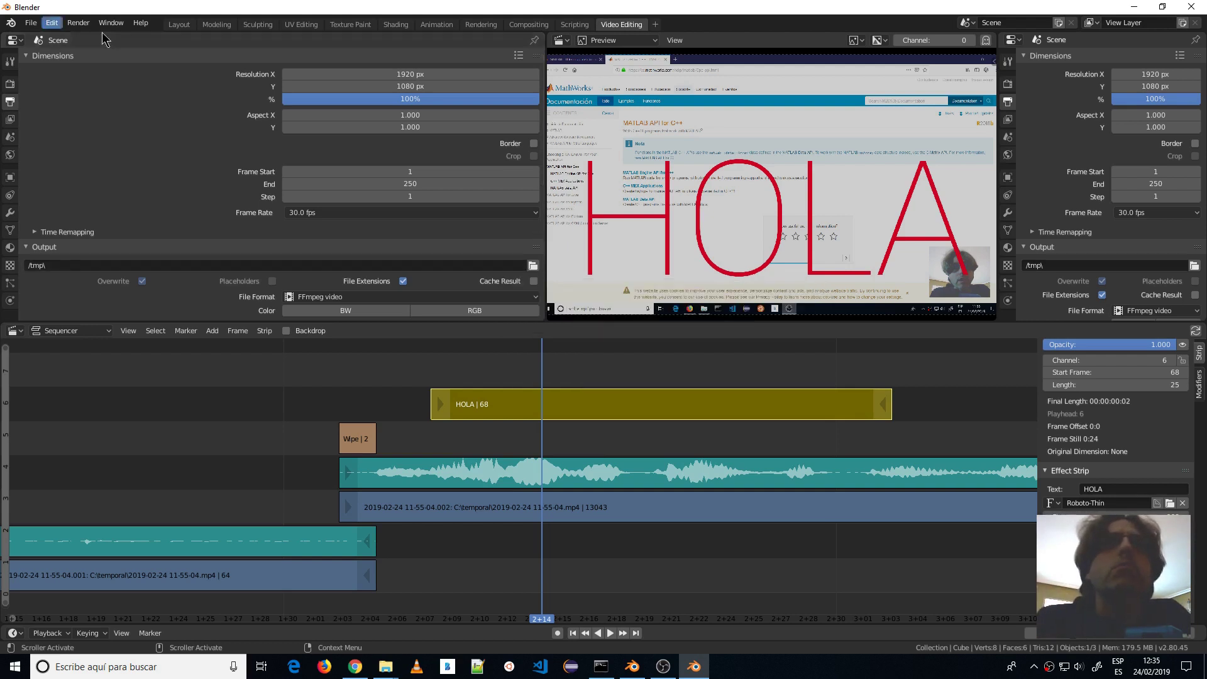
left_click(435, 25)
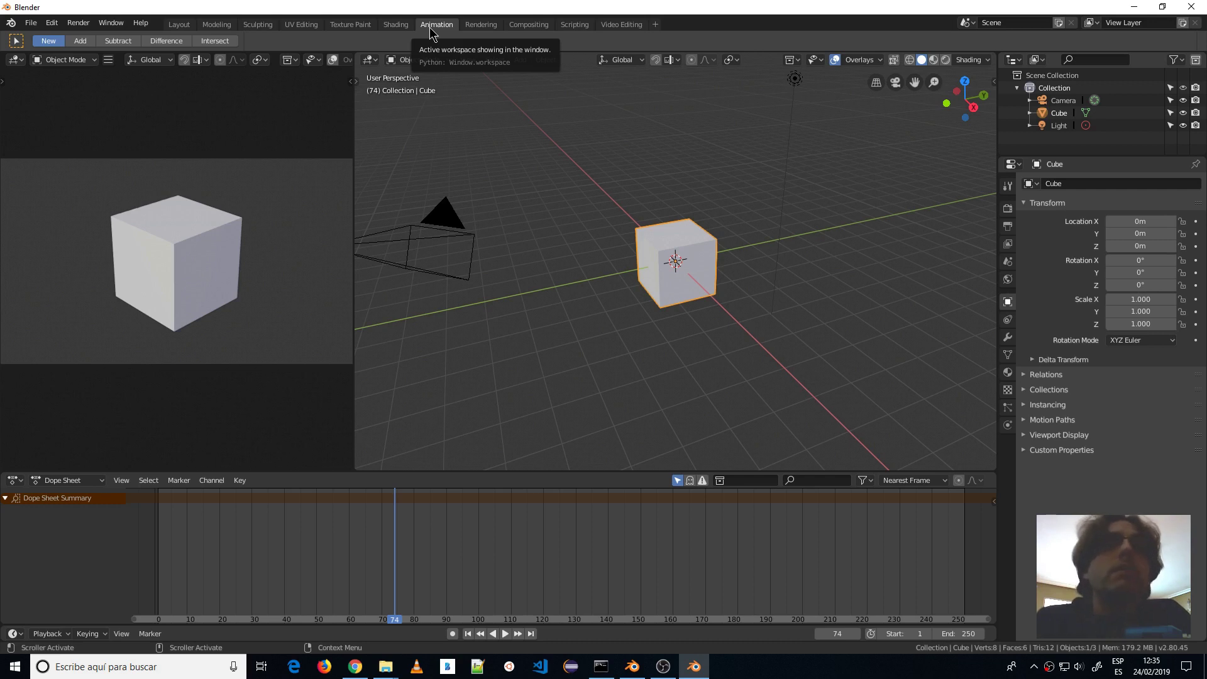
In Sculpting, stroke Clay Strips onto the cube's top corner and front face
left_click(257, 25)
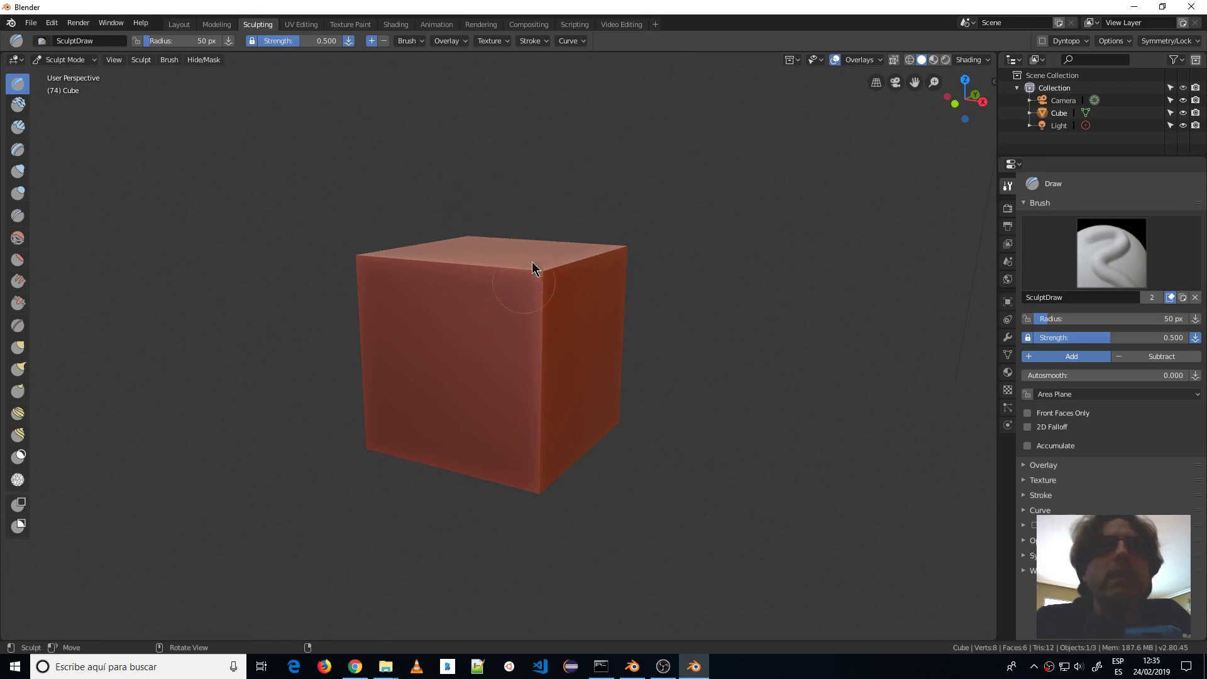
left_click(18, 127)
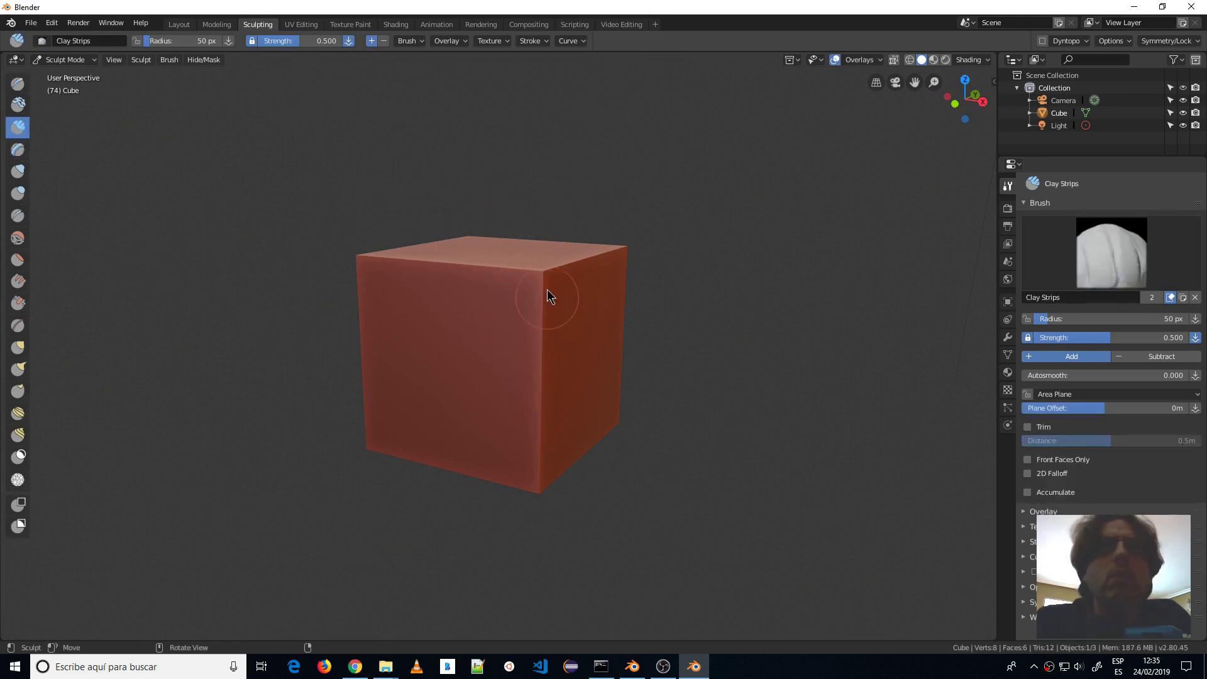
left_click_drag(534, 254, 527, 263)
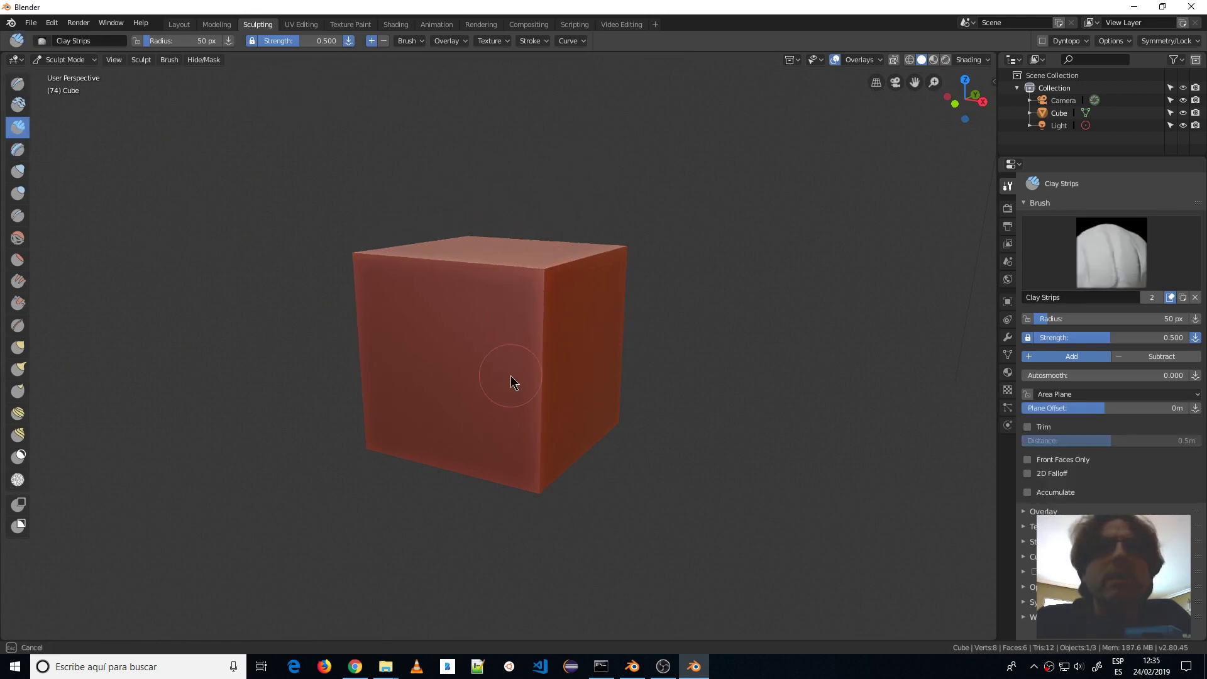
left_click_drag(511, 375, 559, 417)
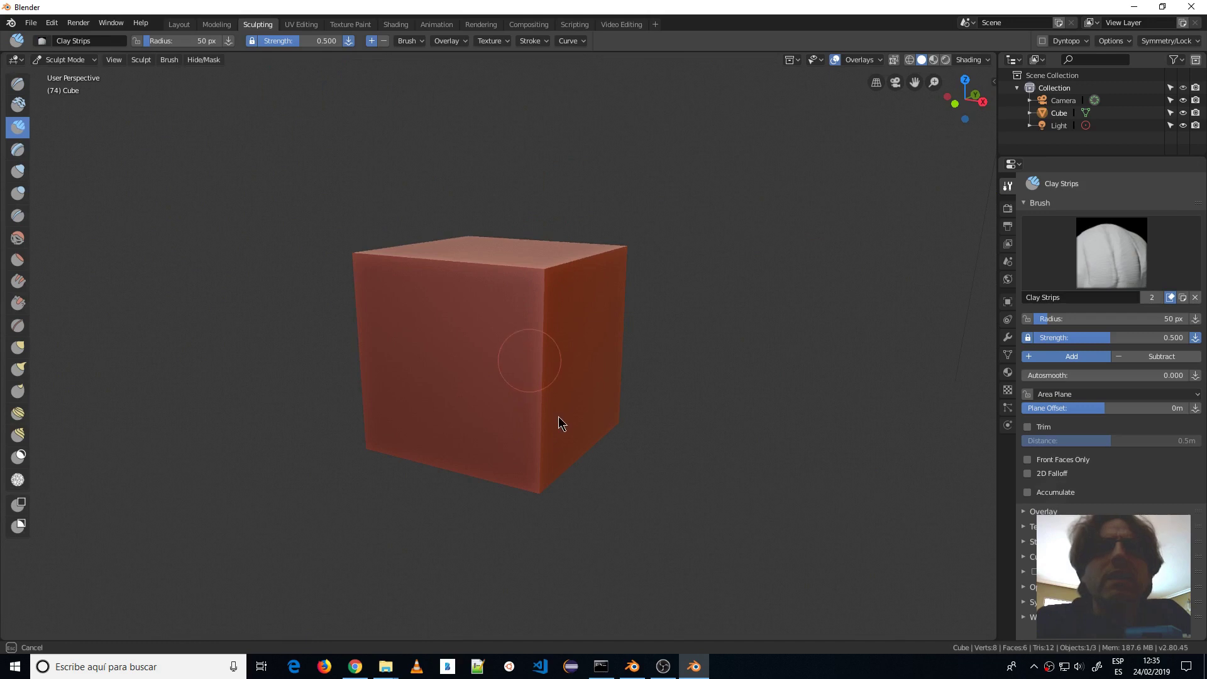
Inflate the cube's surface along its top-left and top edges with Inflate/Deflate
left_click(18, 170)
left_click_drag(552, 270, 709, 229)
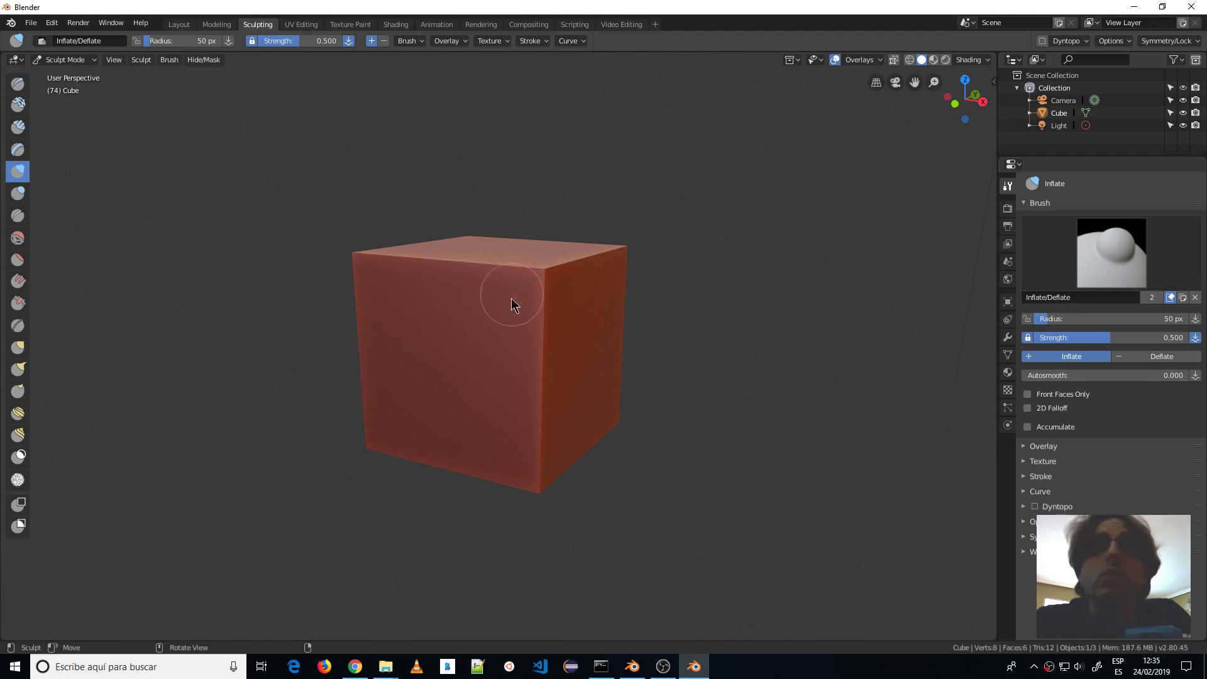
left_click_drag(462, 317, 386, 254)
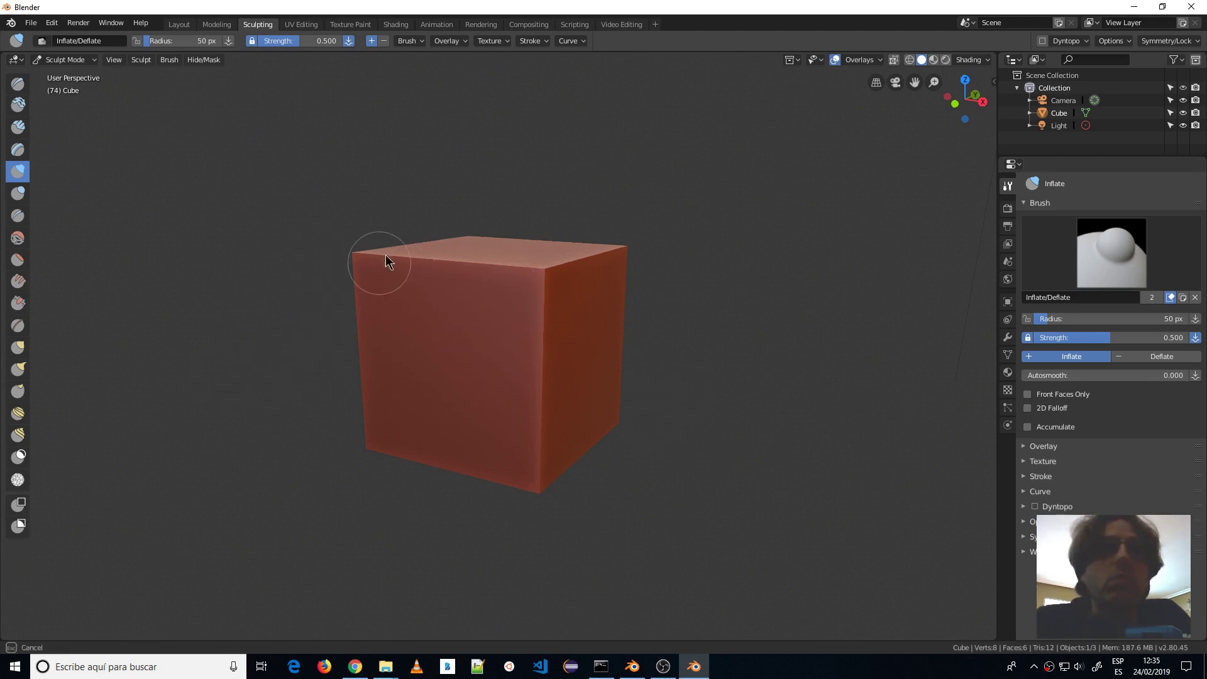
left_click_drag(483, 259, 58, 308)
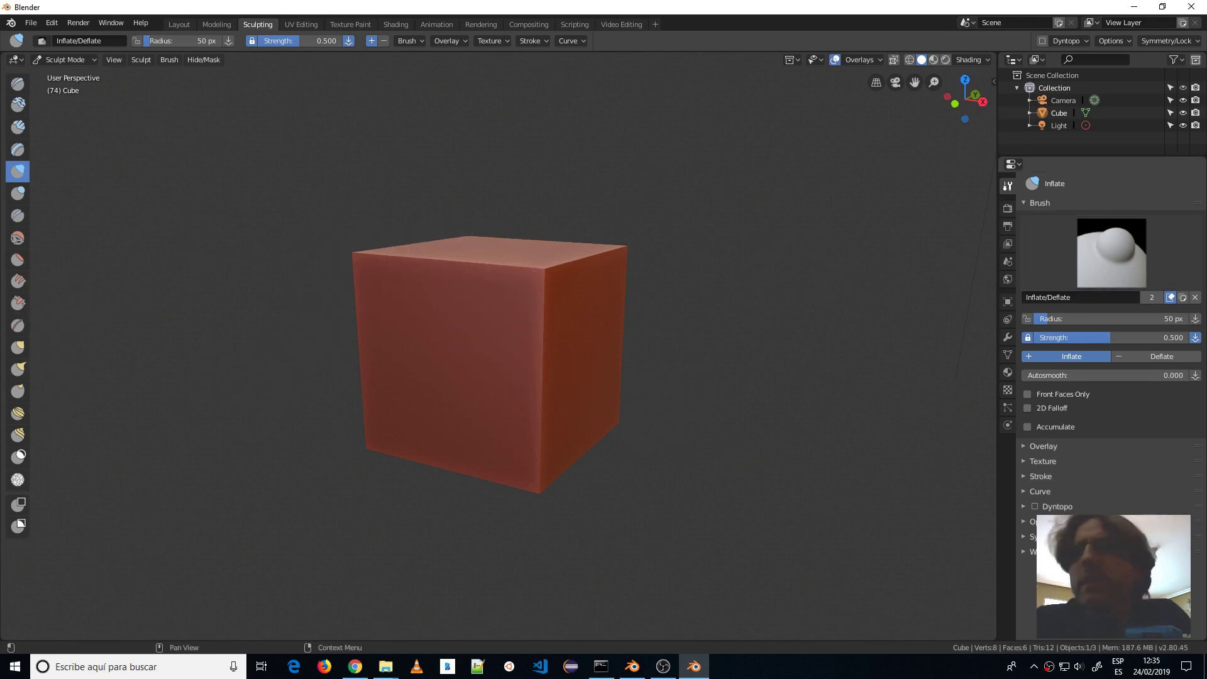
Enable Dyntopo, confirming the warning, and inflate a curved mark into the front face
left_click(1035, 509)
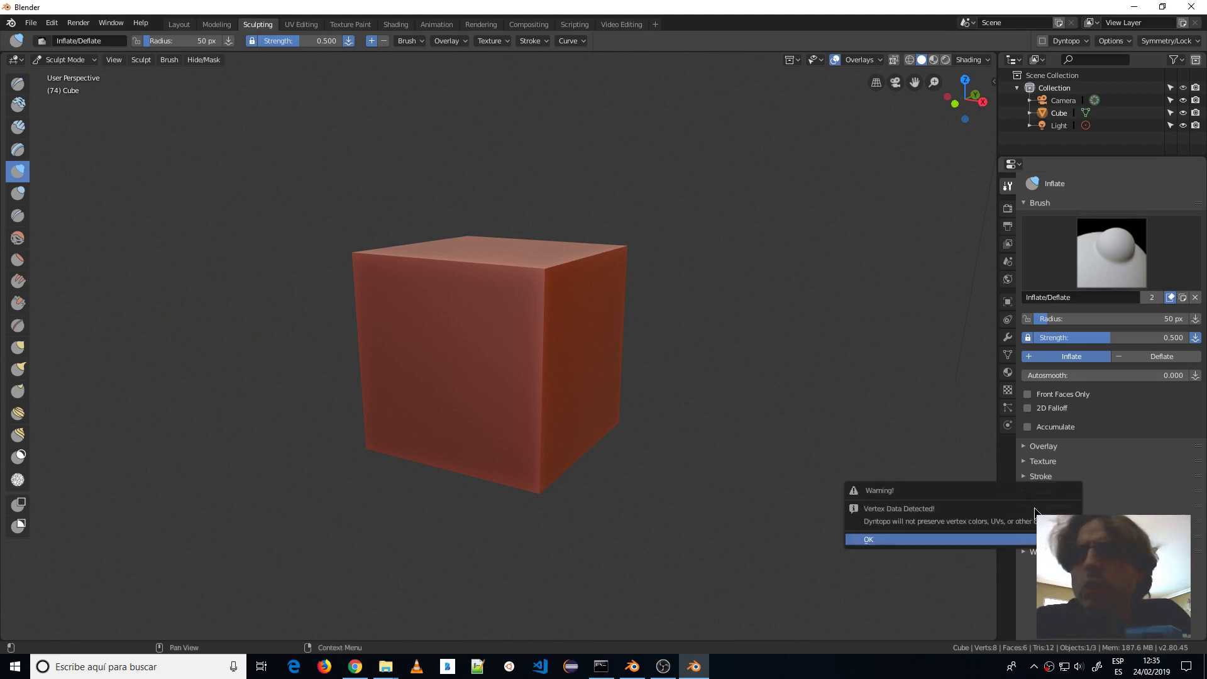
left_click(904, 534)
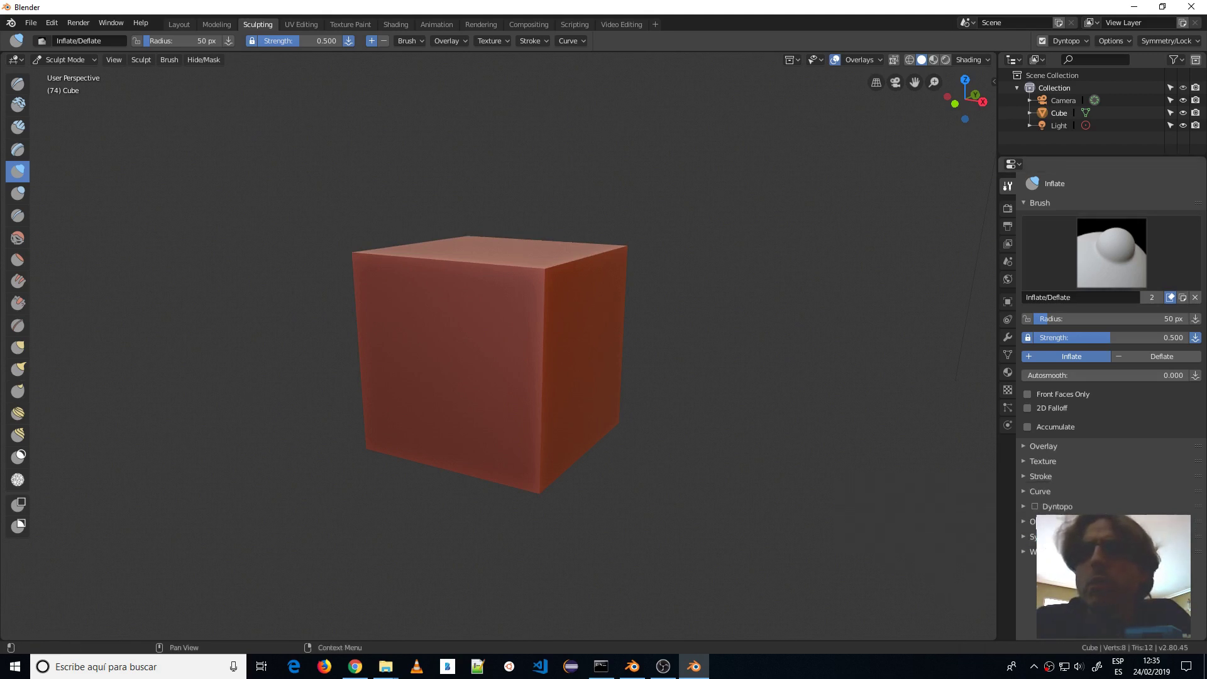
left_click(1038, 510)
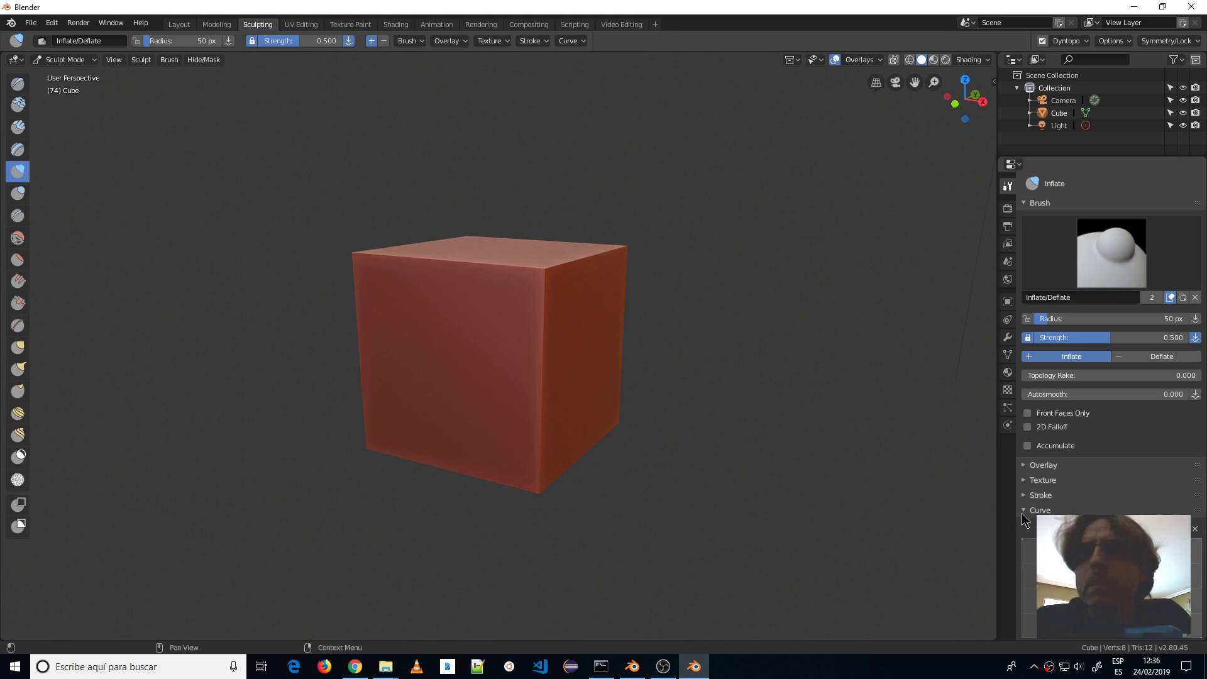
left_click(1026, 511)
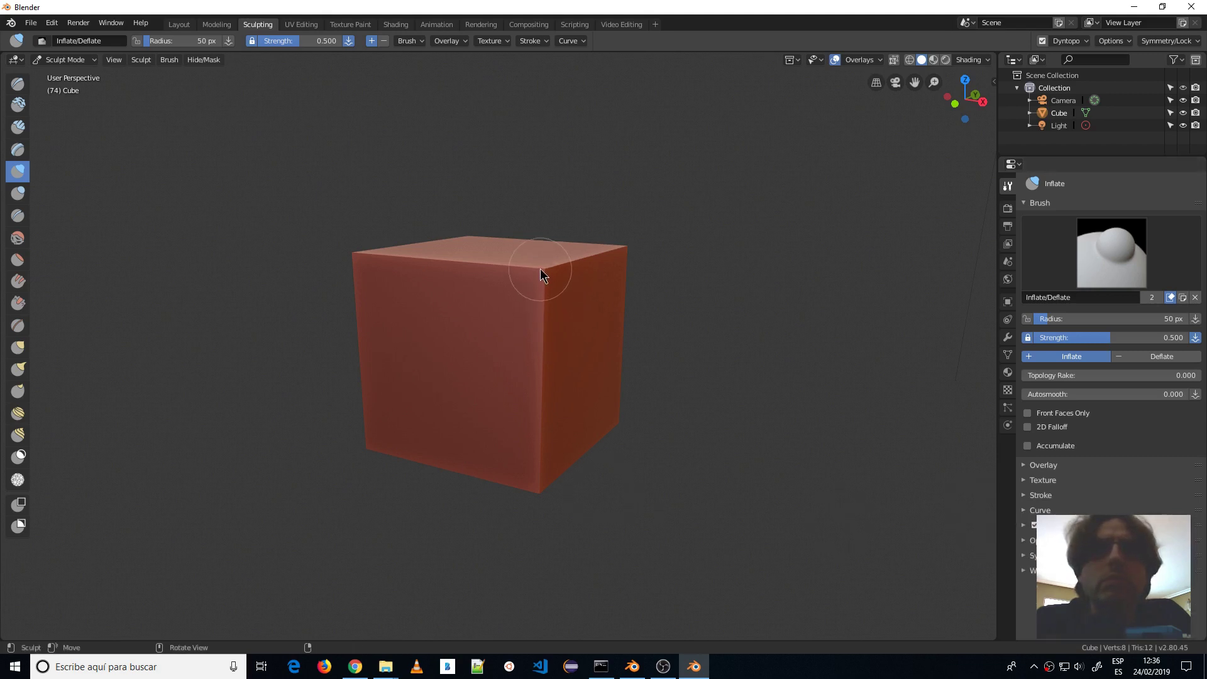
mouse_move(541, 275)
left_mouse_down()
mouse_move(534, 364)
mouse_move(399, 375)
mouse_move(513, 350)
mouse_move(392, 361)
mouse_move(491, 390)
mouse_move(558, 353)
mouse_move(595, 358)
mouse_move(591, 367)
left_mouse_up()
With the Grab brush, pull a side spike and two horns out of the cube
left_click(18, 347)
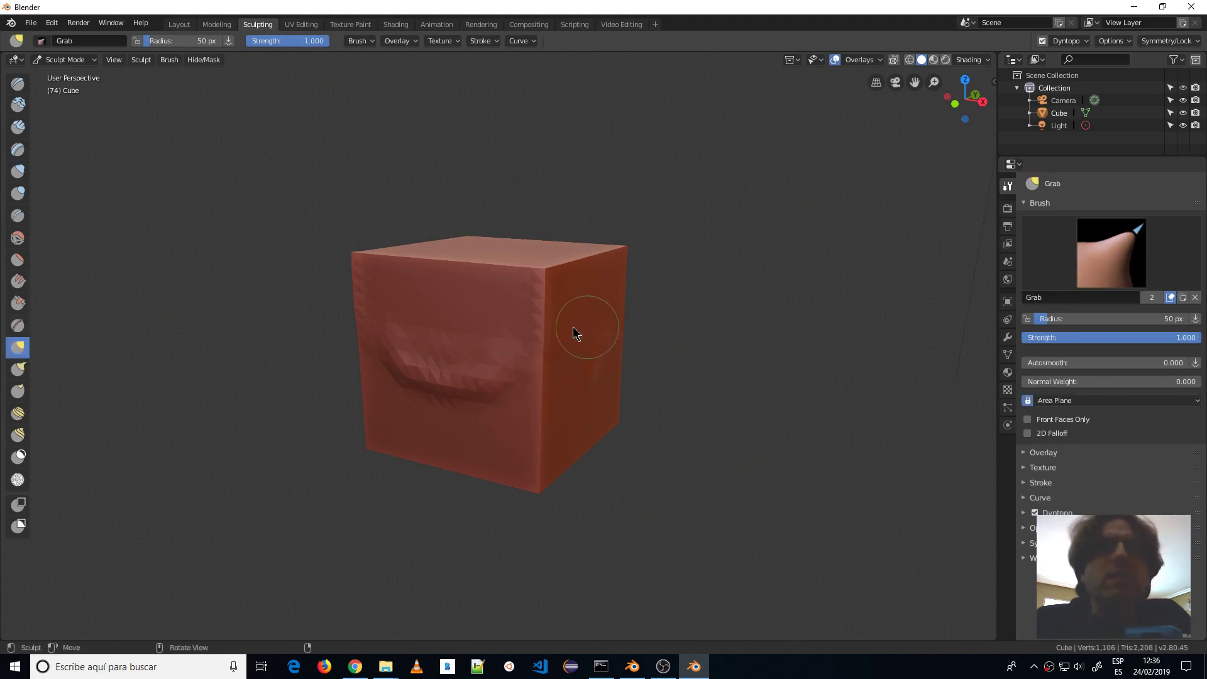
left_click_drag(572, 327, 667, 296)
left_click_drag(588, 308, 609, 237)
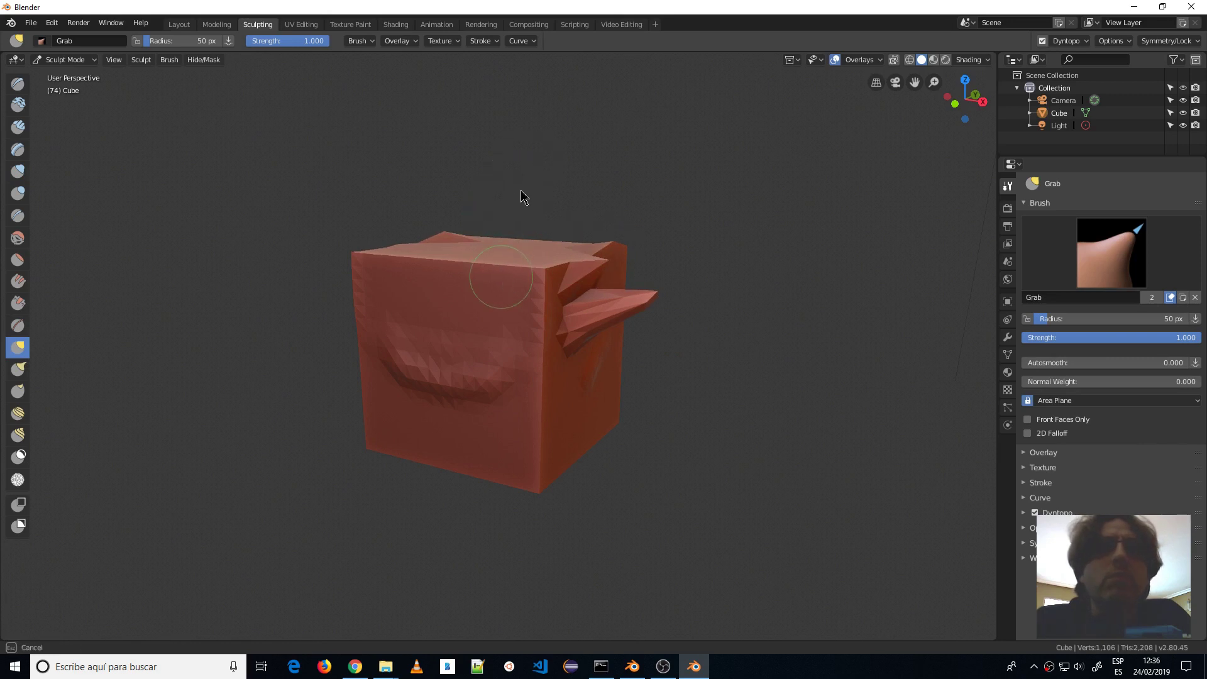
left_click_drag(508, 241, 528, 174)
Turn on Smooth Shading in the Dyntopo settings
left_click(1029, 513)
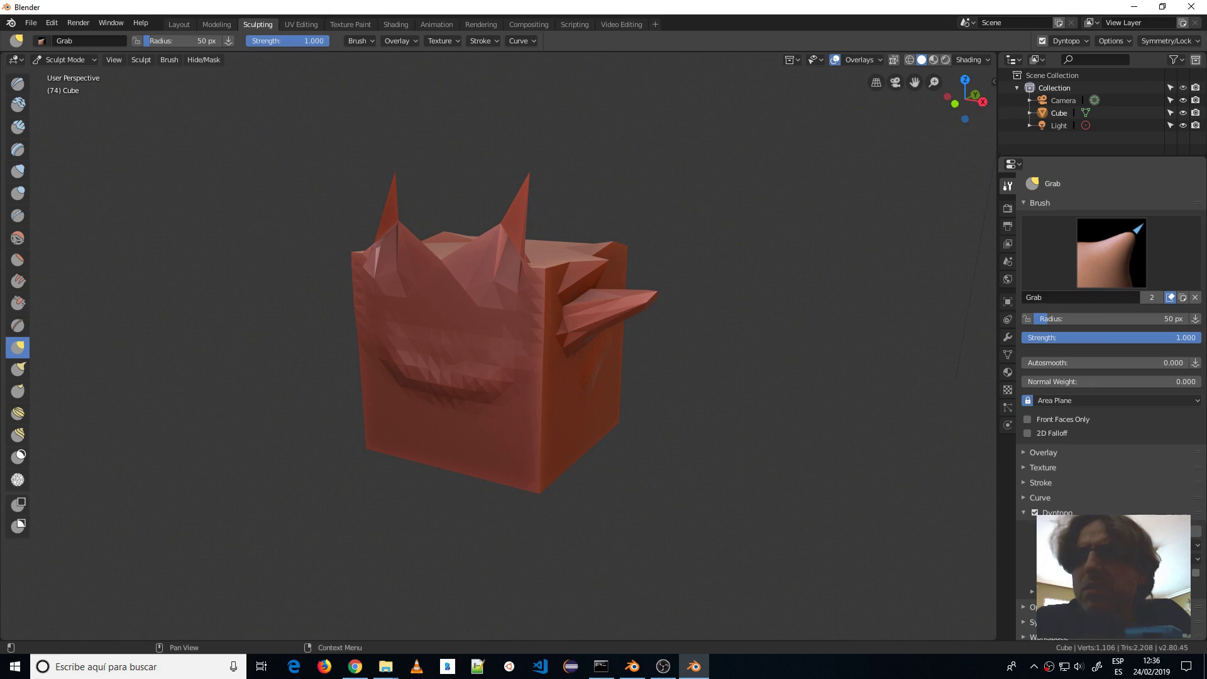
scroll(1032, 501, "down", 1)
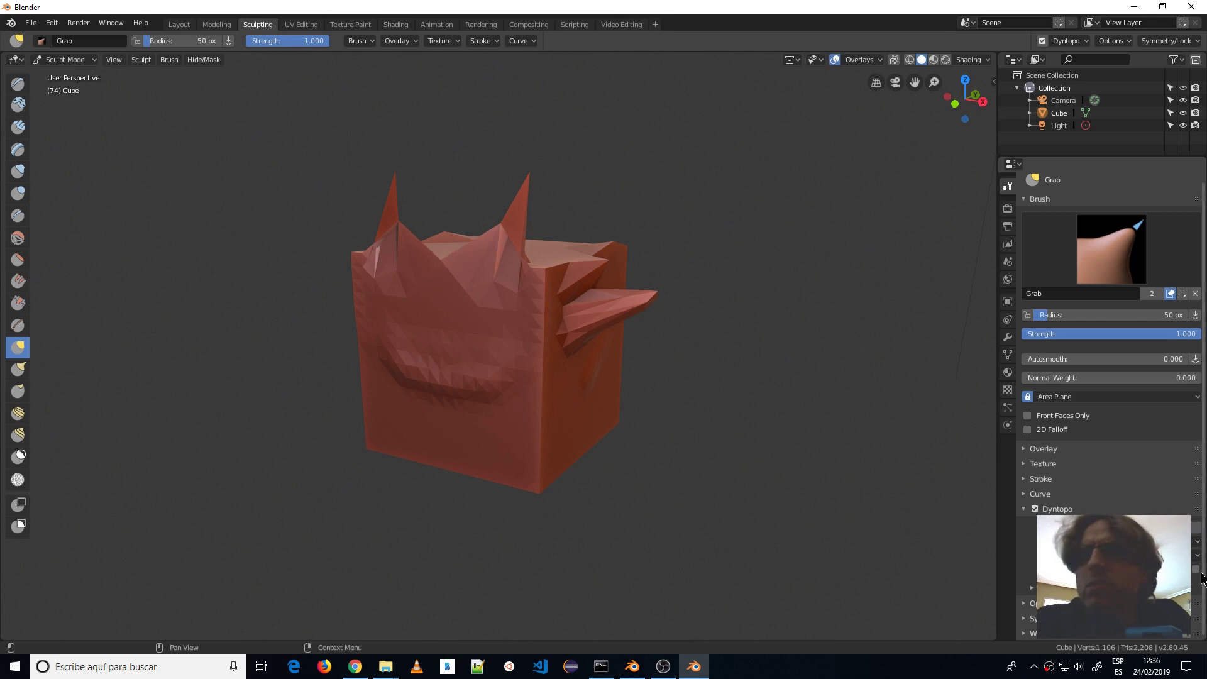
left_click(1196, 571)
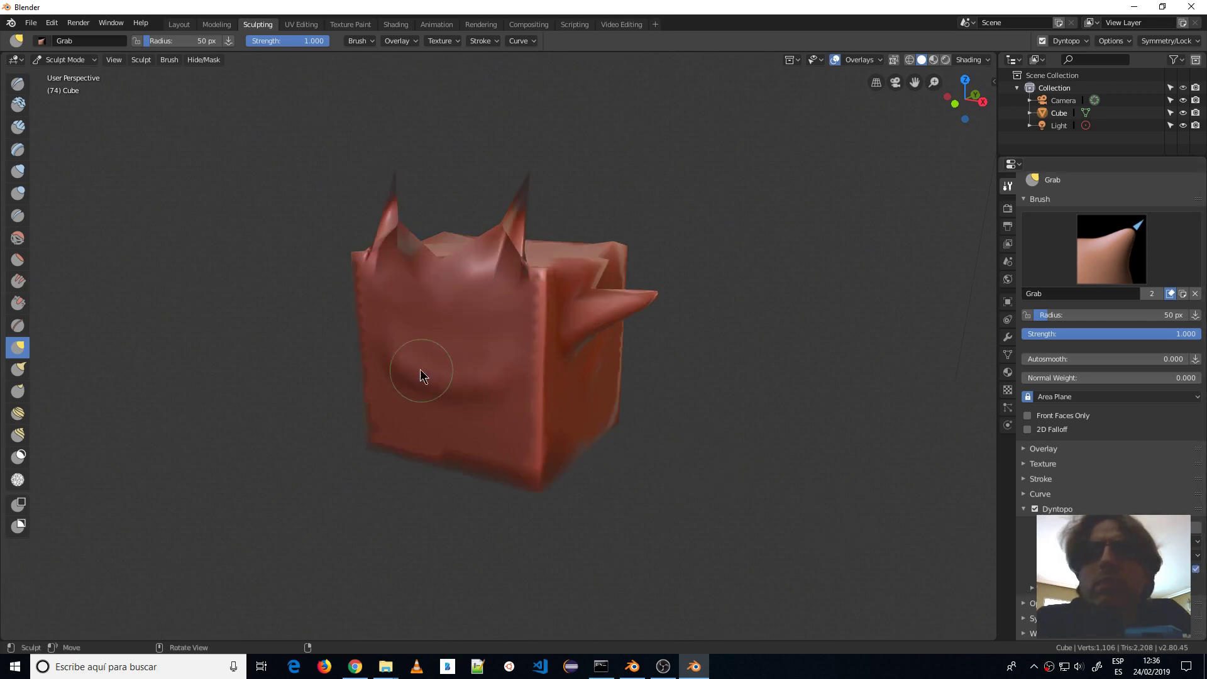
Pull a pointed nose from the front, disable Mirror X, and cancel a stray spike
left_click_drag(436, 370, 384, 381)
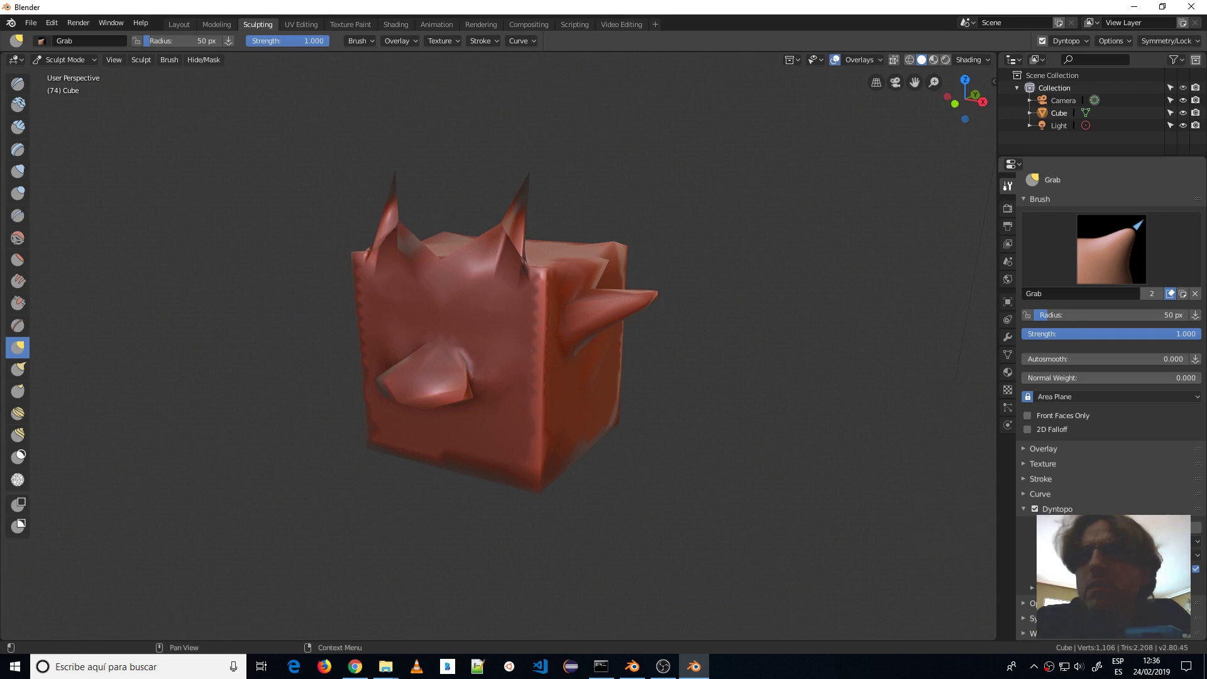
scroll(1022, 626, "down", 4)
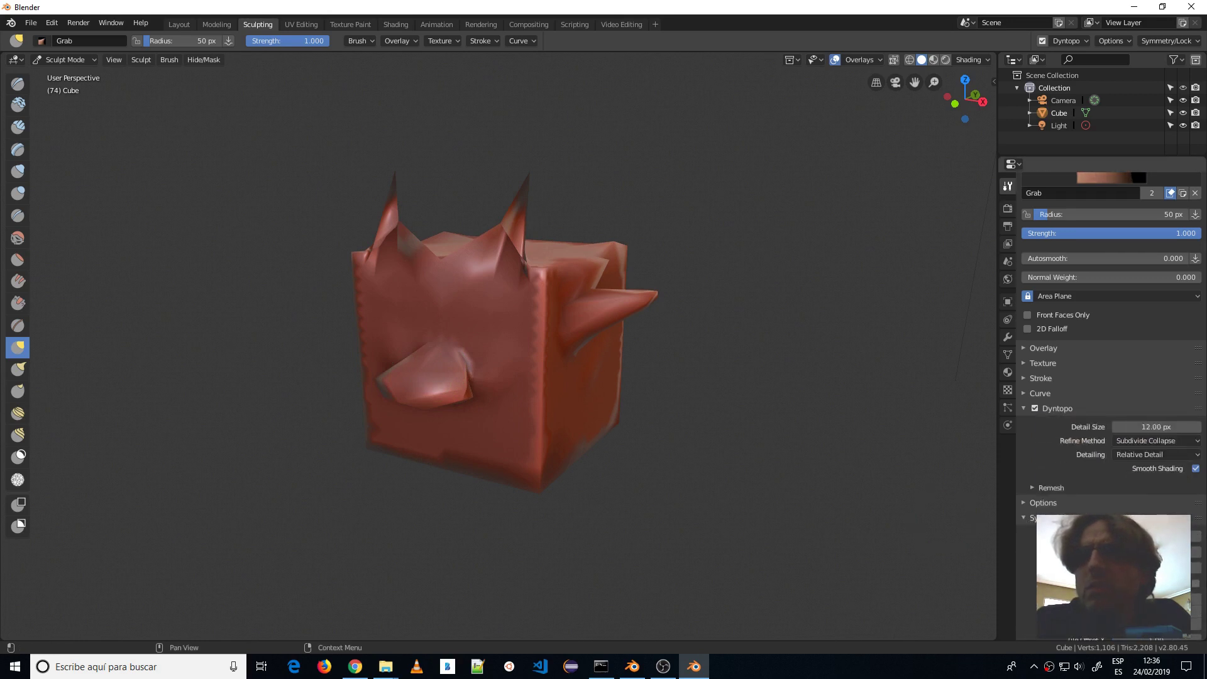
scroll(1110, 403, "down", 1)
left_click(1129, 511)
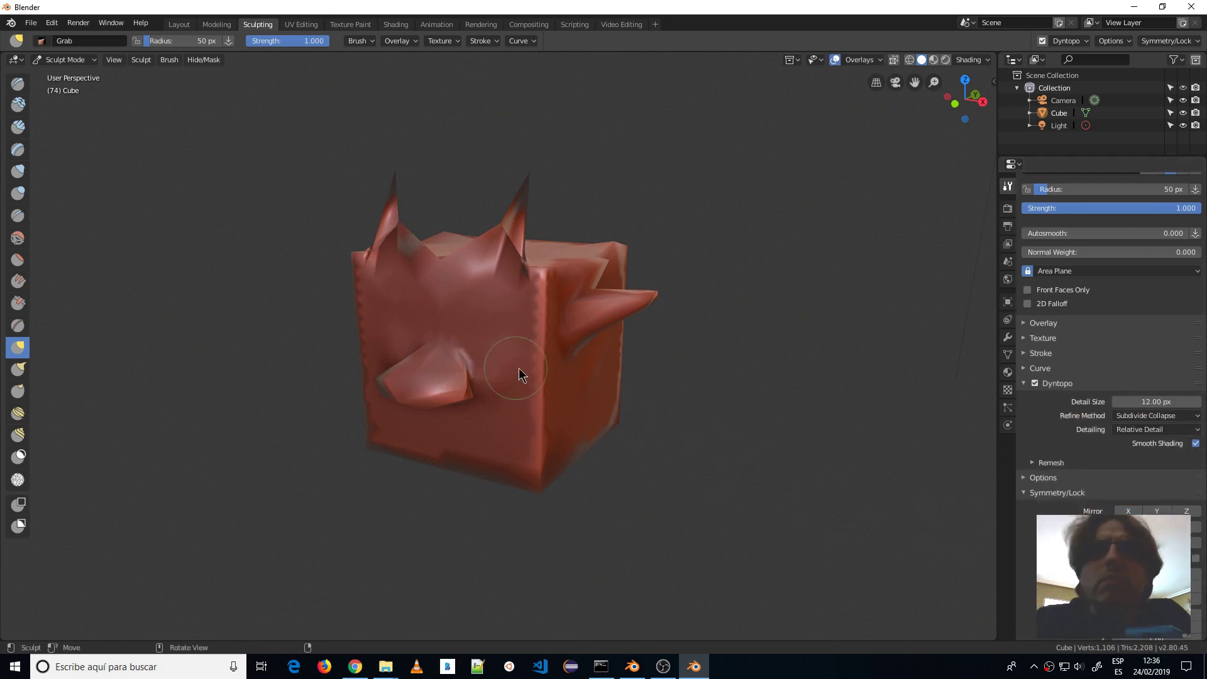
mouse_move(533, 383)
left_mouse_down()
mouse_move(565, 375)
mouse_move(571, 303)
left_mouse_up()
key("Escape")
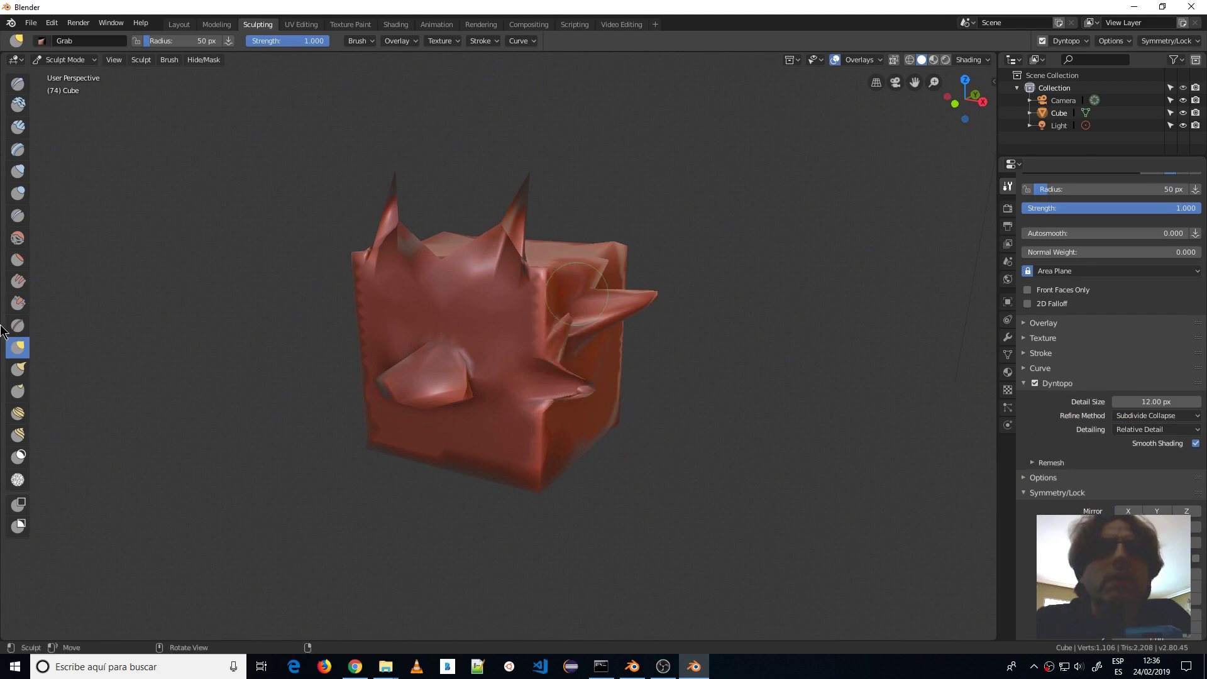
Flatten the right-side spike, front bump, front face and top-left spike with Flatten/Contrast
left_click(13, 260)
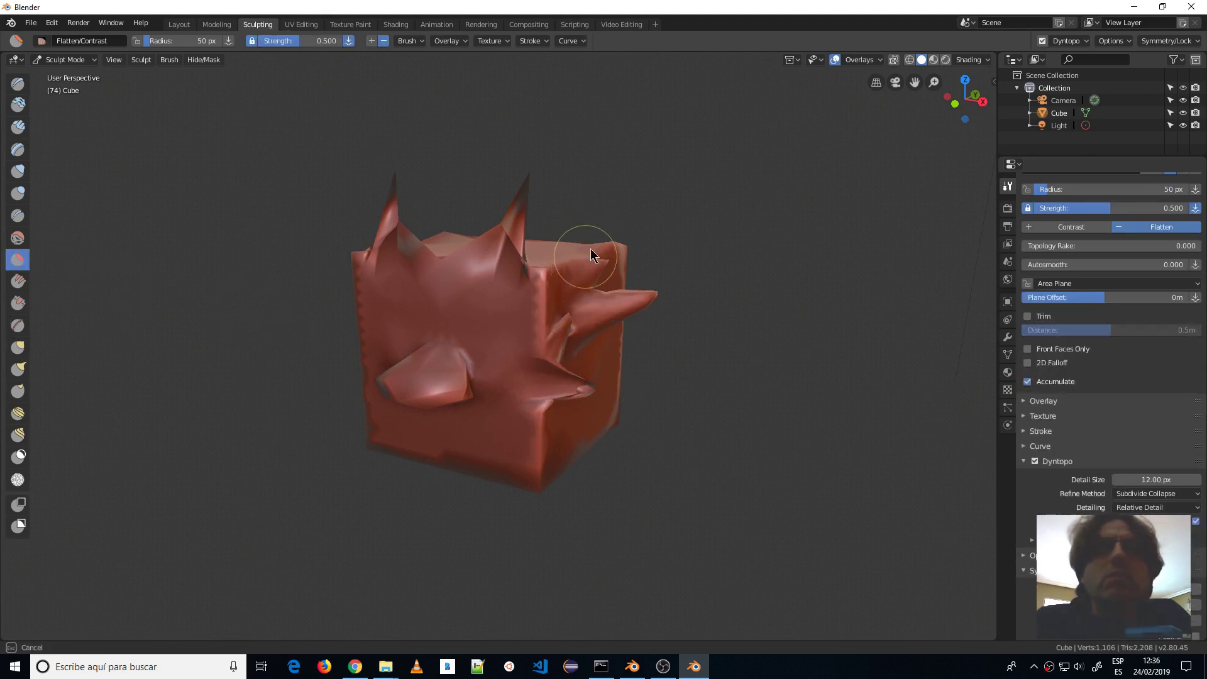
mouse_move(605, 307)
left_mouse_down()
mouse_move(654, 288)
mouse_move(628, 324)
mouse_move(592, 329)
mouse_move(642, 275)
mouse_move(623, 295)
mouse_move(544, 407)
mouse_move(452, 430)
mouse_move(555, 345)
left_mouse_up()
mouse_move(556, 345)
middle_mouse_down()
mouse_move(391, 385)
mouse_move(455, 326)
mouse_move(559, 264)
middle_mouse_up()
mouse_move(532, 329)
left_mouse_down()
mouse_move(571, 284)
mouse_move(546, 345)
mouse_move(527, 342)
mouse_move(519, 314)
mouse_move(537, 324)
mouse_move(499, 281)
mouse_move(507, 295)
mouse_move(555, 278)
mouse_move(491, 205)
mouse_move(439, 197)
mouse_move(480, 175)
mouse_move(383, 207)
mouse_move(434, 339)
left_mouse_up()
mouse_move(434, 340)
middle_mouse_down()
mouse_move(496, 354)
mouse_move(485, 308)
mouse_move(541, 273)
middle_mouse_up()
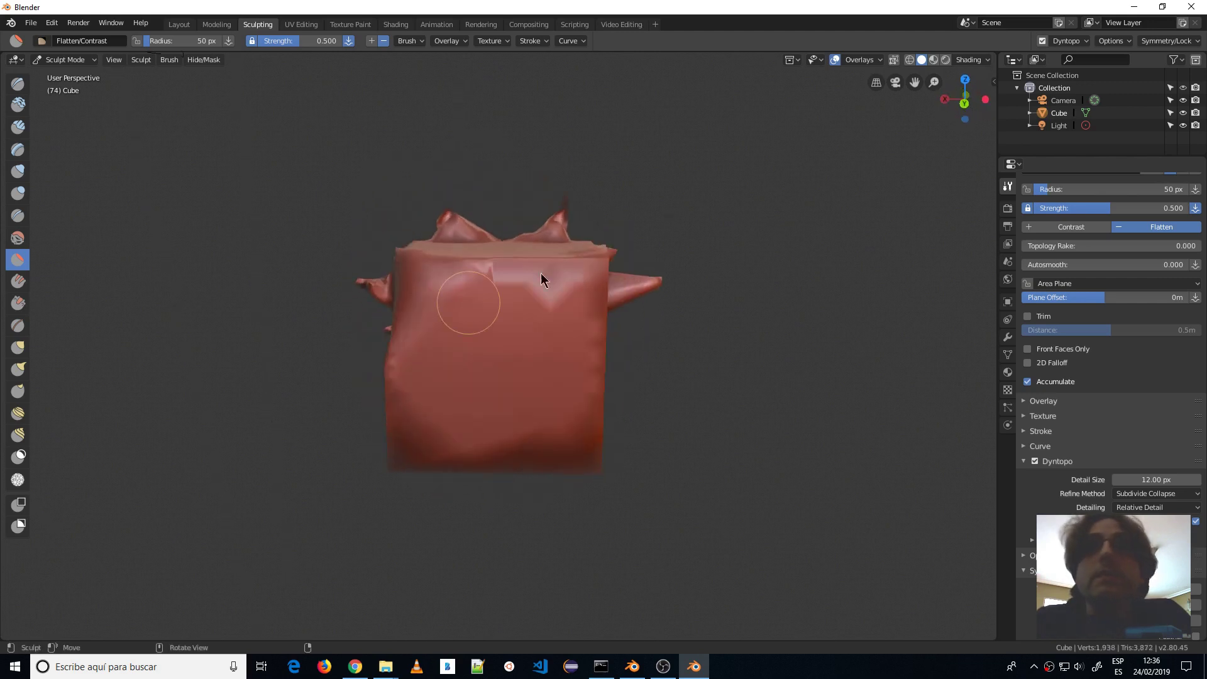
Orbit around the cube and flatten its corner, lower ridge, top patch and left horn
left_click_drag(492, 360, 583, 396)
mouse_move(583, 396)
middle_mouse_down()
mouse_move(485, 324)
mouse_move(530, 326)
mouse_move(515, 354)
middle_mouse_up()
mouse_move(515, 350)
left_mouse_down()
mouse_move(502, 424)
mouse_move(492, 390)
left_mouse_up()
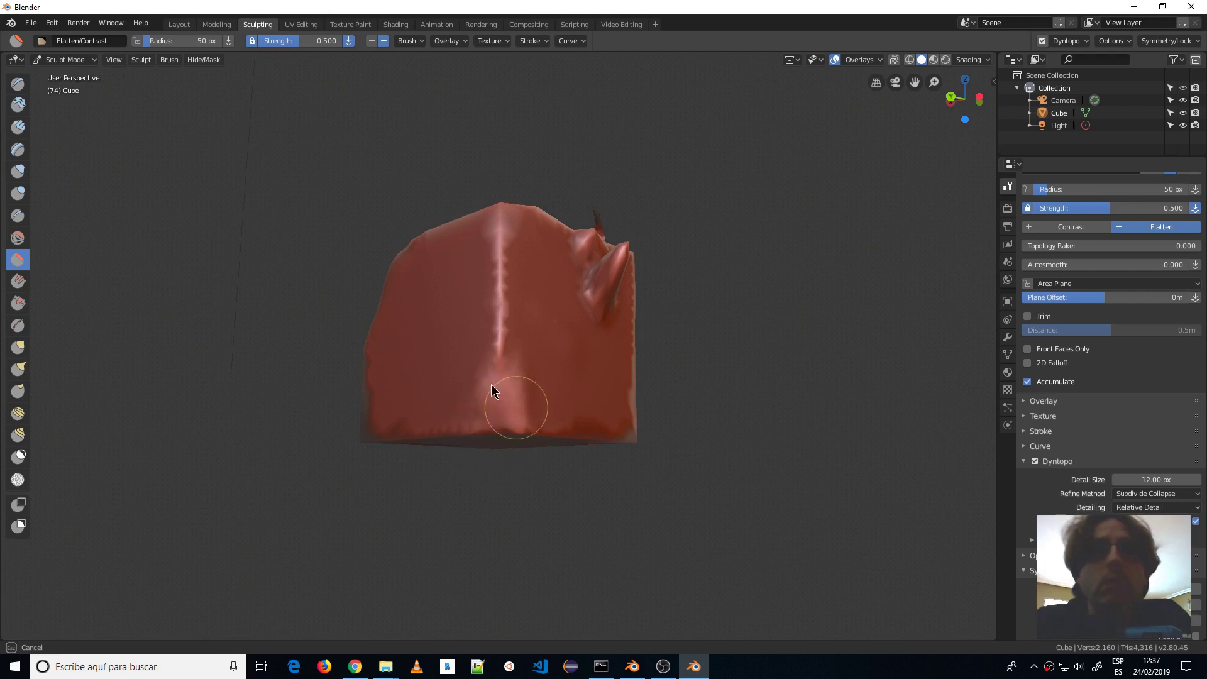
mouse_move(513, 377)
middle_mouse_down()
mouse_move(607, 384)
mouse_move(615, 367)
middle_mouse_up()
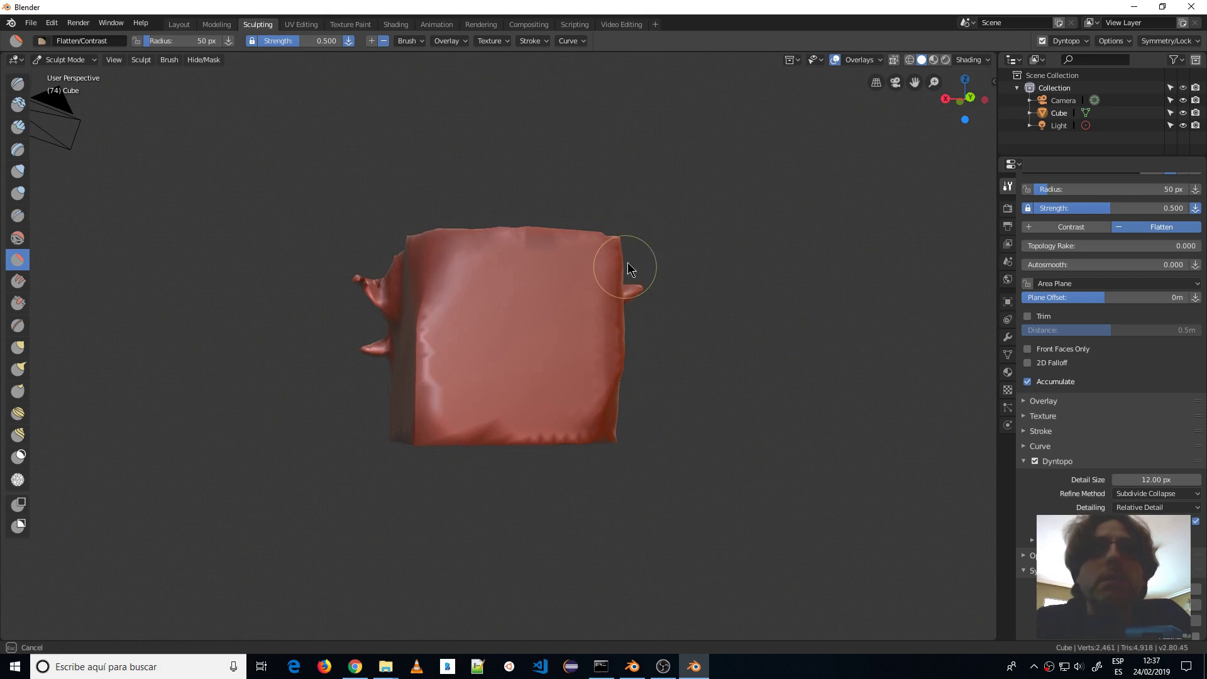
left_click_drag(627, 262, 570, 251)
left_click_drag(340, 285, 366, 286)
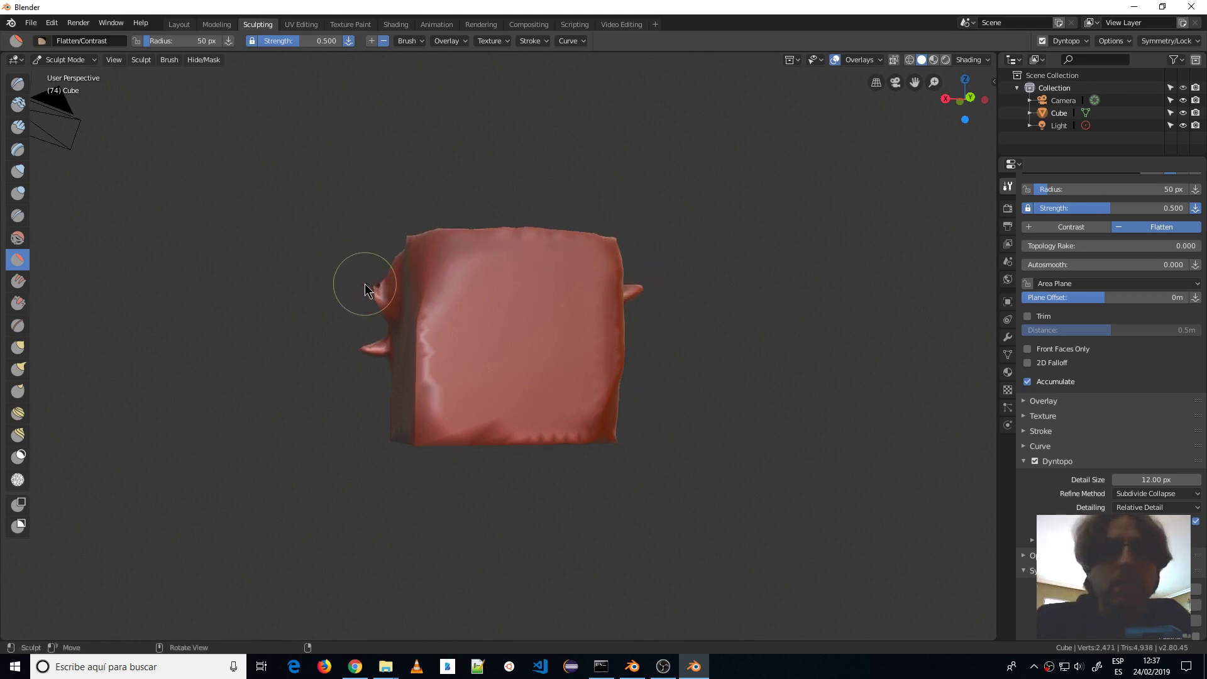